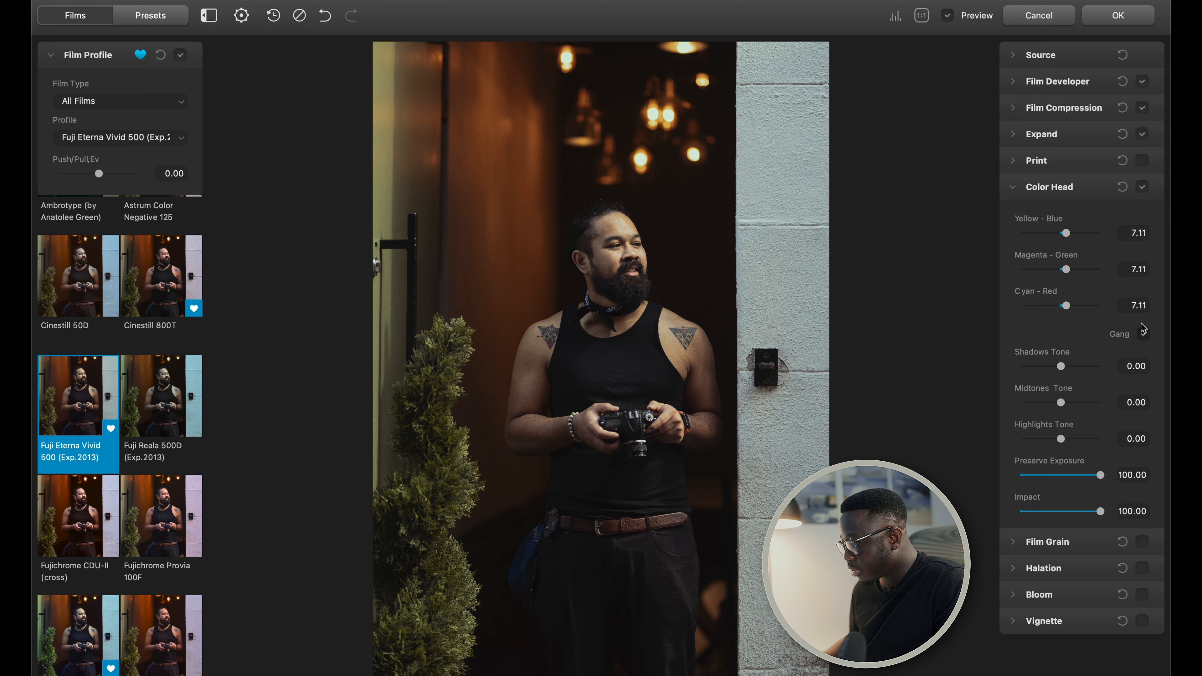
Step: Undo the linked color slider change, leave Gang off, and set the Color Head's Shadows Tone to -1.82
key(super+z)
click(1144, 334)
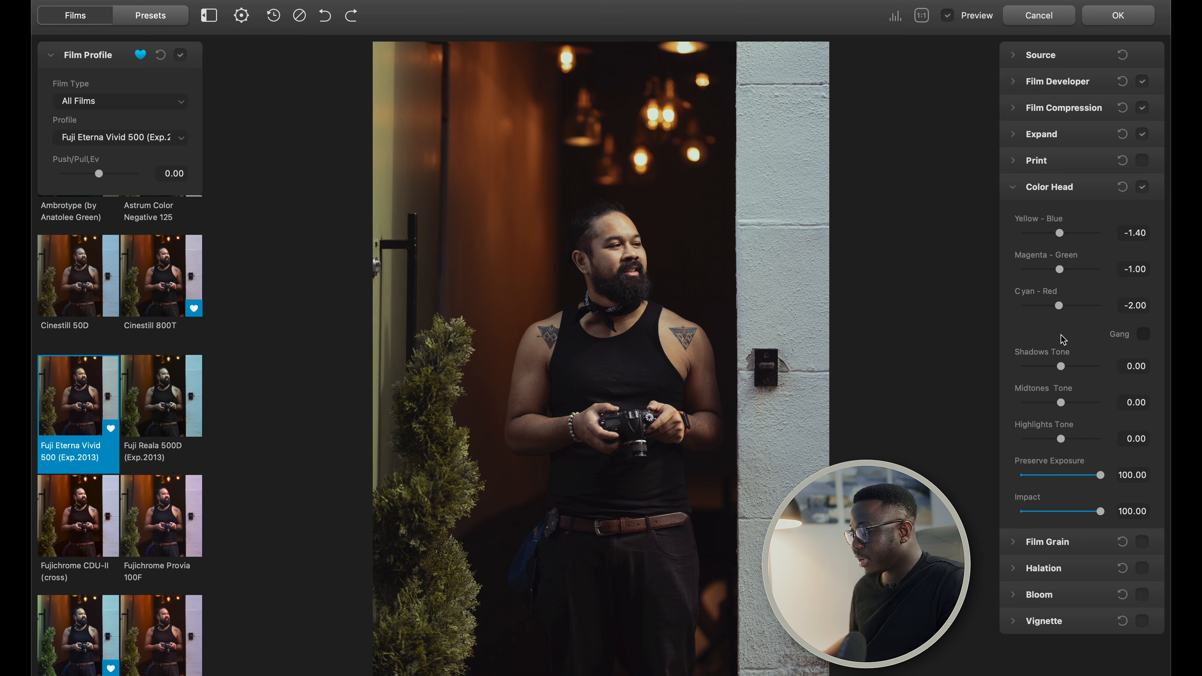
mouse_move(1065, 372)
mouse_down()
mouse_move(1055, 372)
mouse_move(1084, 374)
mouse_move(1061, 374)
mouse_up()
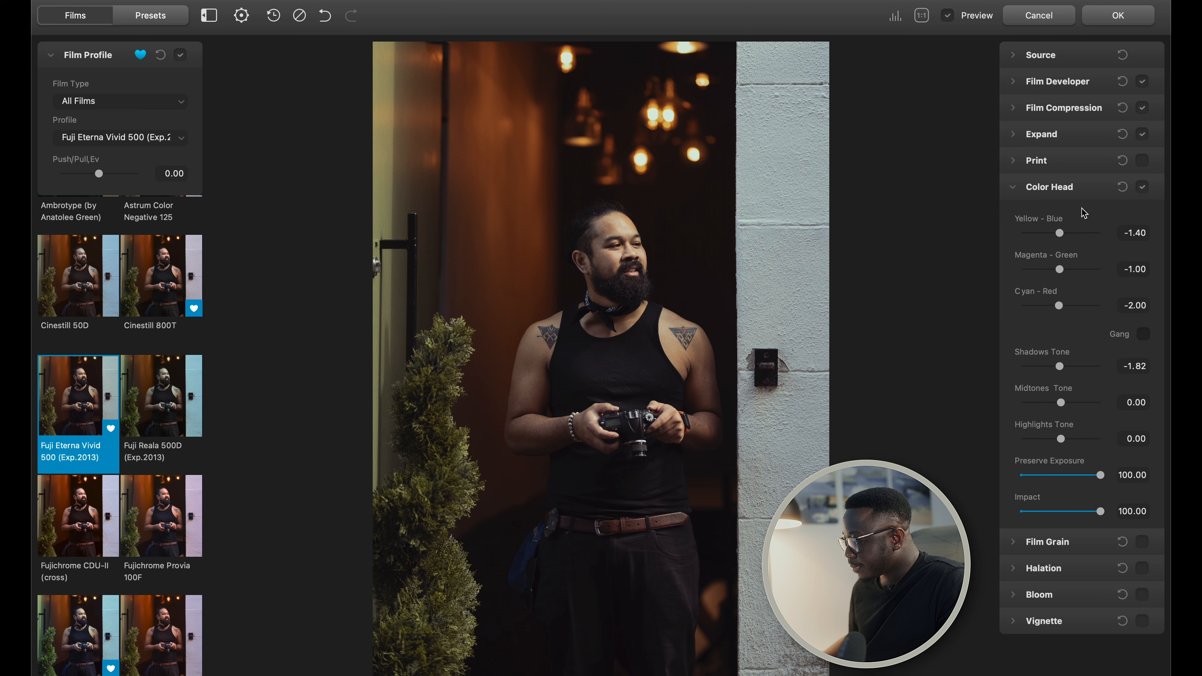
Step: Enable Film Grain at its default settings and view the man's face up close
click(1083, 189)
click(1071, 217)
click(1142, 214)
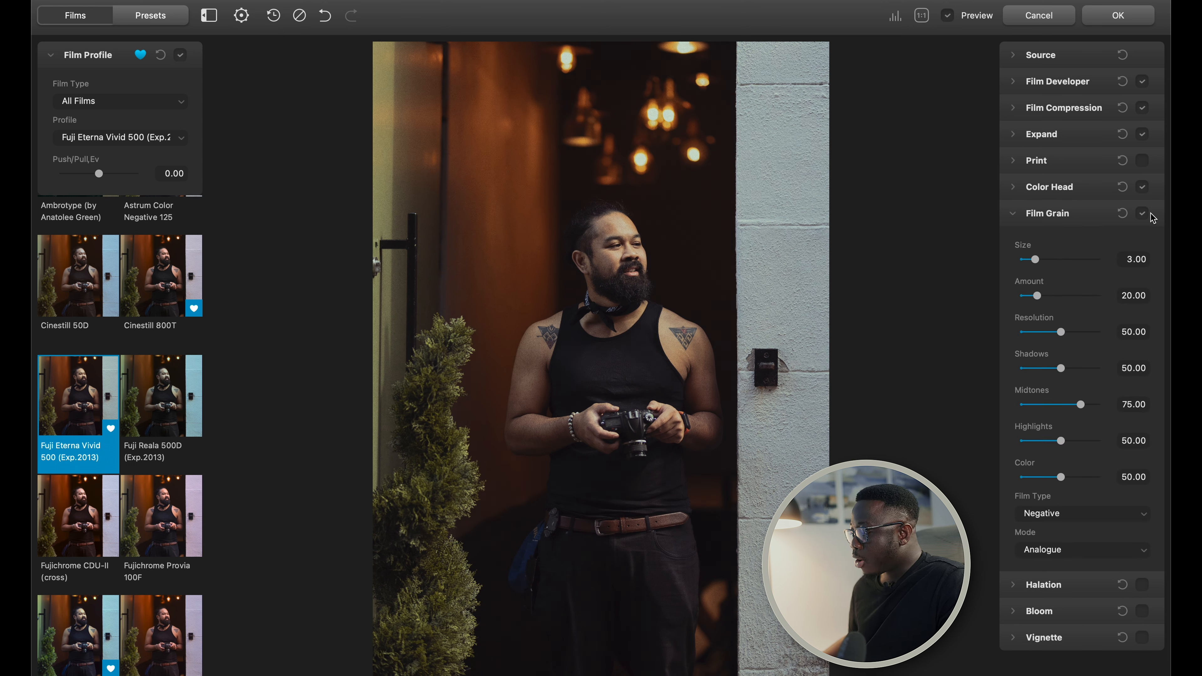
click(1143, 214)
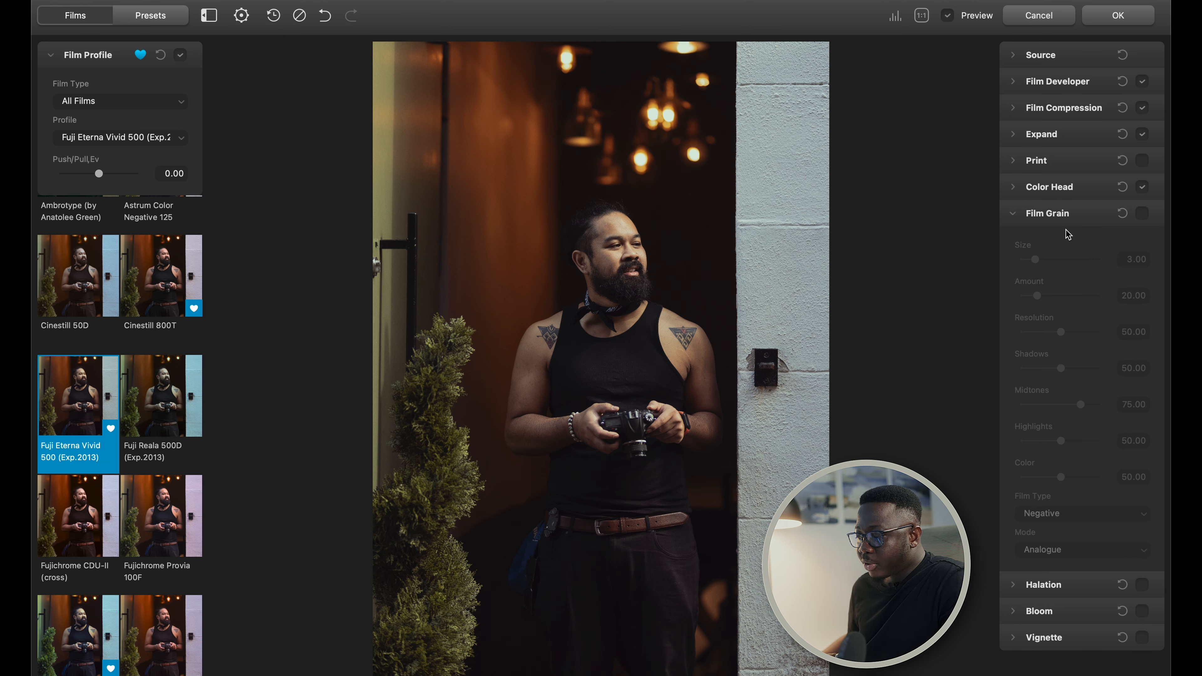
click(618, 256)
drag(654, 226, 638, 381)
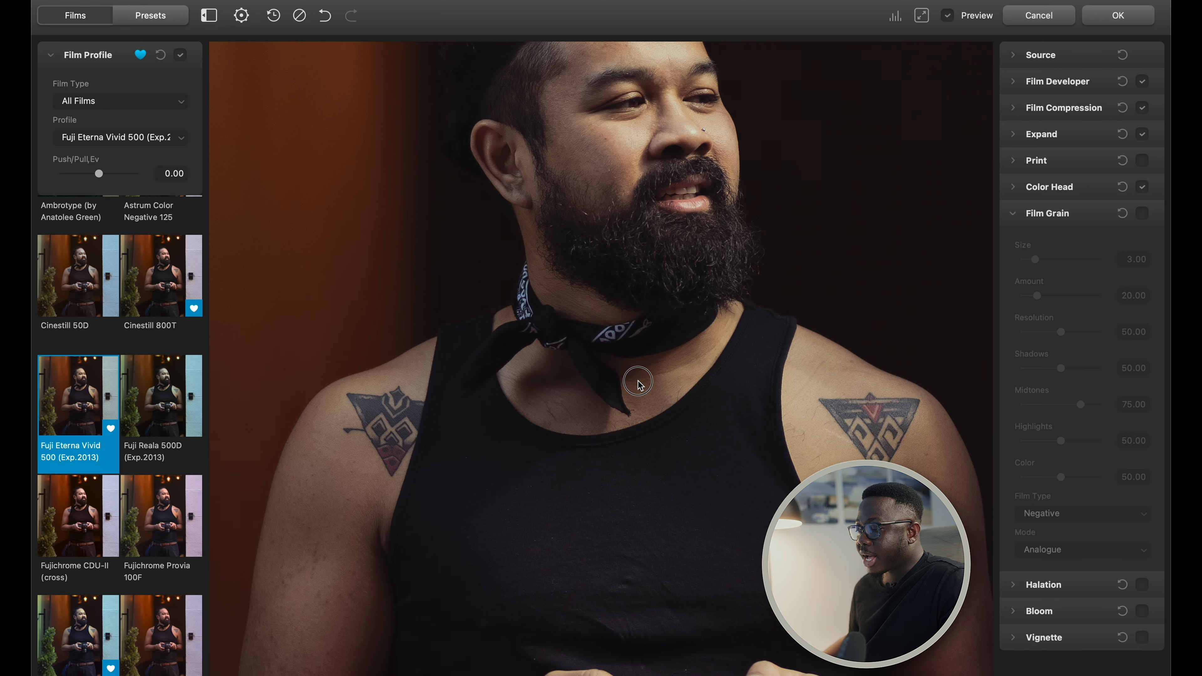
drag(634, 245, 584, 420)
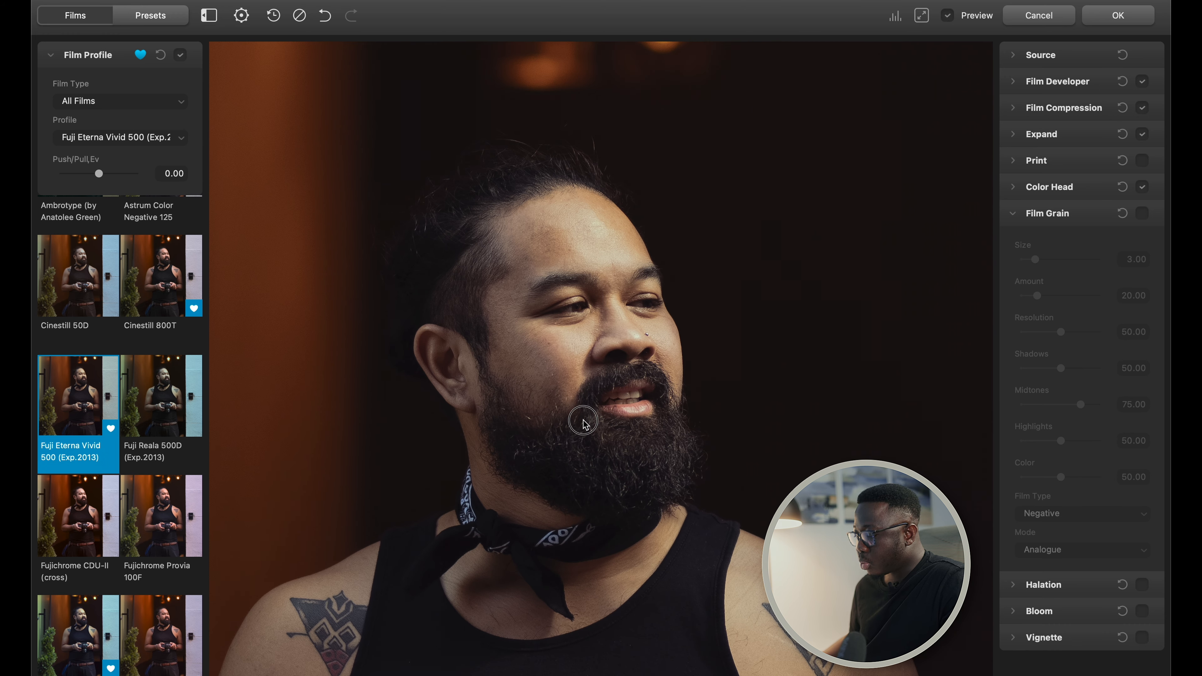
click(1142, 213)
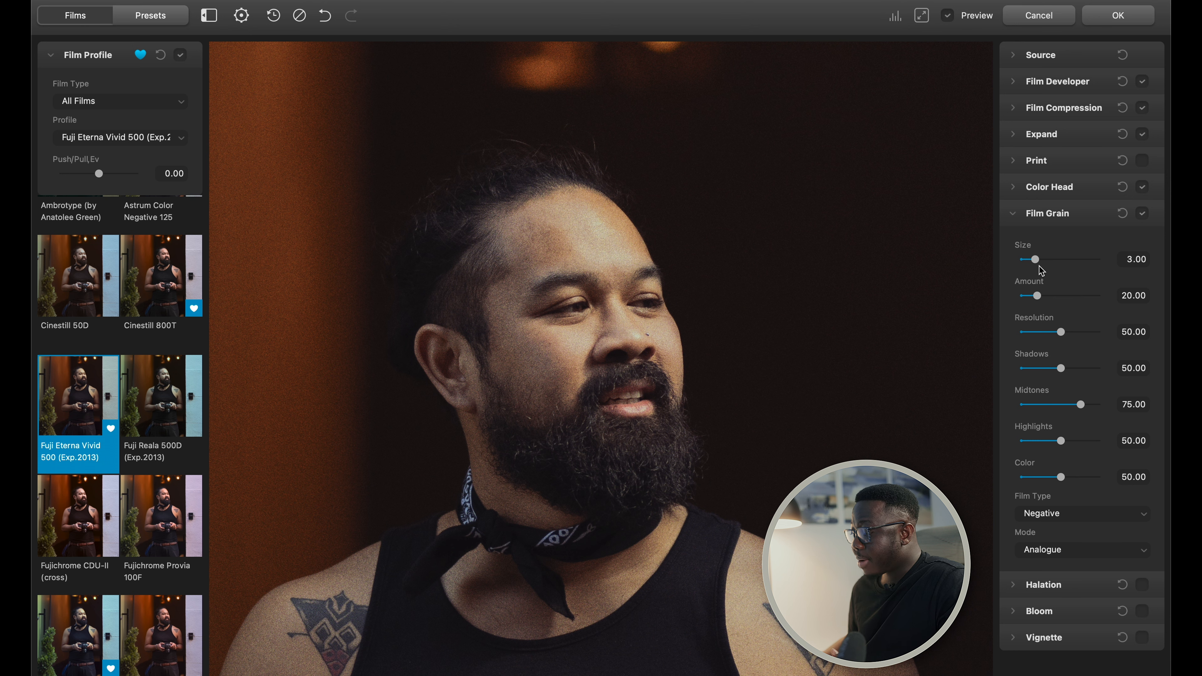
Step: Compare the close-up of the man's face with and without Film Grain
drag(654, 375, 781, 305)
drag(885, 253, 841, 244)
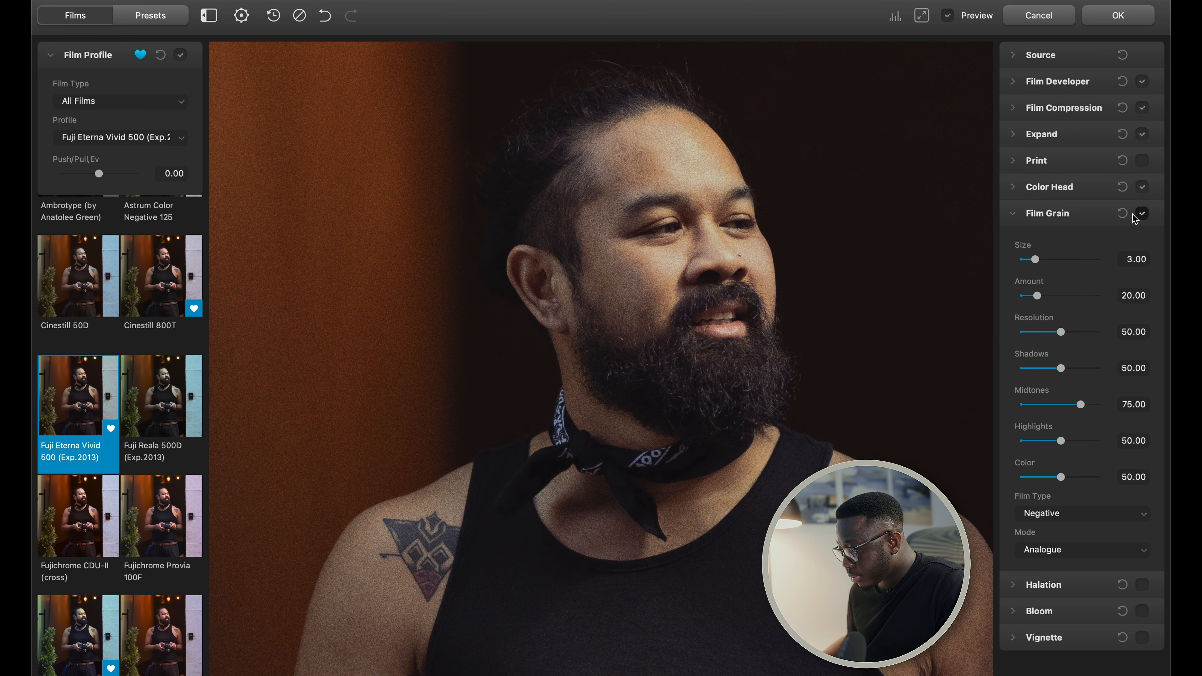
click(1143, 214)
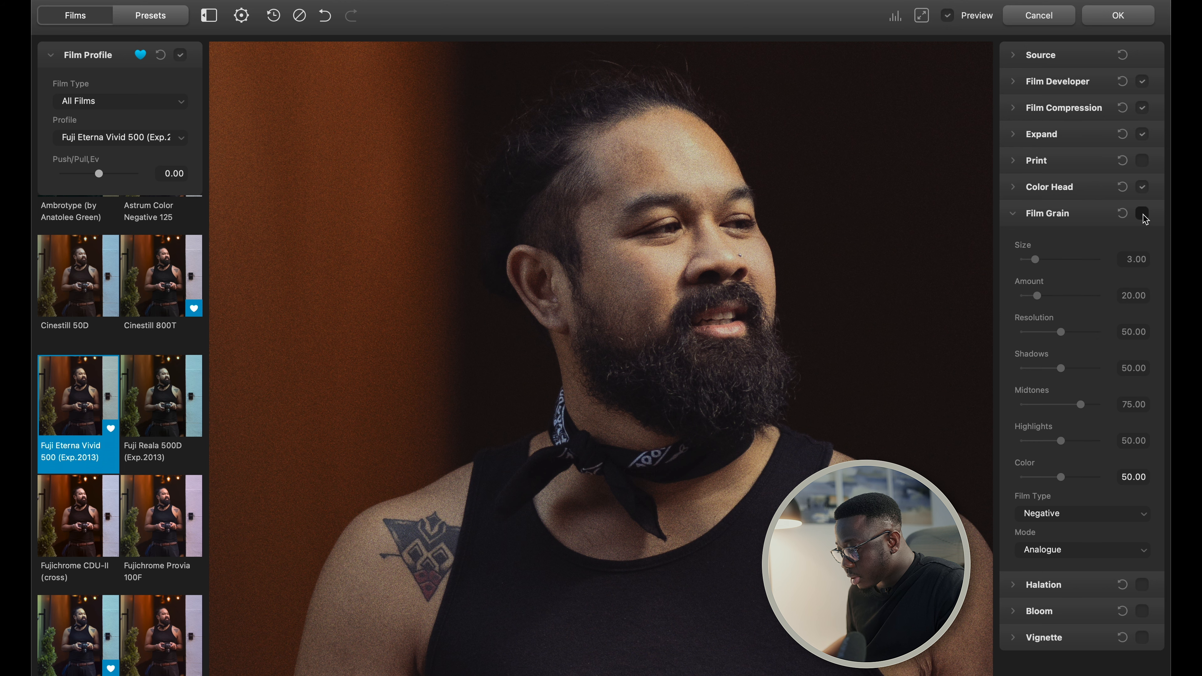
click(1143, 214)
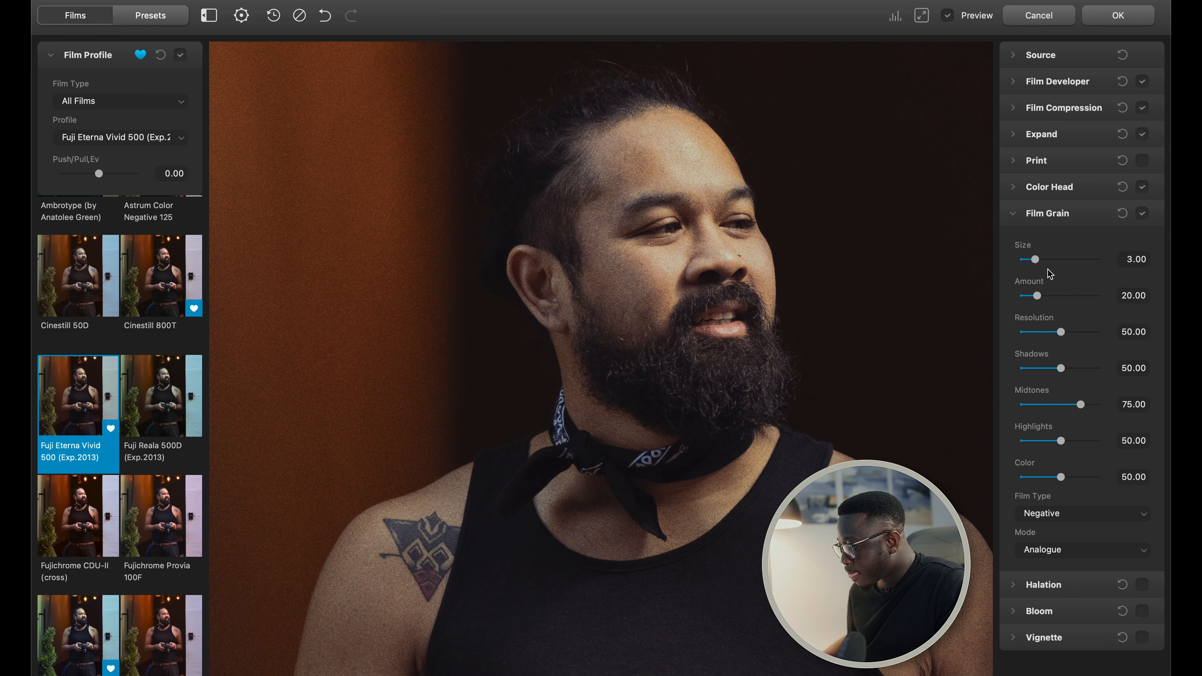
Step: Set the Film Grain Amount to 25
drag(1039, 298, 1040, 297)
double_click(1126, 293)
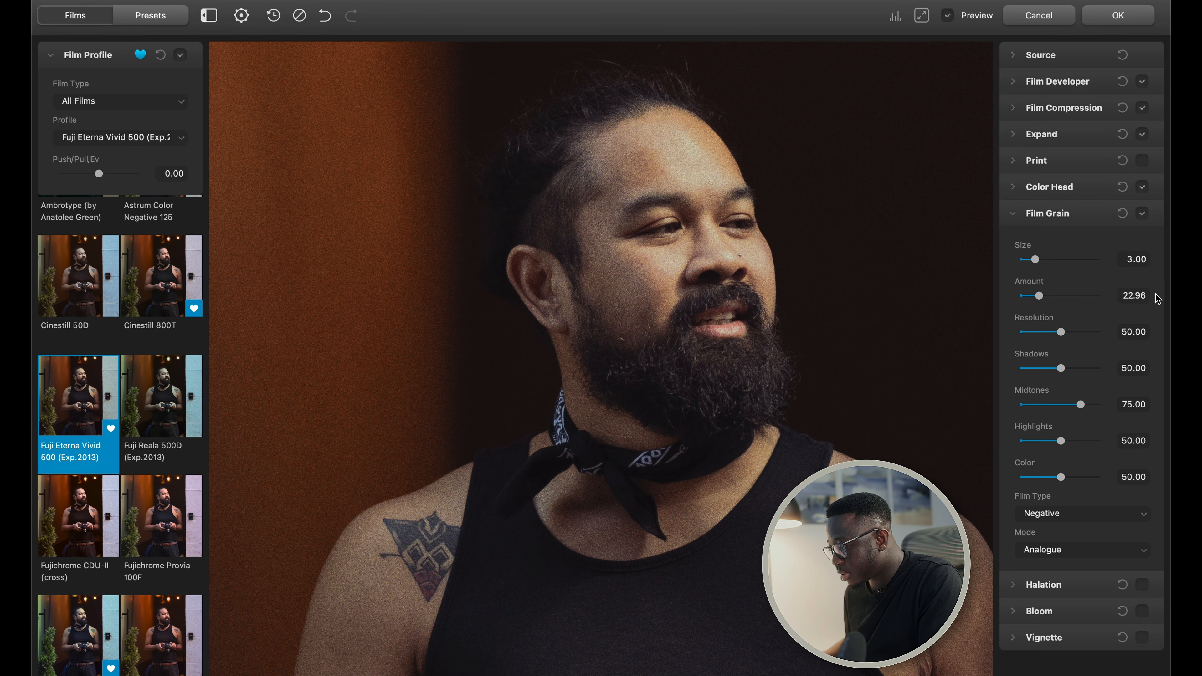
text(25)
key(Return)
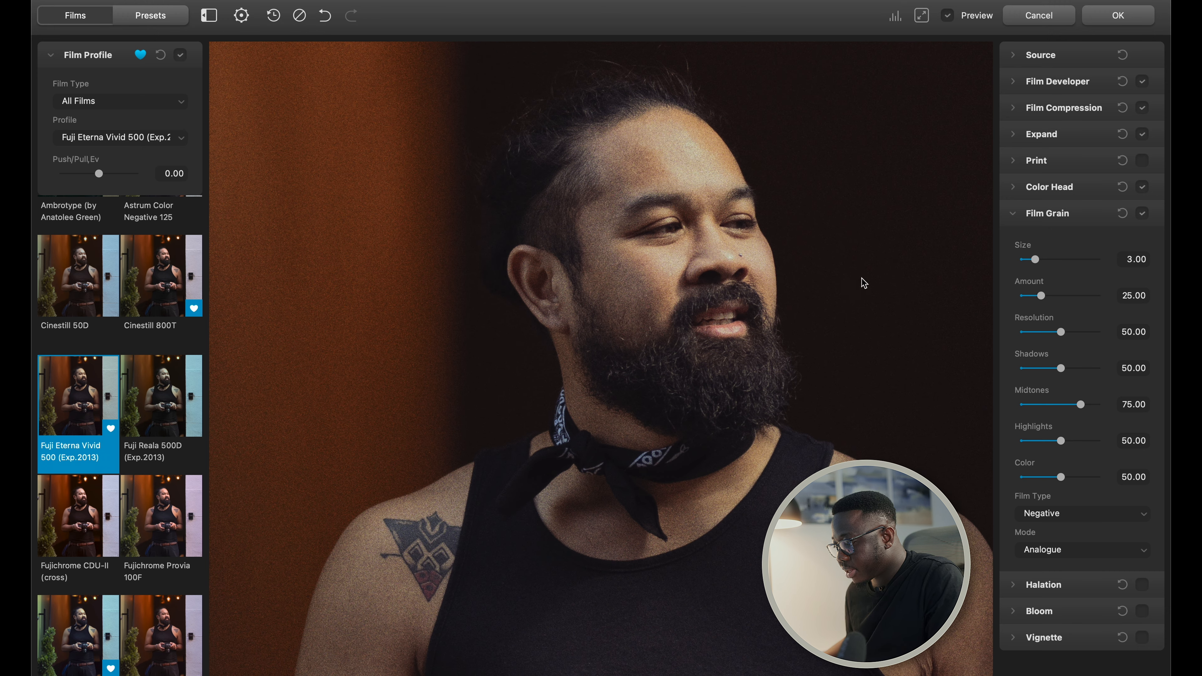
click(747, 298)
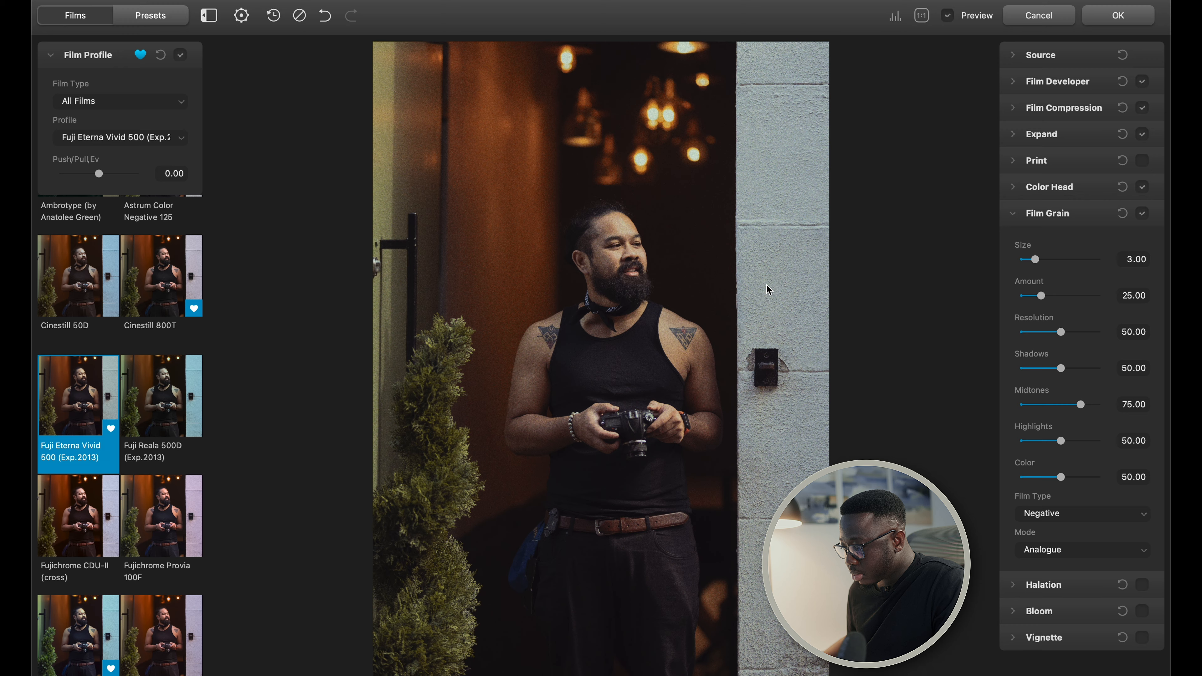
Step: Try a Film Grain Size of 4.00, checking it on the face and the whole photo
click(637, 273)
drag(713, 213, 689, 373)
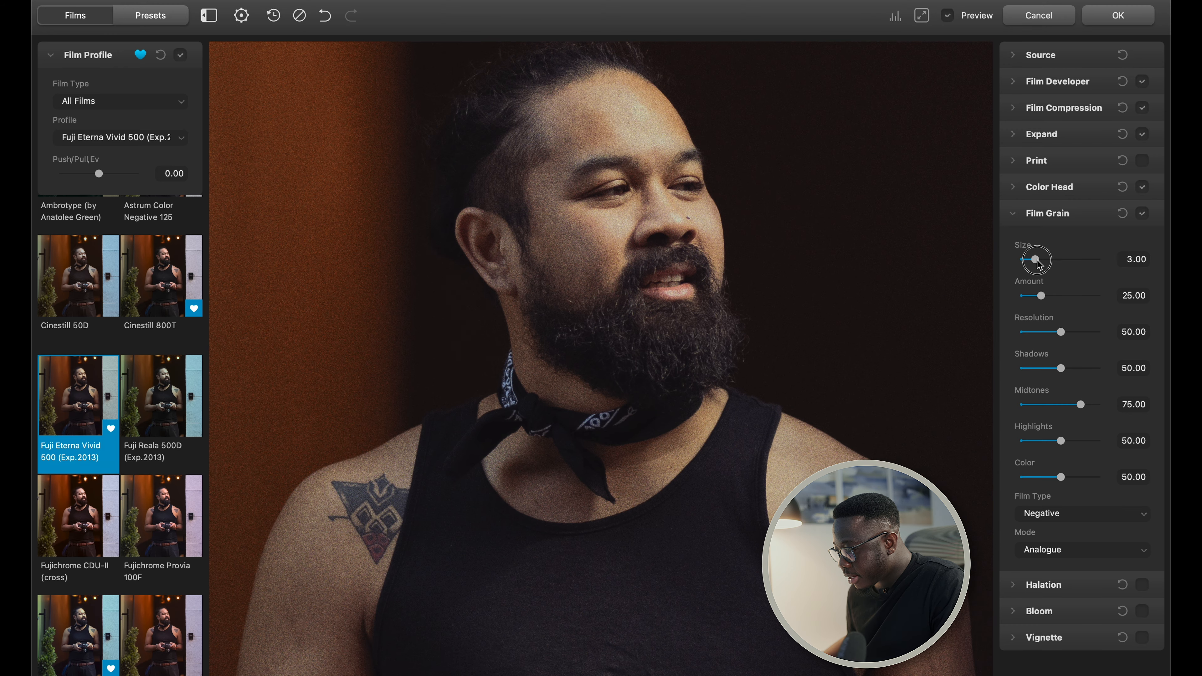
drag(1037, 259, 1041, 260)
click(1132, 260)
text(4.00)
click(741, 232)
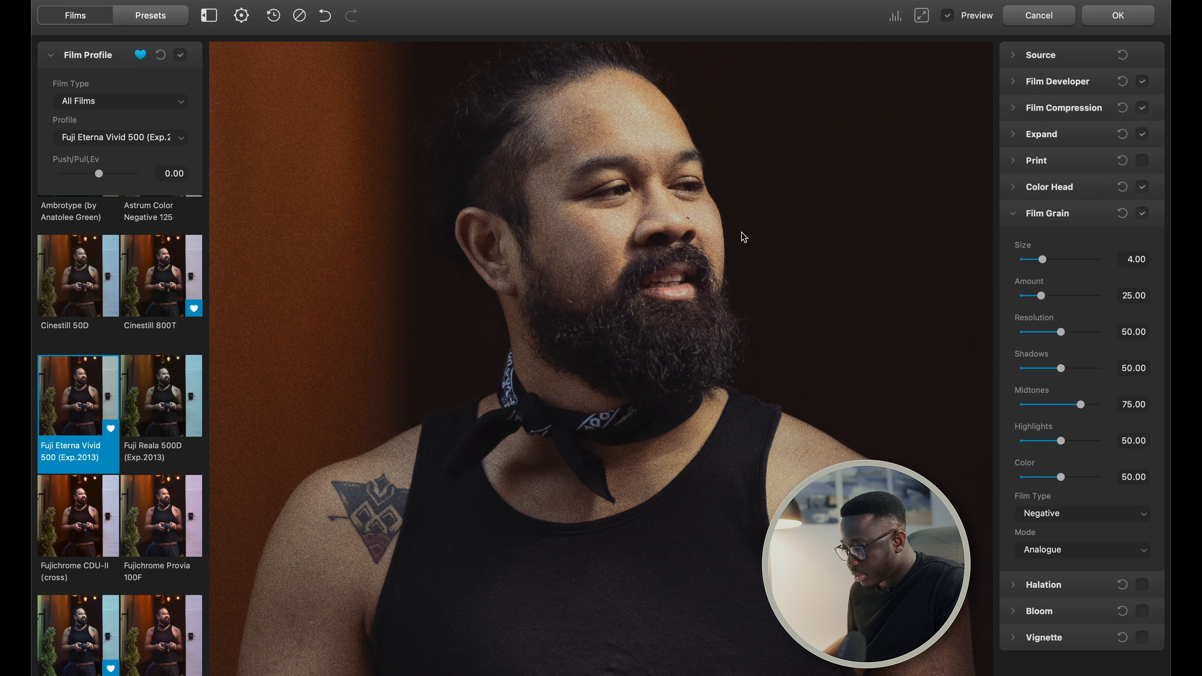
click(723, 236)
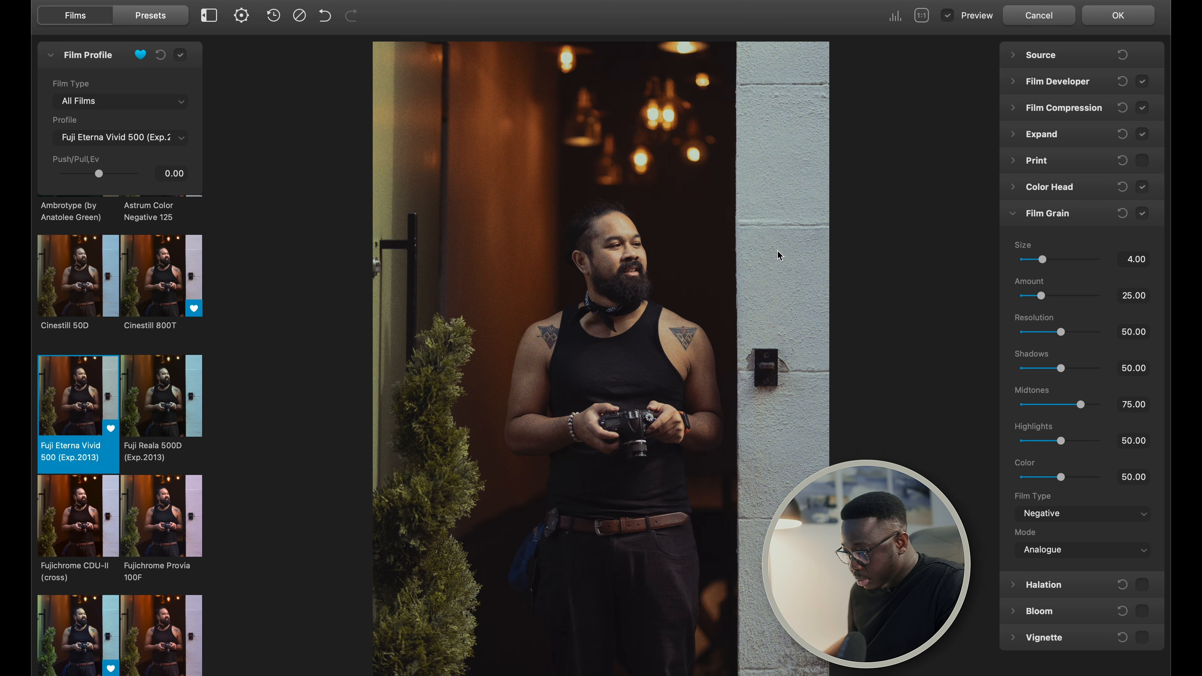
Step: Set the Film Grain Size to 3.00 and collapse its settings
click(1148, 264)
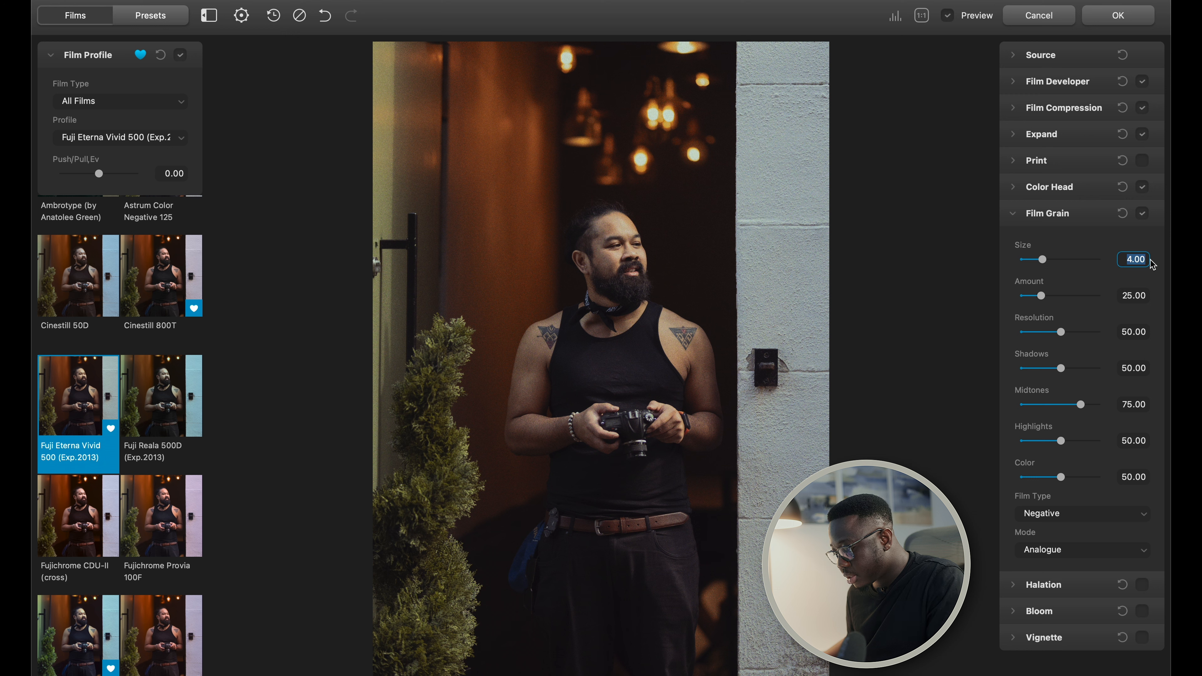
text(3.00)
click(664, 353)
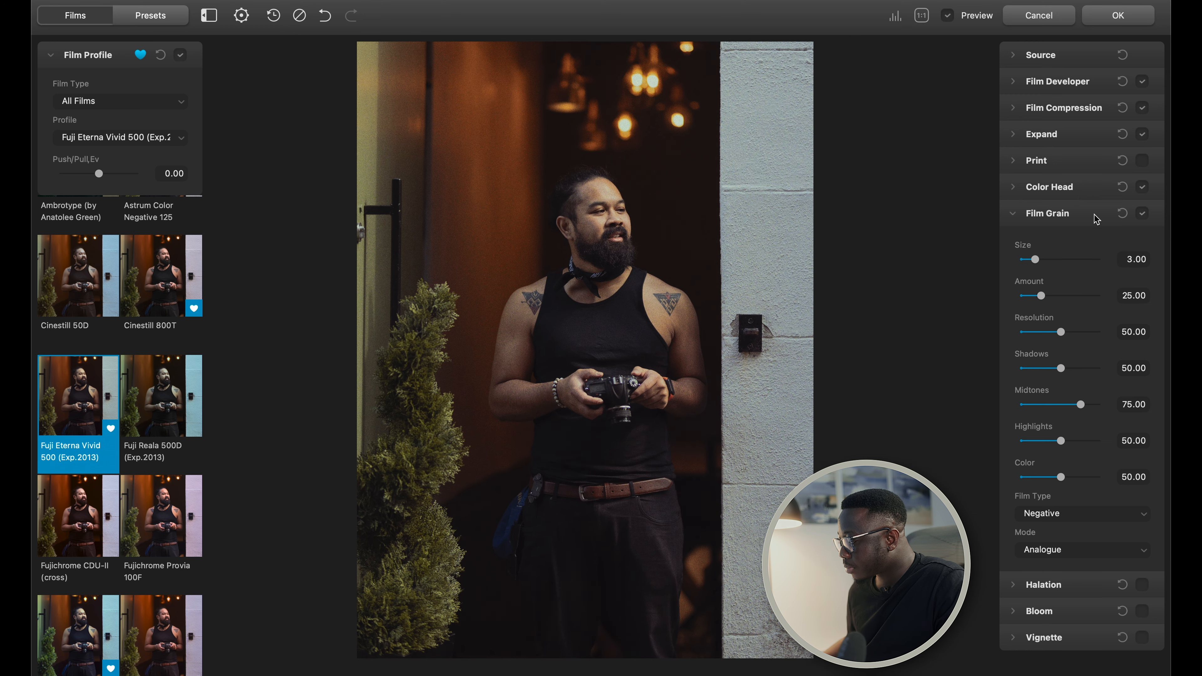
click(1090, 218)
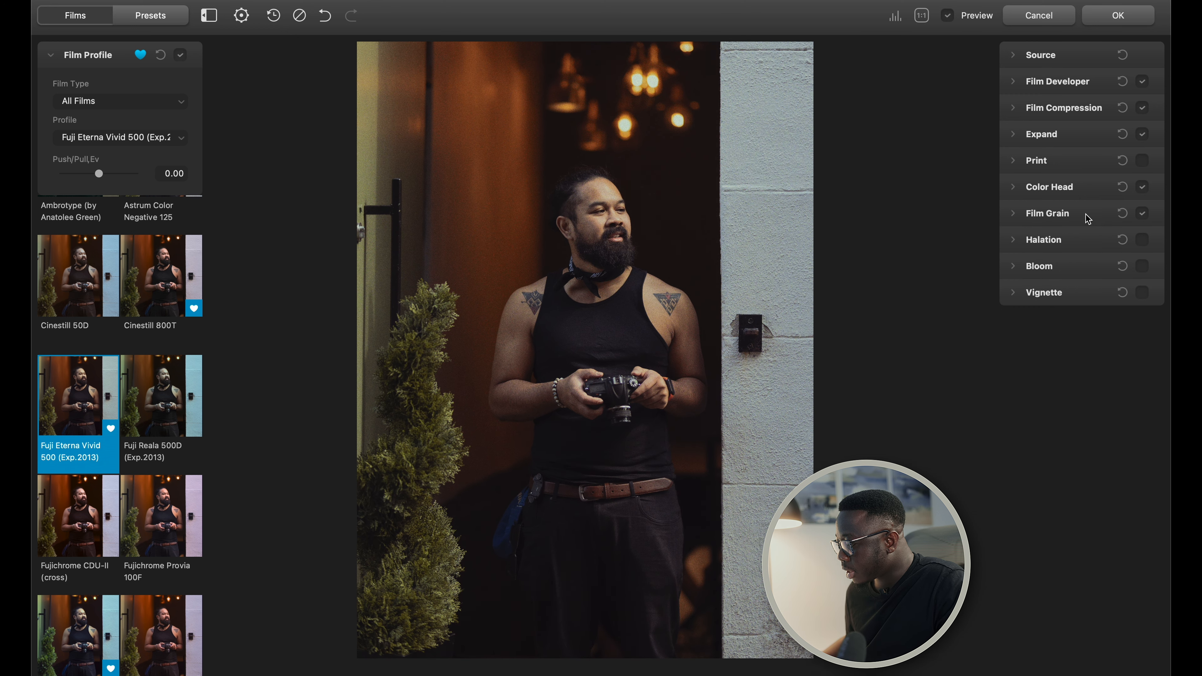
Step: Expand the Halation settings and enable the effect
click(1093, 247)
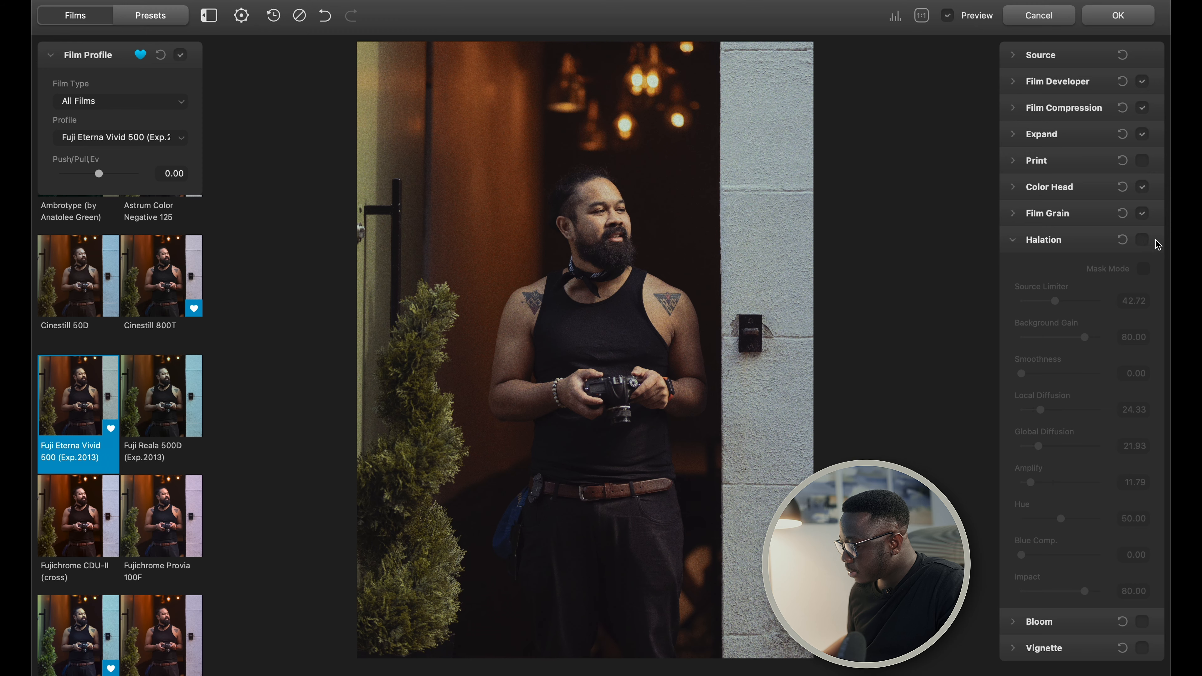
click(1144, 240)
click(1145, 241)
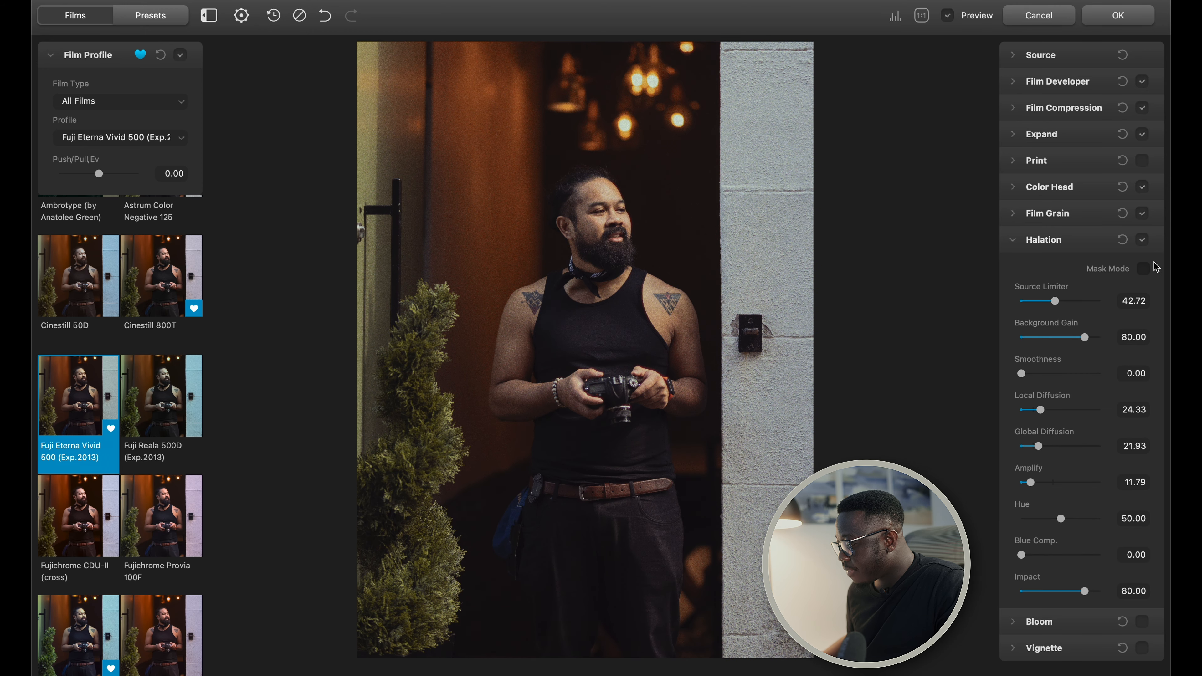
Step: Using the mask view, set Halation's Source Limiter to 29.80, Local Diffusion to 20.74 and Global Diffusion to 12.63
click(1145, 269)
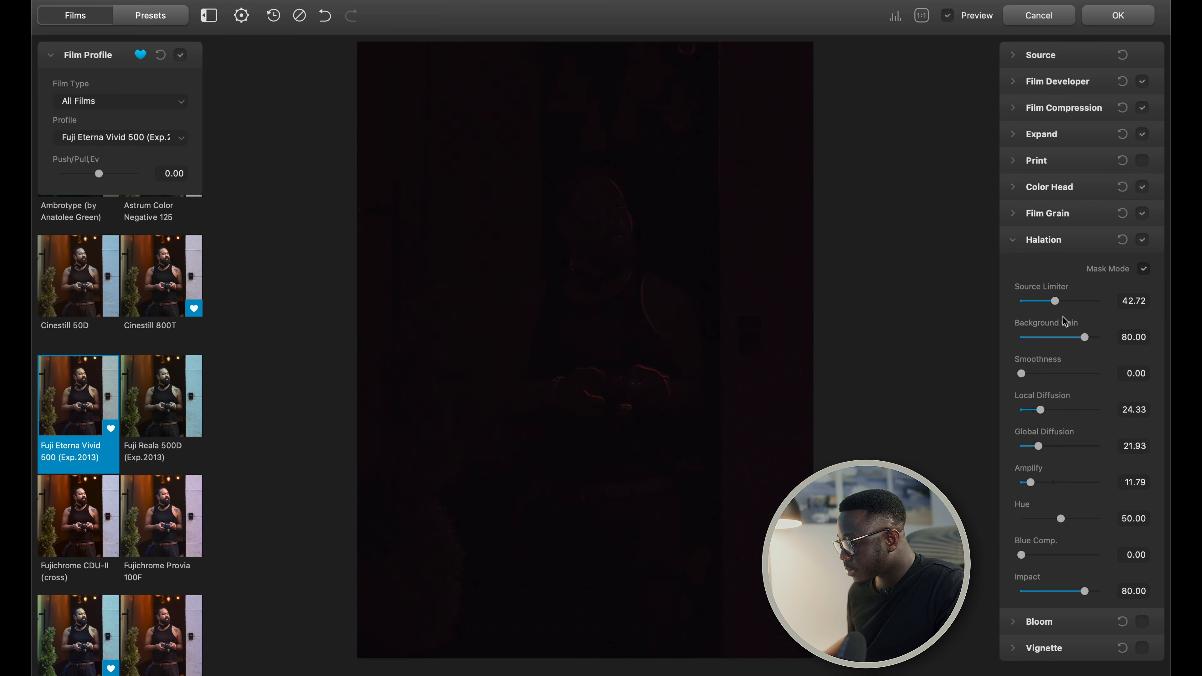
drag(1057, 304, 1046, 304)
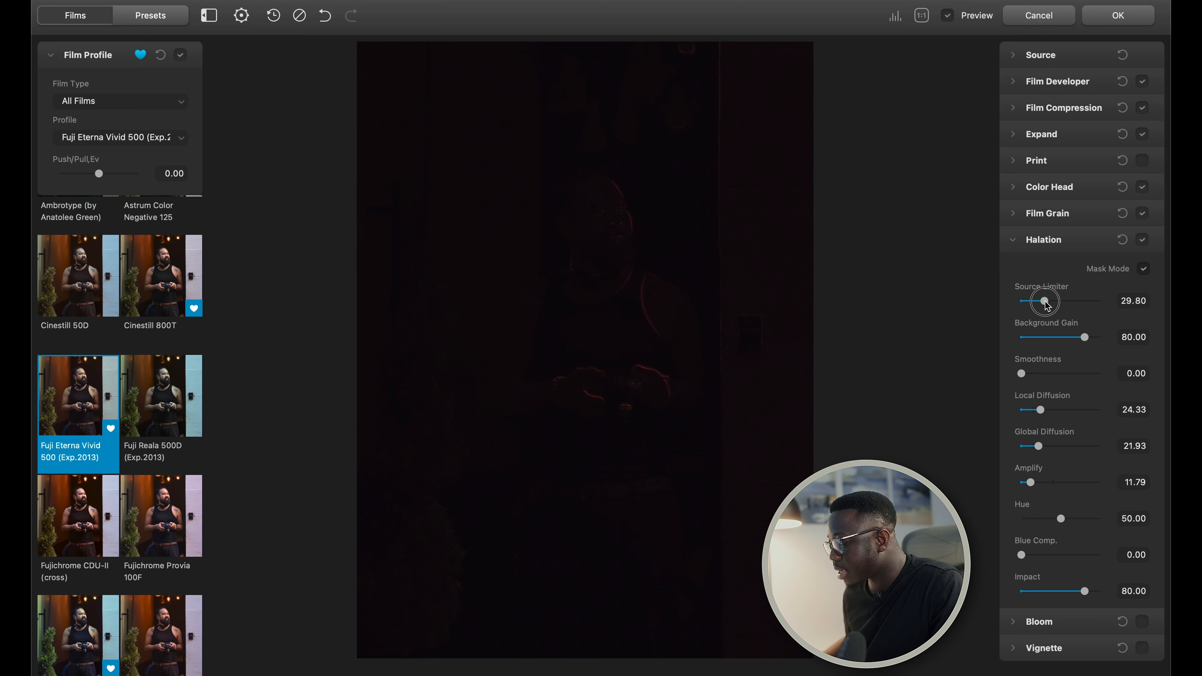
drag(1043, 411, 1030, 449)
click(1143, 269)
Step: Examine the halation along the edges of the face, shoulders, tank top and hands in close-up
double_click(638, 208)
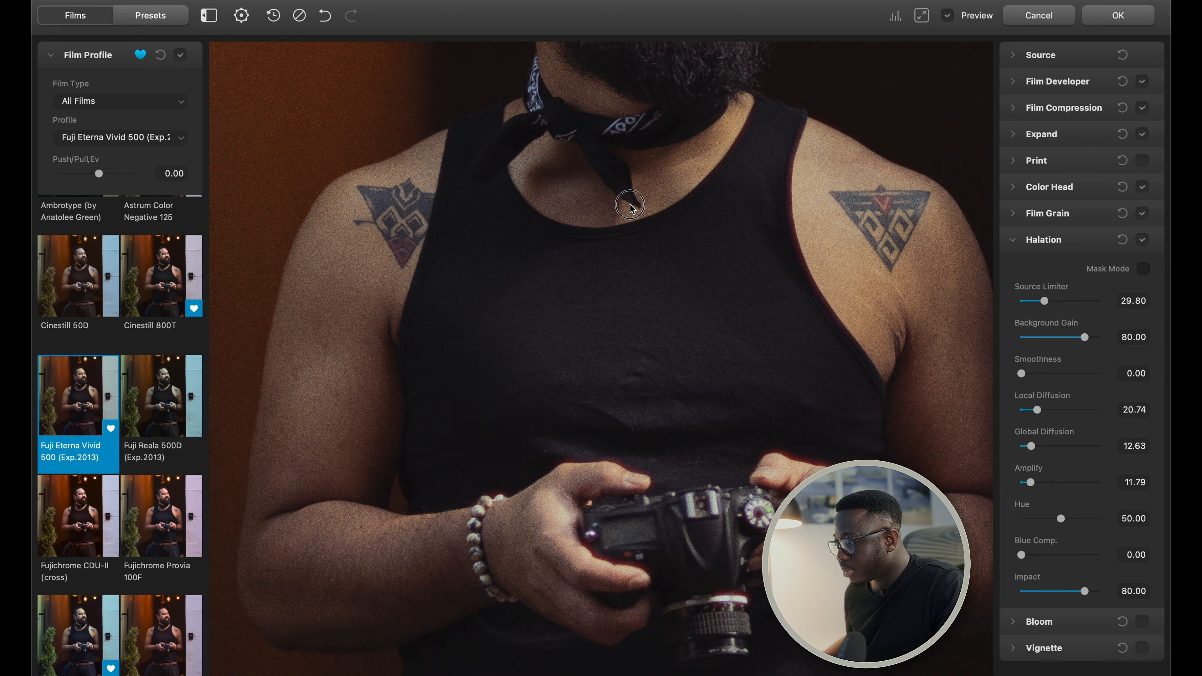
drag(630, 203, 632, 406)
drag(744, 208, 726, 314)
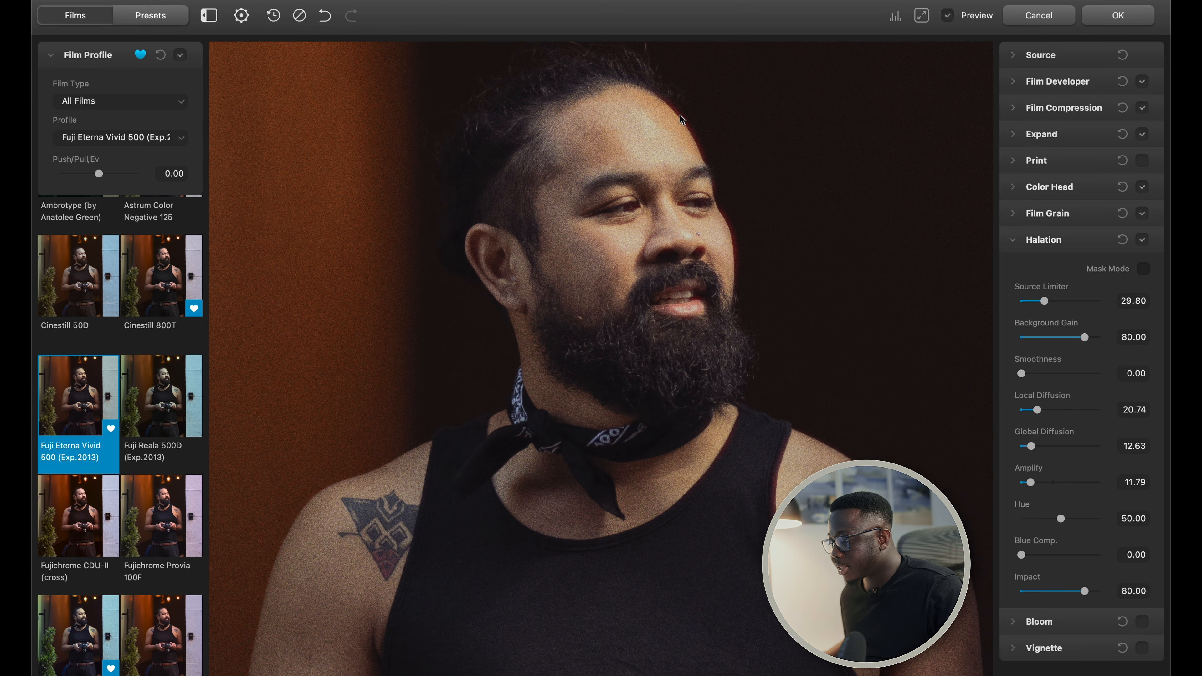
drag(770, 320, 724, 105)
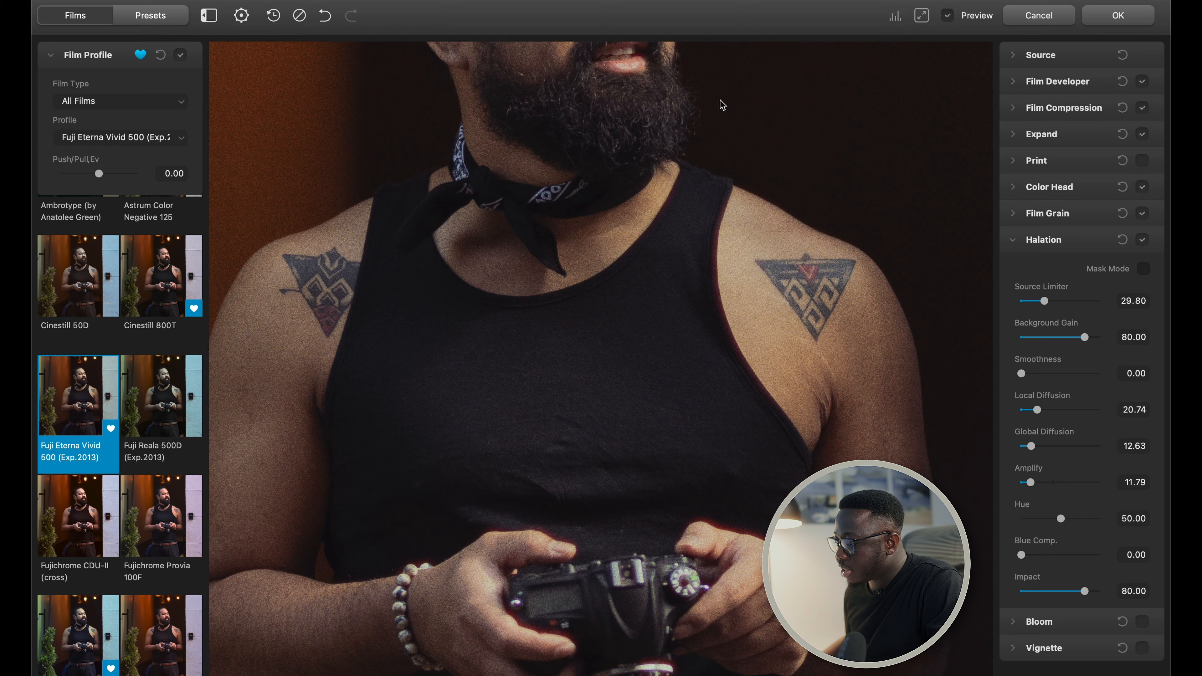
drag(737, 337, 689, 115)
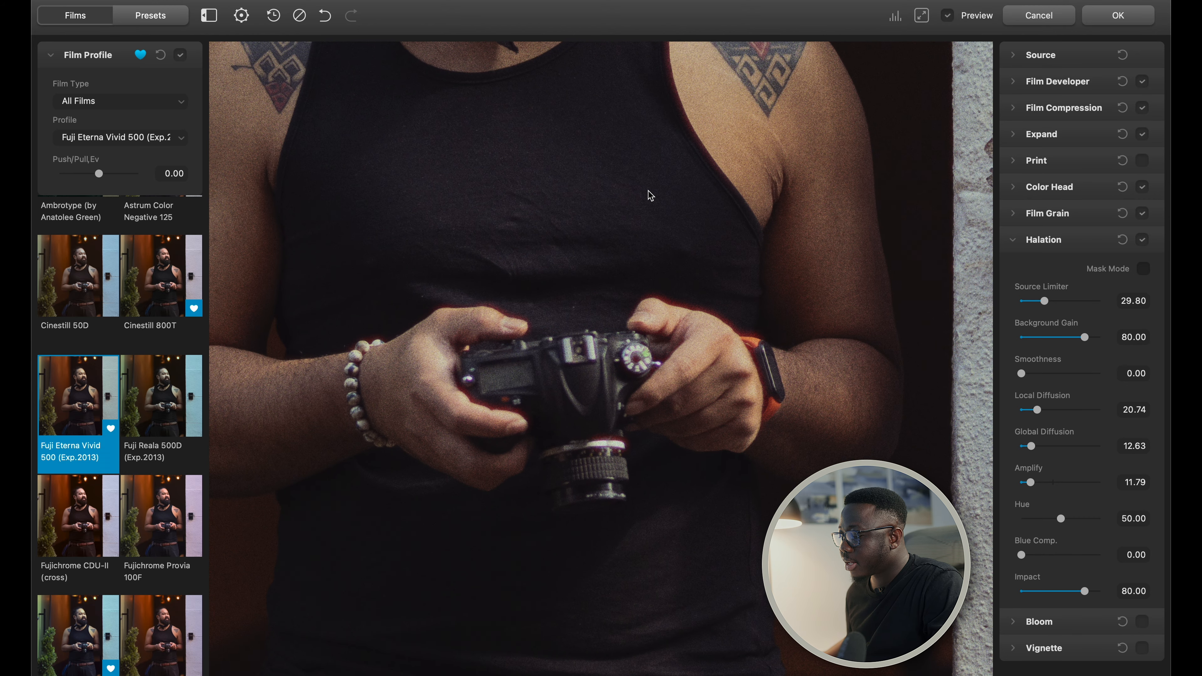
drag(587, 121, 620, 306)
drag(584, 59, 559, 199)
double_click(555, 163)
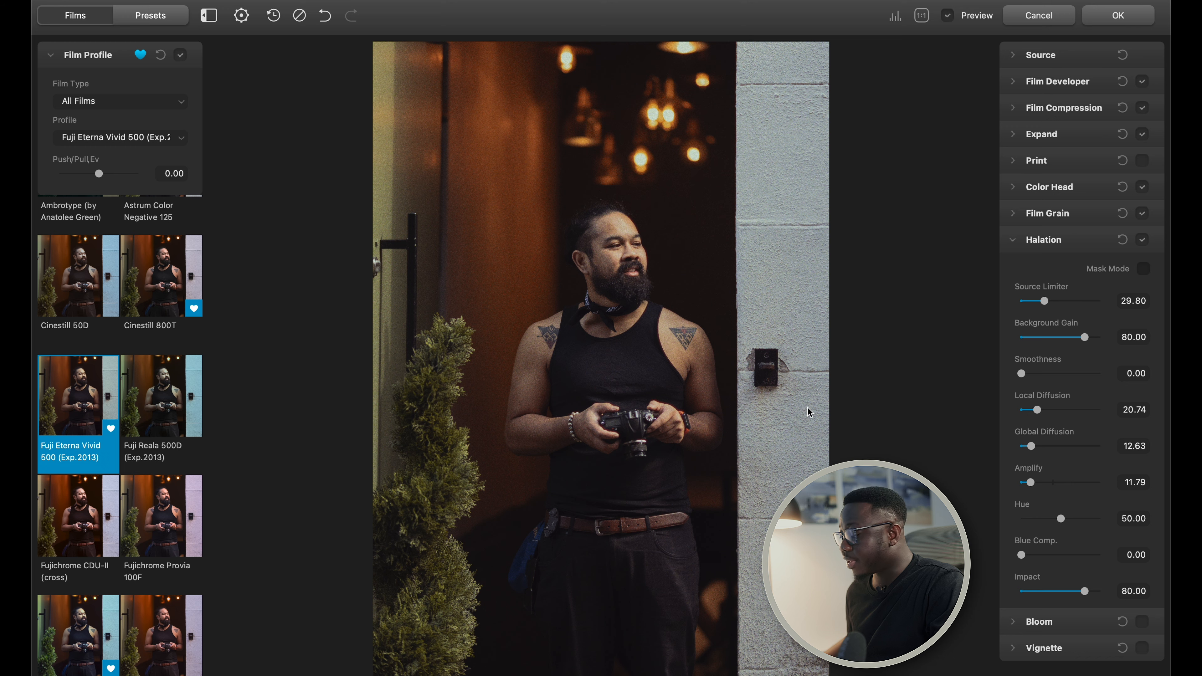
Step: Collapse the Halation settings and enable Bloom with its settings expanded
click(1062, 247)
click(1058, 268)
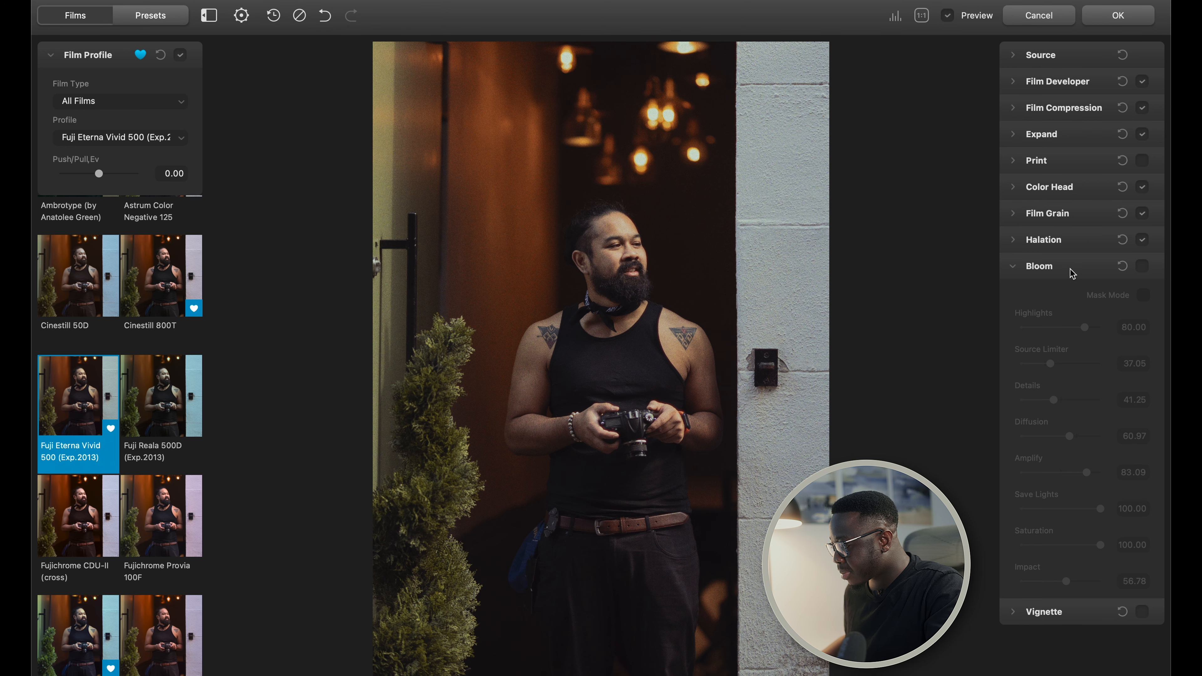
click(1073, 274)
click(1069, 269)
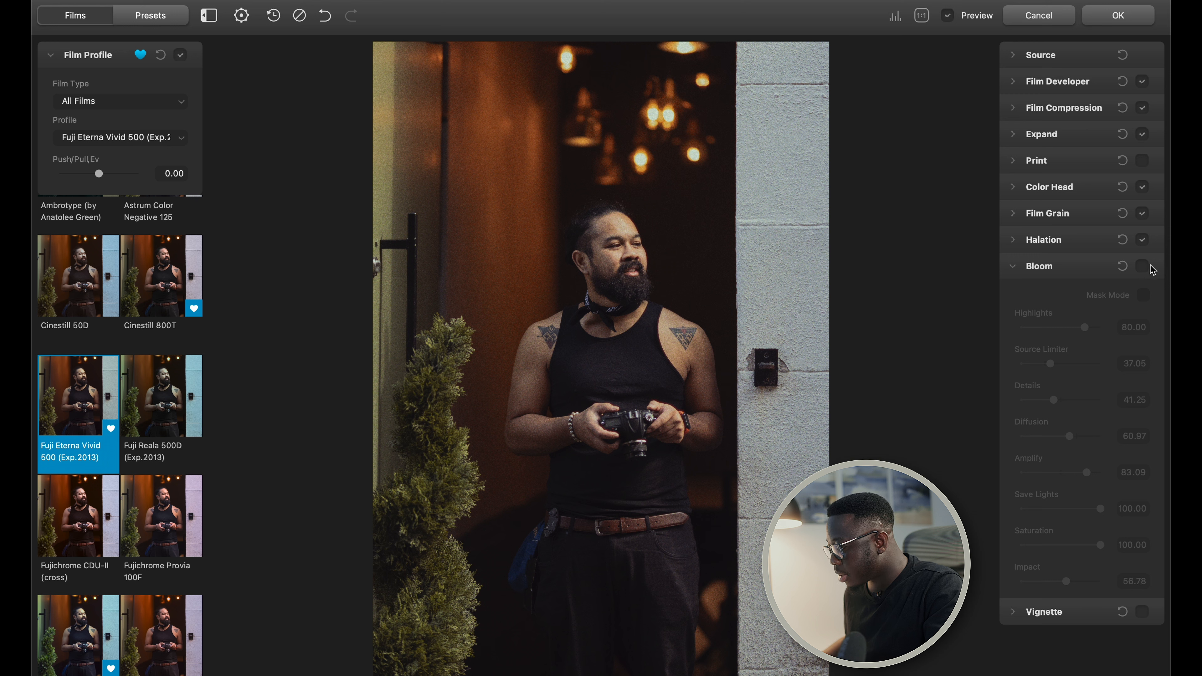
click(1151, 268)
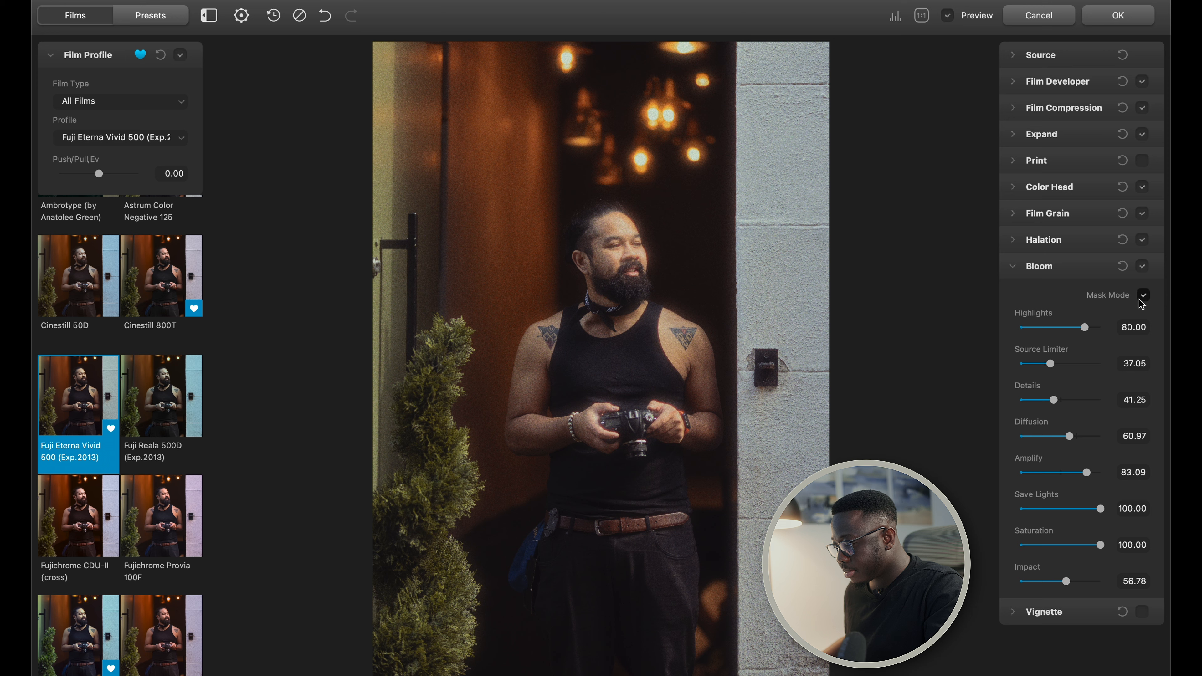
Step: Using the mask view, set Bloom's Amplify to 28.32, Diffusion to 75.62, Source Limiter to 78.57 and Highlights to 67.06
click(1144, 296)
drag(1053, 367, 1081, 367)
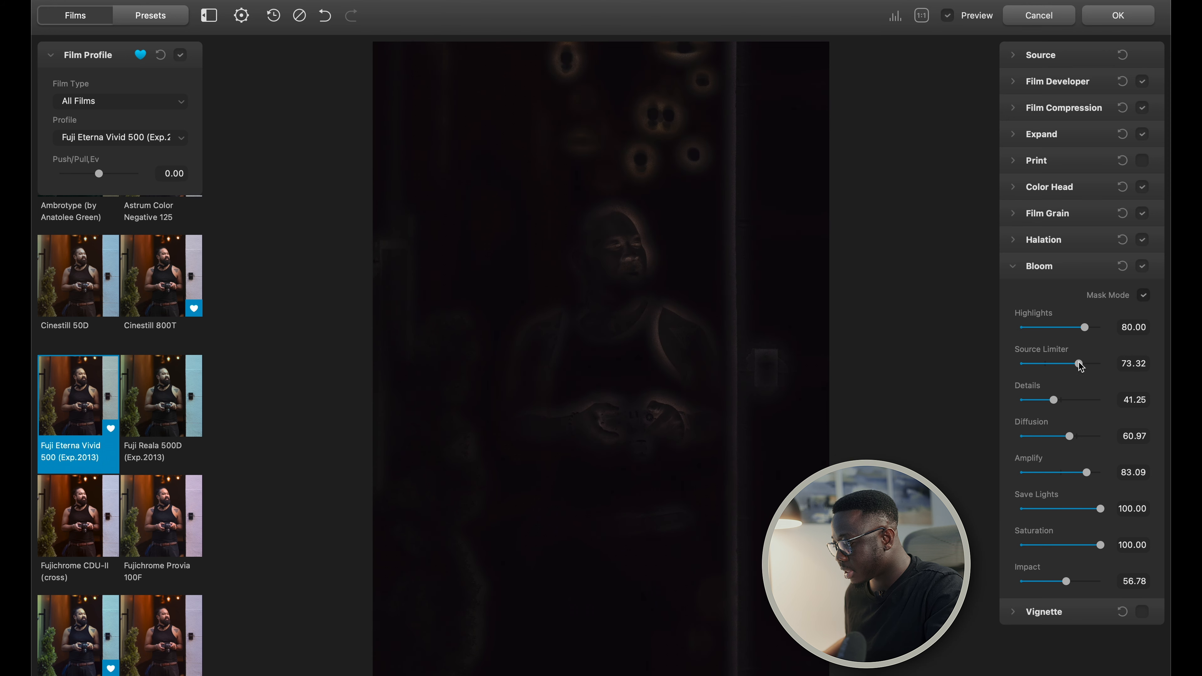
click(1053, 475)
drag(1053, 473, 1084, 443)
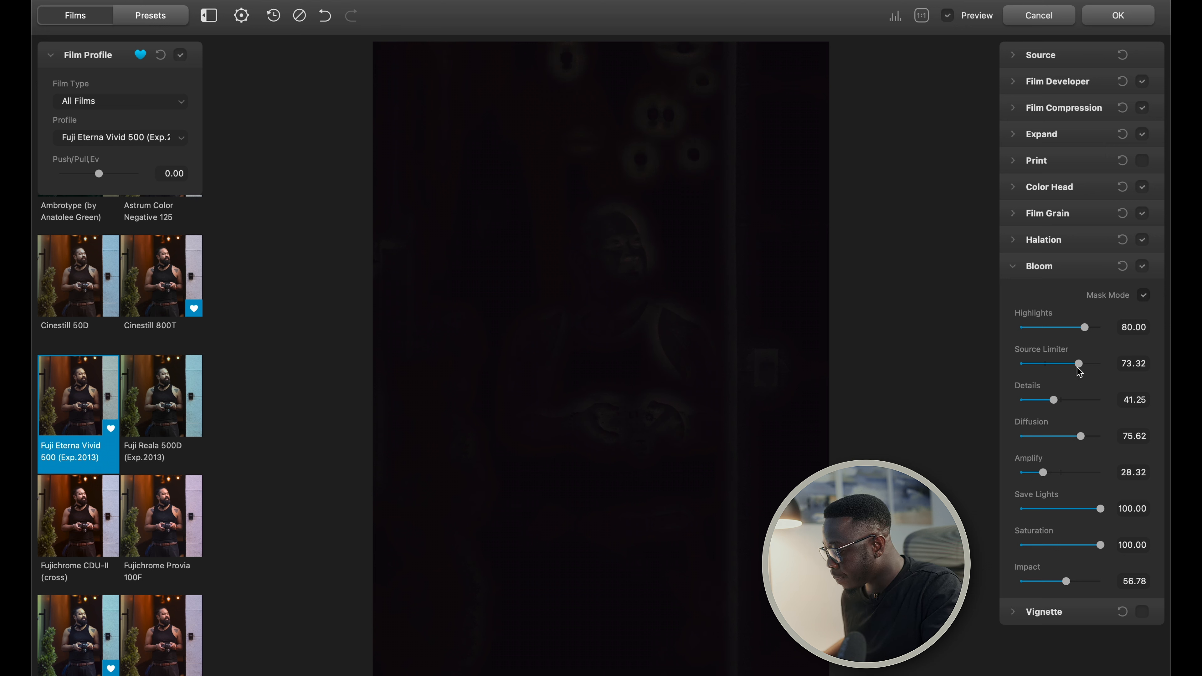
drag(1079, 364, 1076, 327)
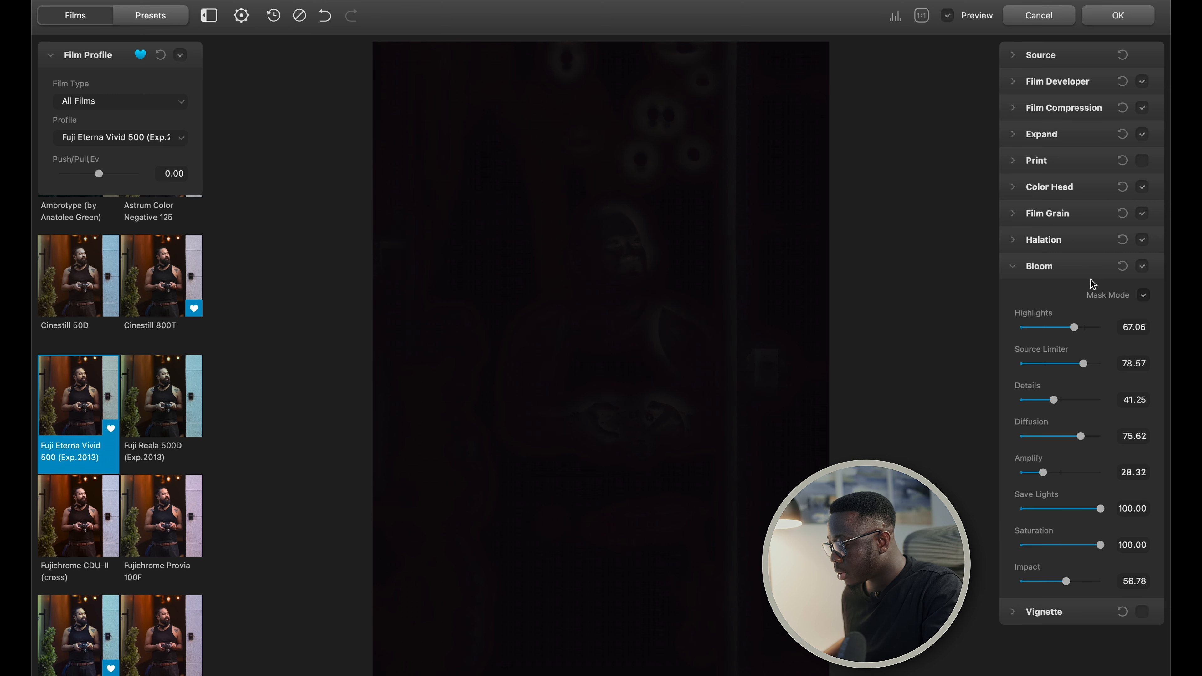
click(1144, 296)
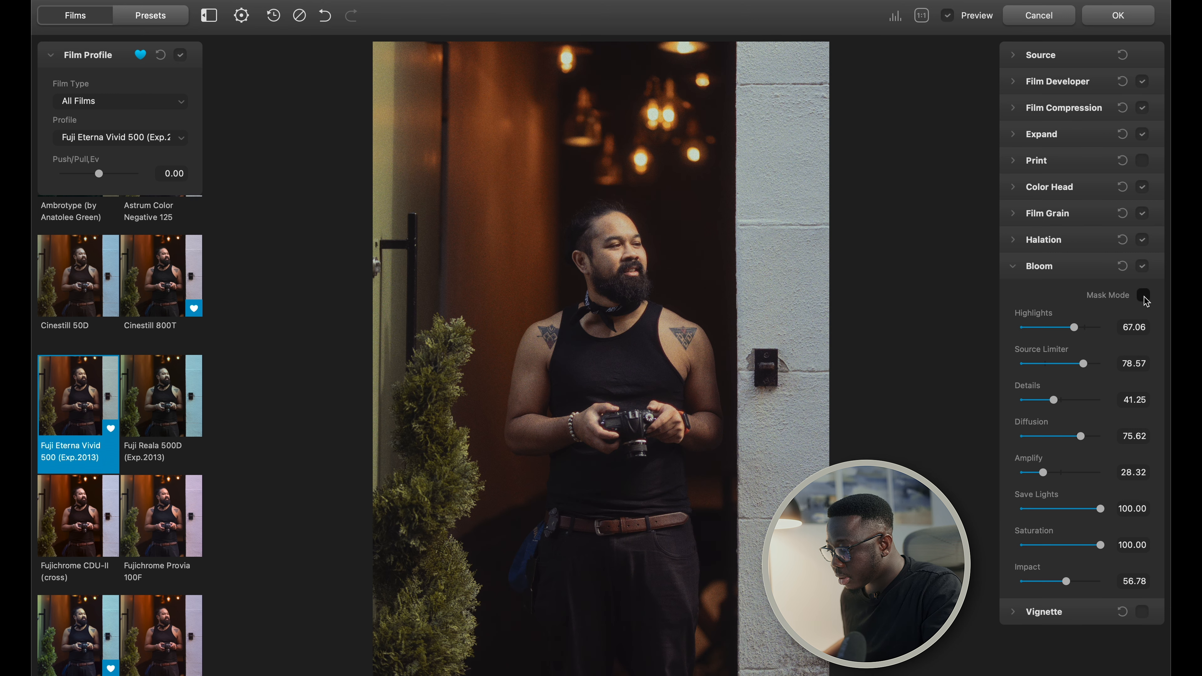
Step: Using the mask view, set Bloom's Impact to 46.74 and collapse the Bloom settings
click(1144, 295)
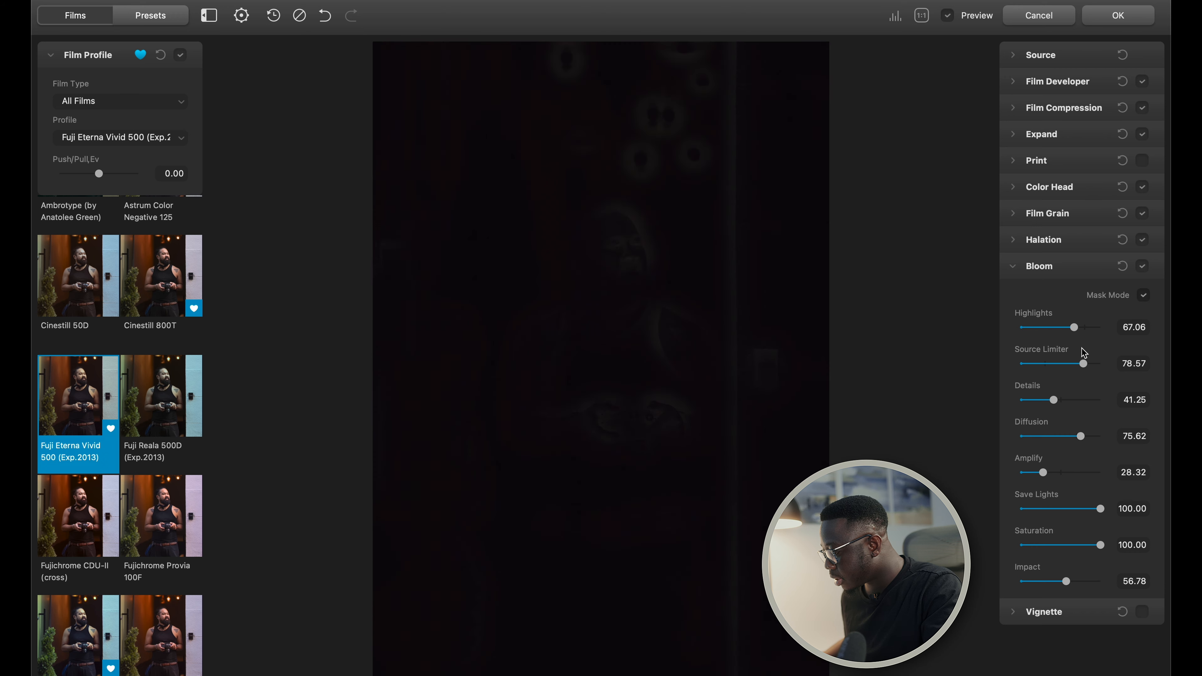
drag(1065, 581, 1059, 582)
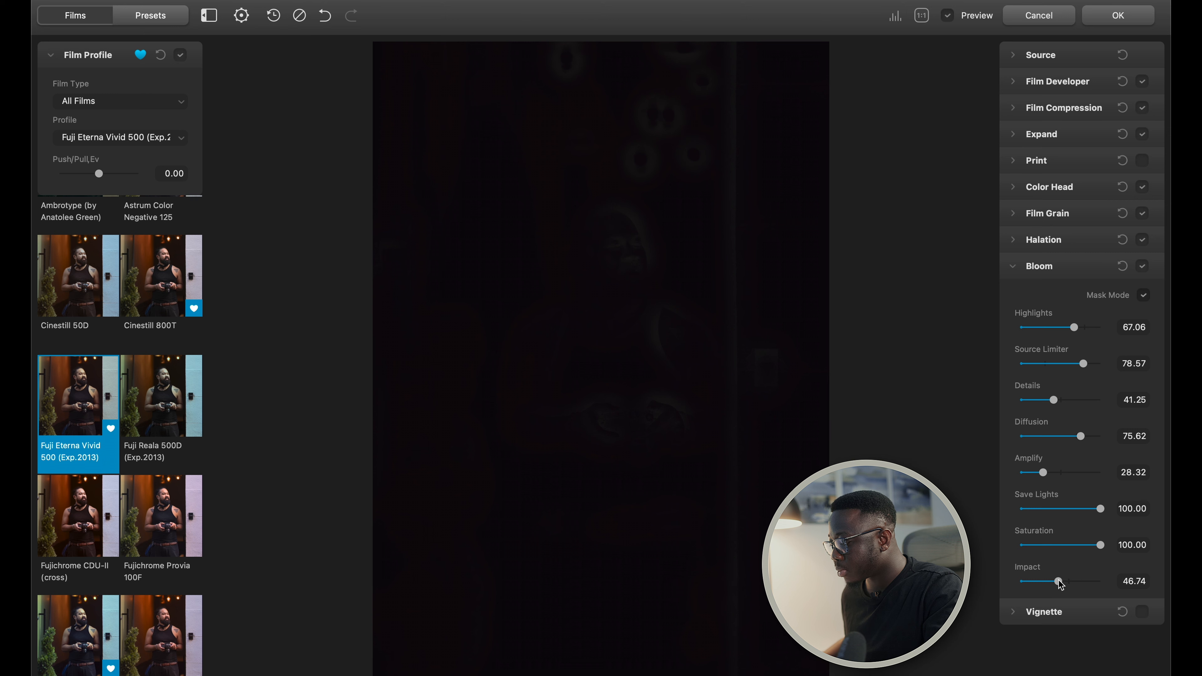
click(1144, 296)
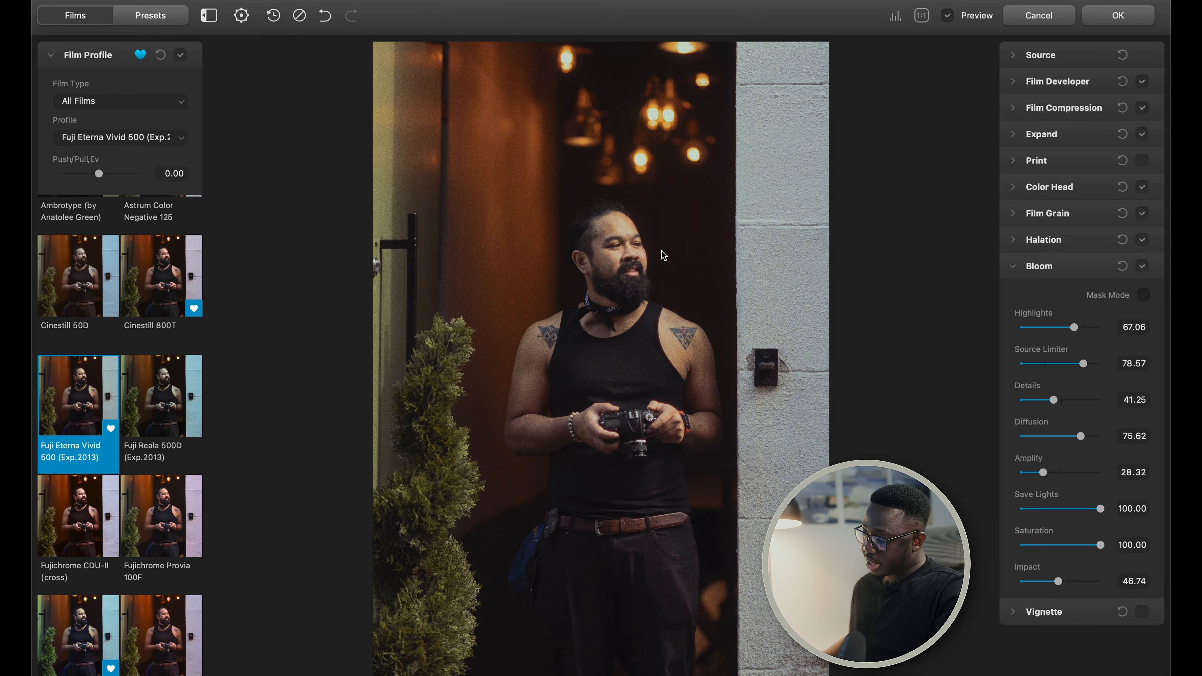
click(1053, 266)
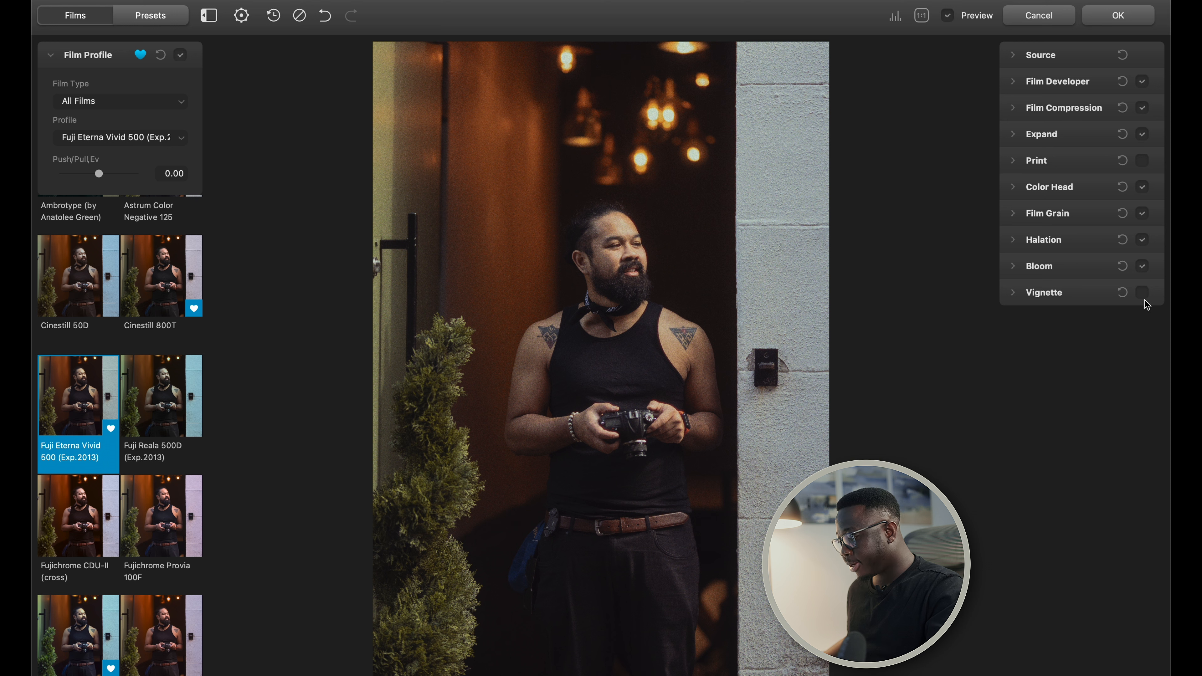
Step: Enable Vignette with its settings expanded, compare the image with and without it, and set its Size to 70.00
click(1144, 294)
click(1060, 296)
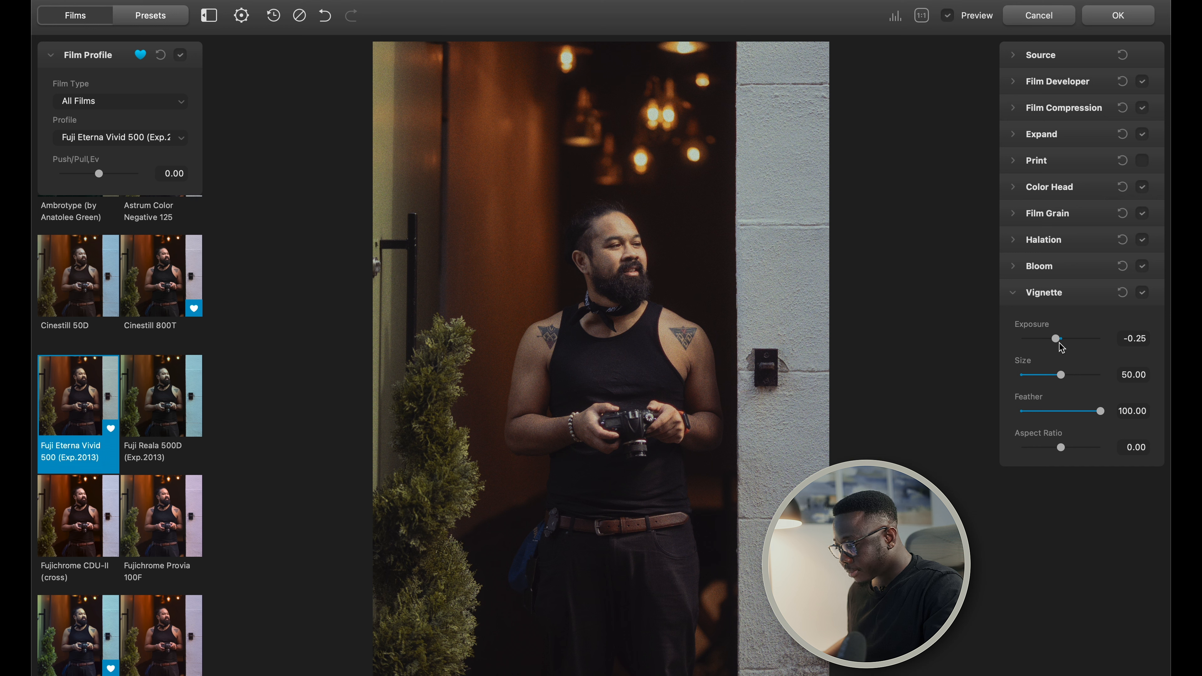
click(1144, 297)
click(1143, 295)
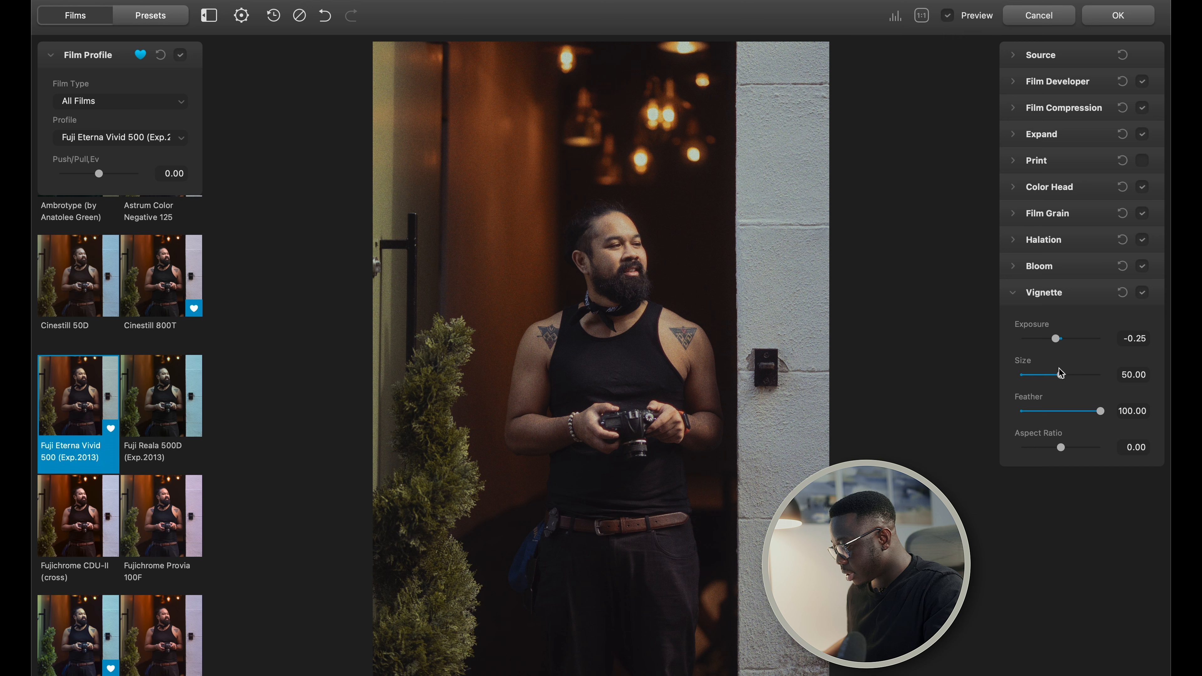
mouse_move(1062, 376)
mouse_down()
mouse_move(1038, 377)
mouse_move(1078, 377)
mouse_up()
click(1132, 375)
text(70.00)
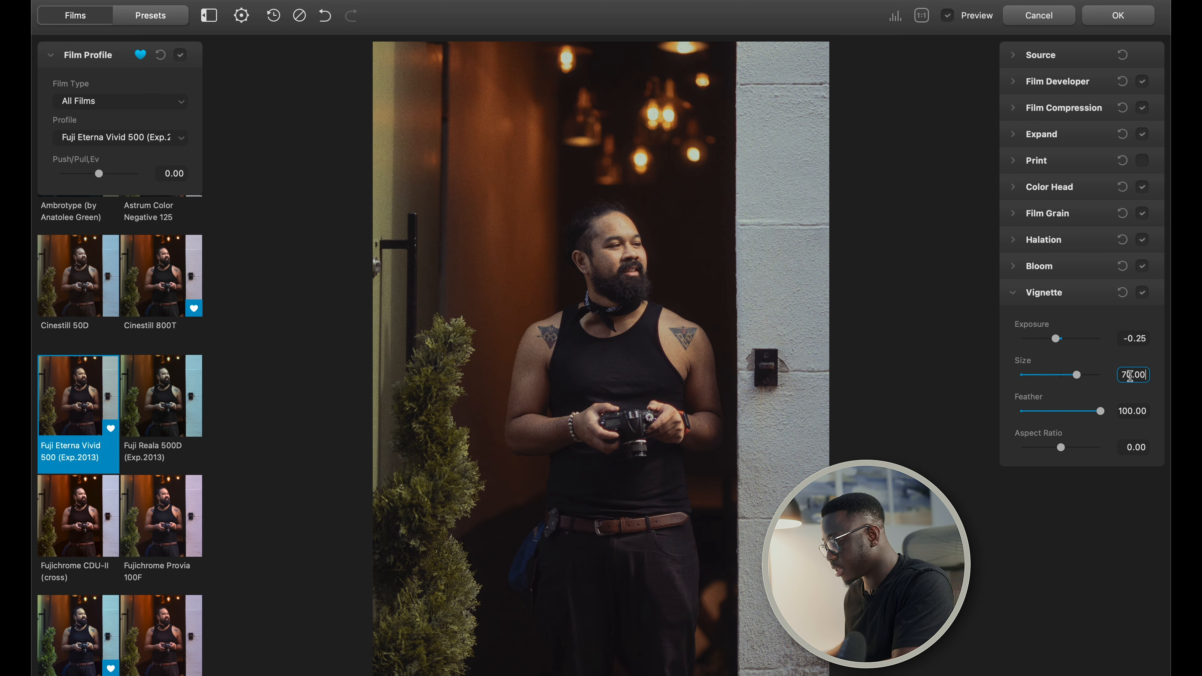
Step: Set the vignette's Exposure to -0.30, comparing the image with and without the vignette
click(1141, 293)
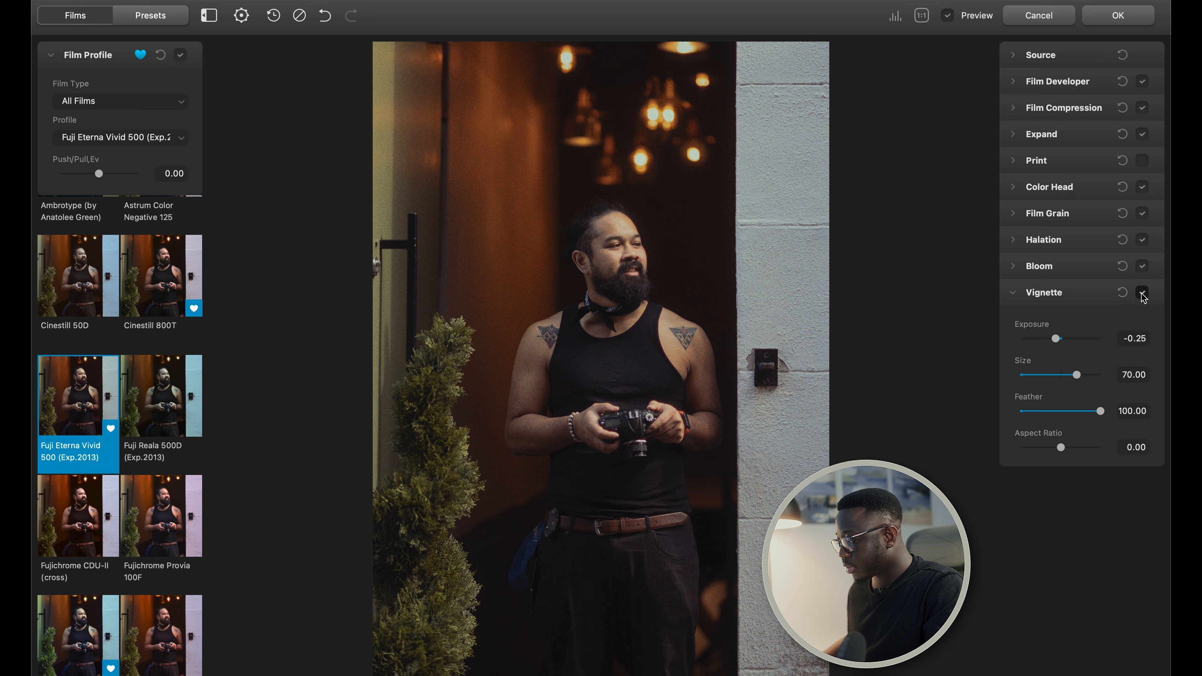
click(1143, 294)
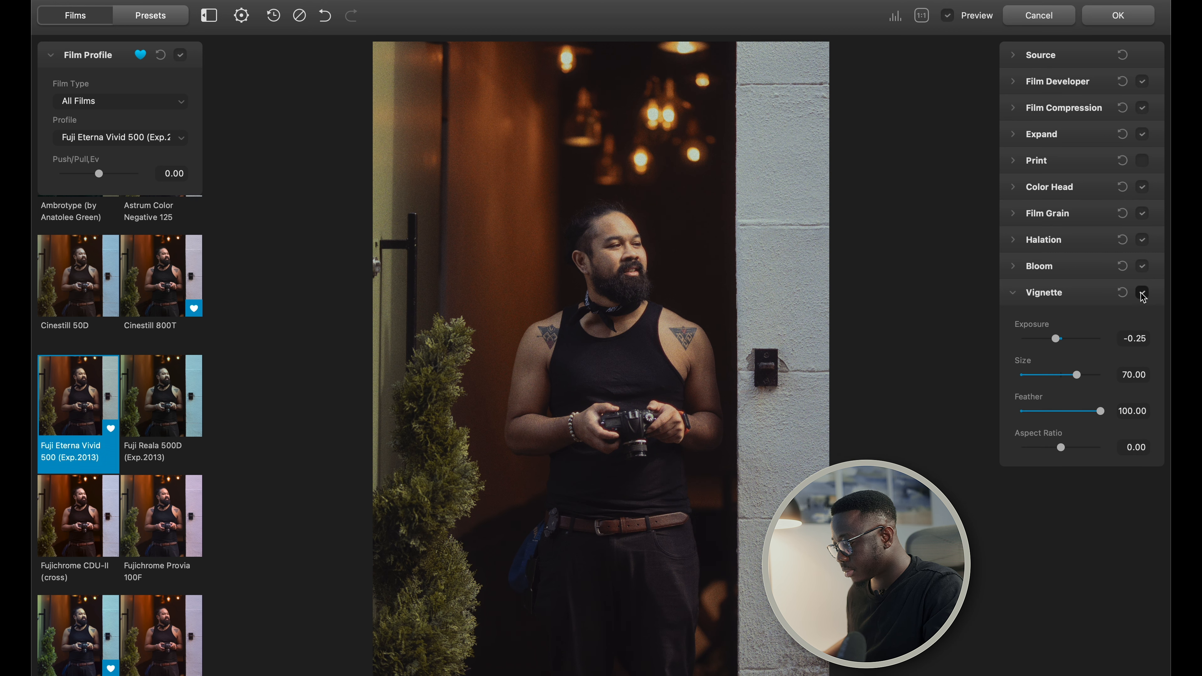
click(1143, 293)
click(1143, 293)
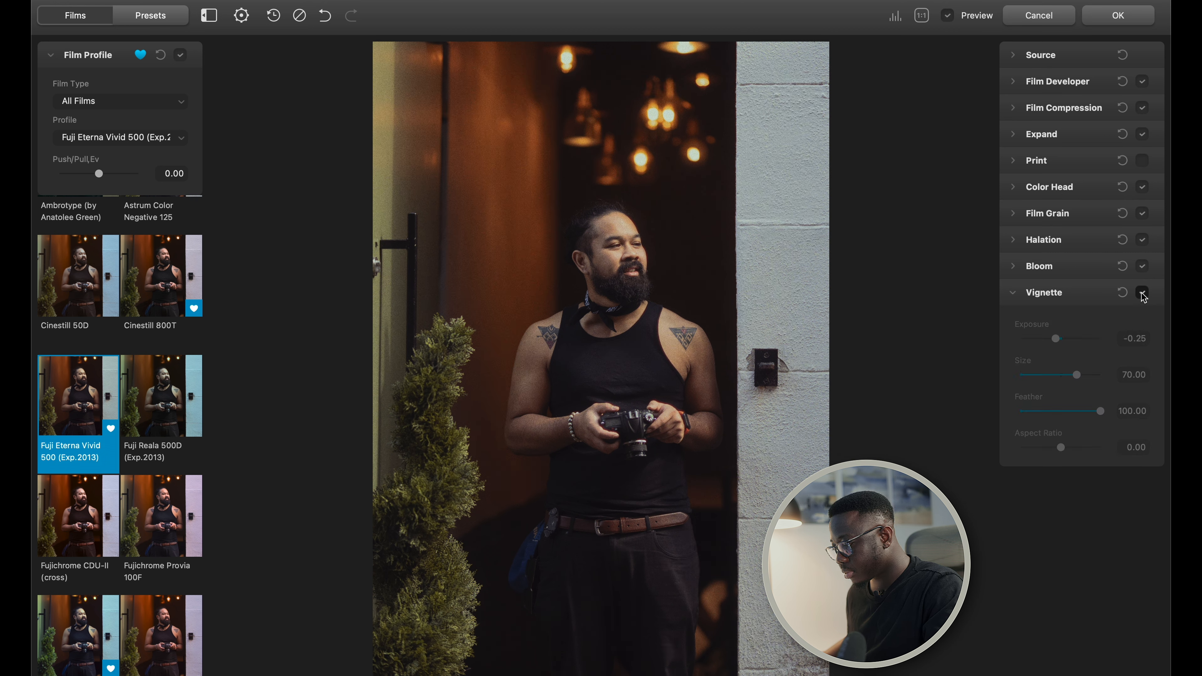
click(1058, 340)
drag(1058, 341, 1055, 343)
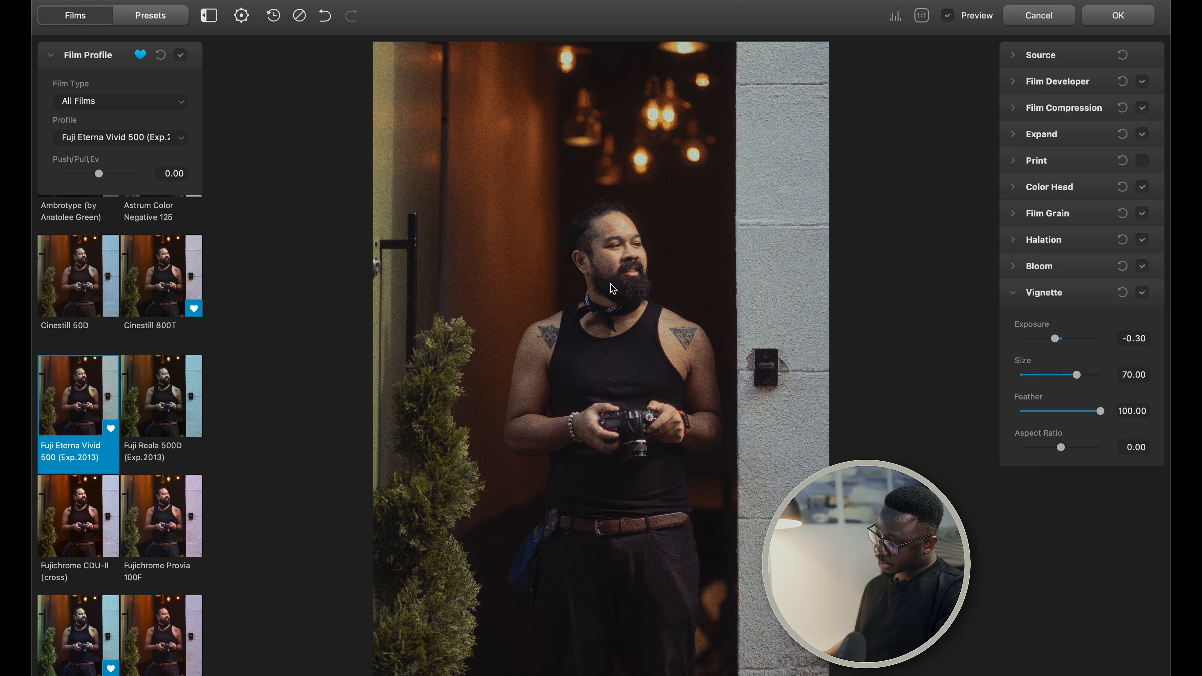
click(1143, 293)
click(1143, 296)
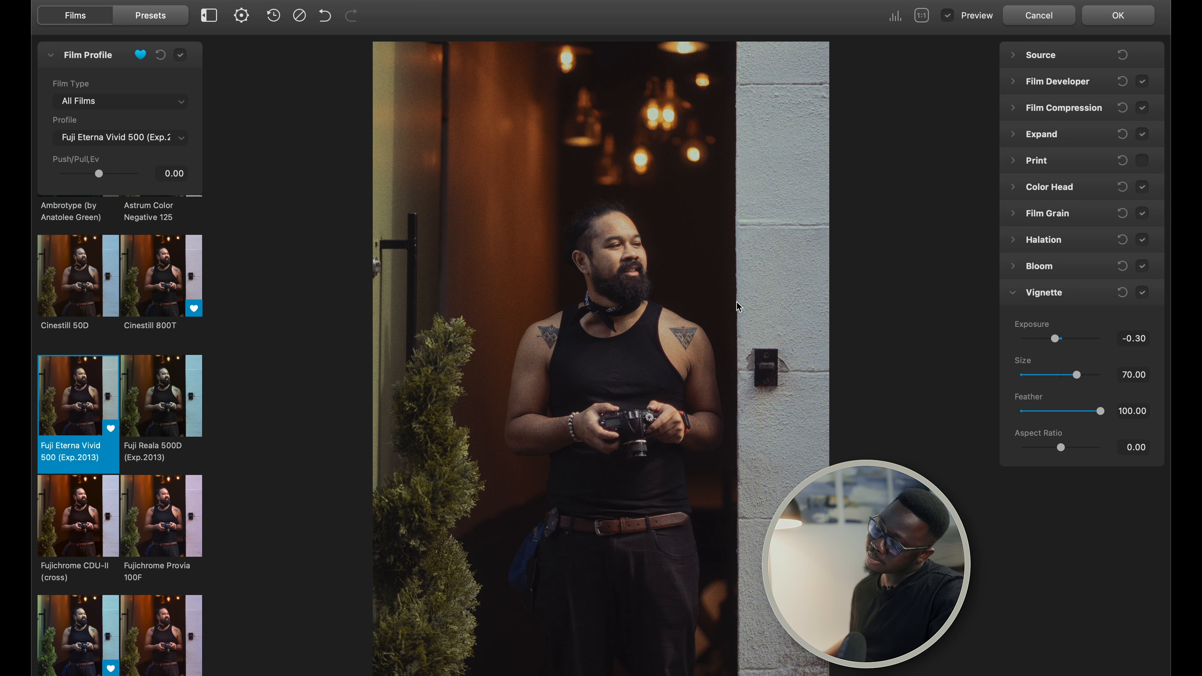
Step: Examine the film effects on the face, shoulders, hands, camera and wall in close-up
double_click(616, 254)
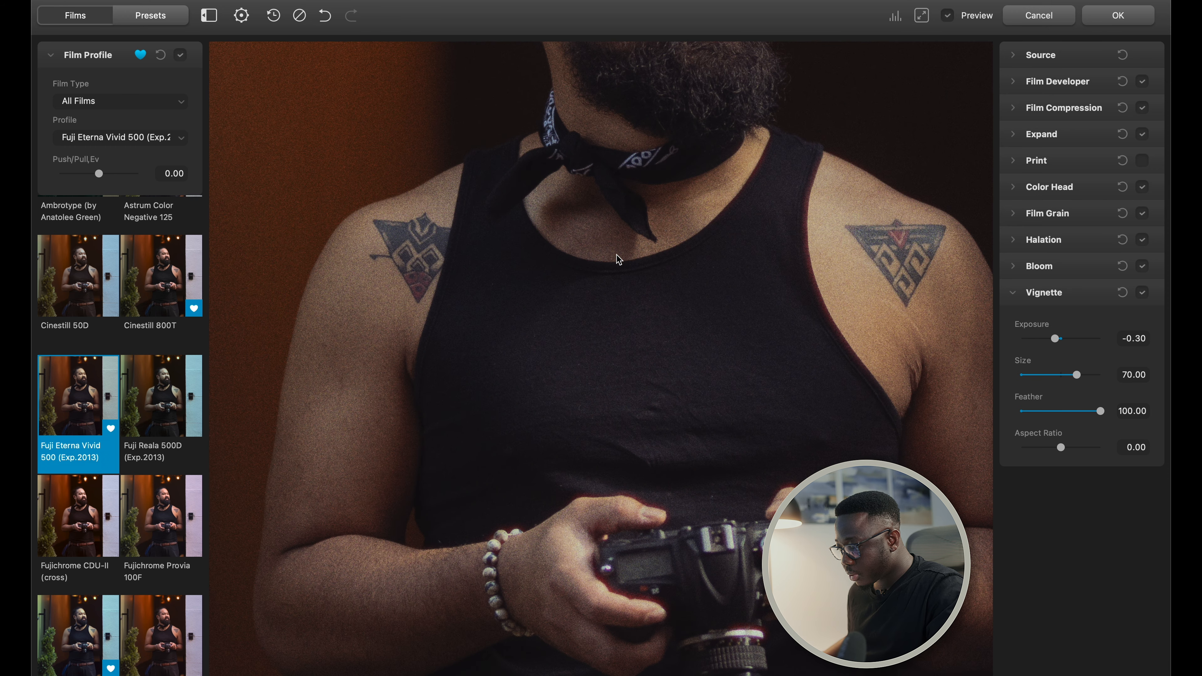
drag(647, 222, 647, 509)
drag(653, 339, 754, 406)
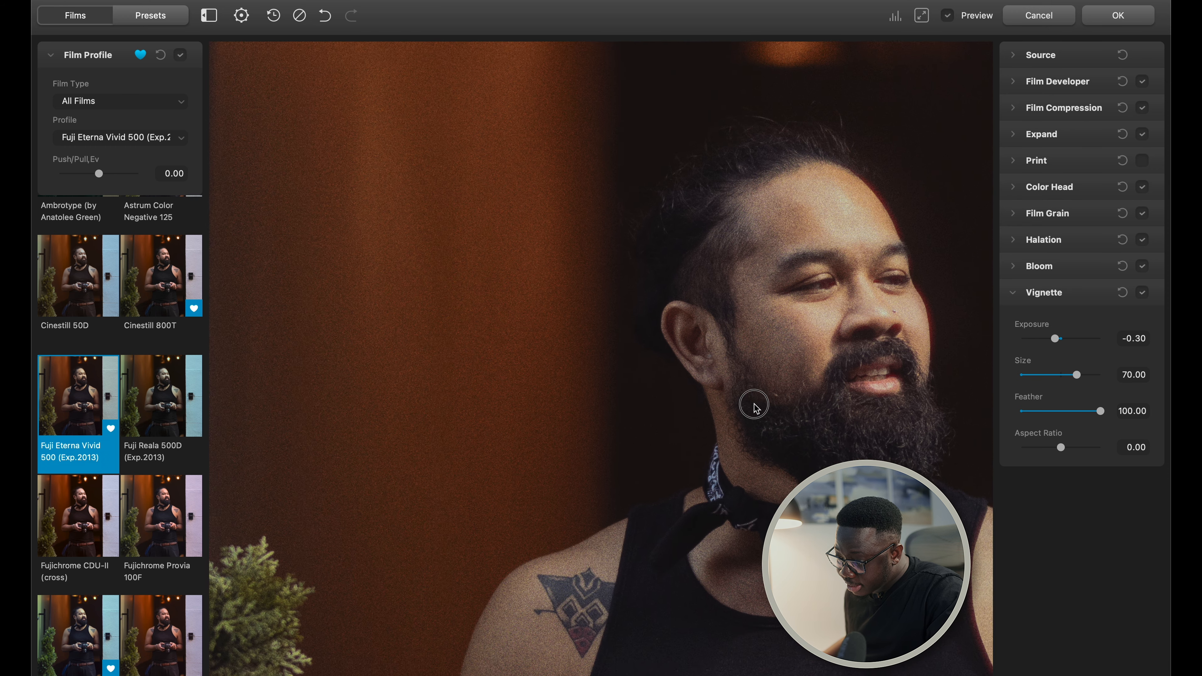
drag(580, 284, 666, 403)
drag(829, 523, 381, 232)
drag(625, 450, 571, 177)
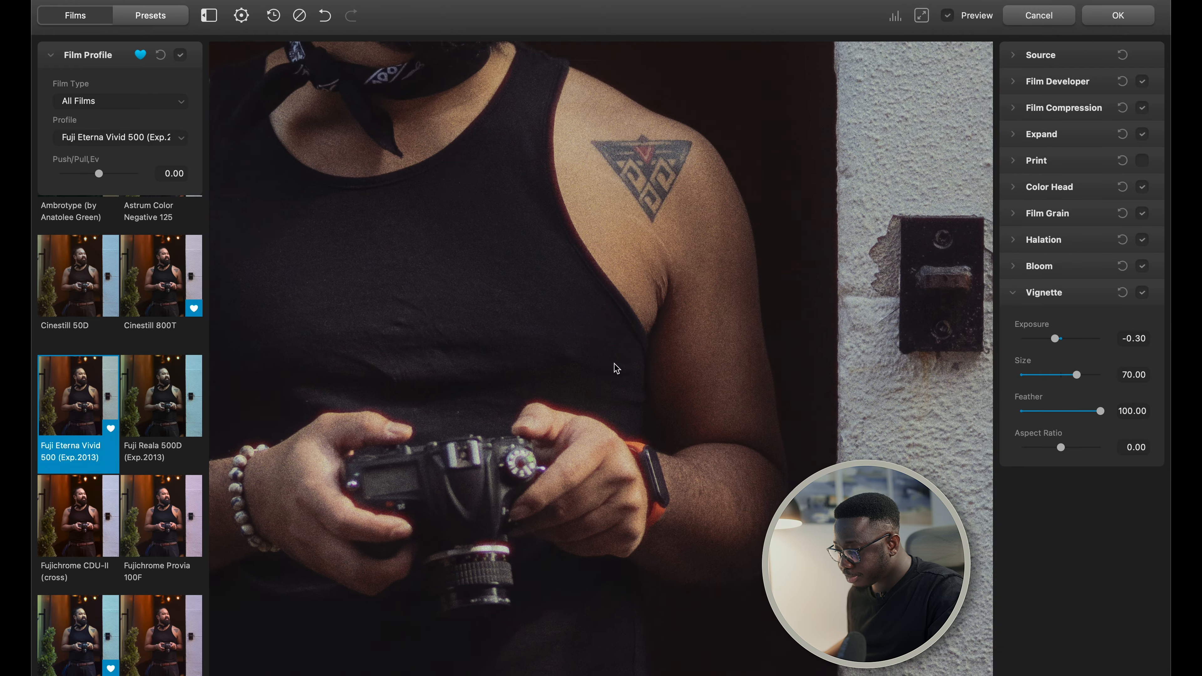
drag(614, 364, 719, 163)
drag(599, 469, 919, 142)
drag(637, 318, 673, 142)
double_click(676, 147)
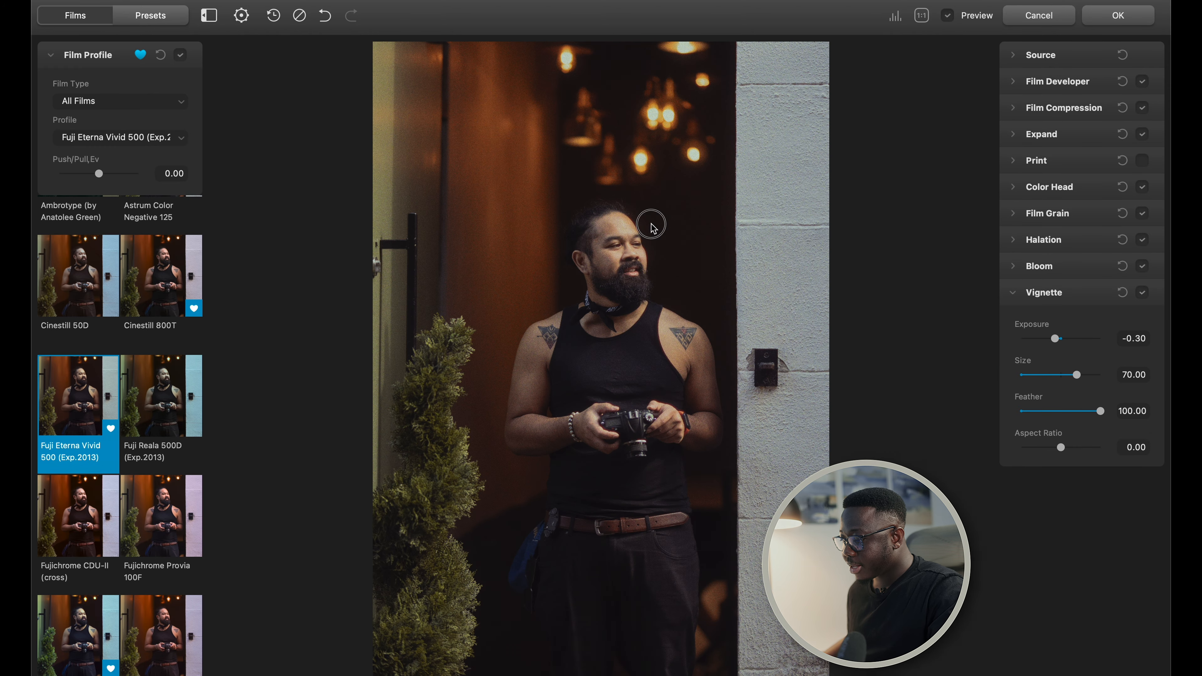
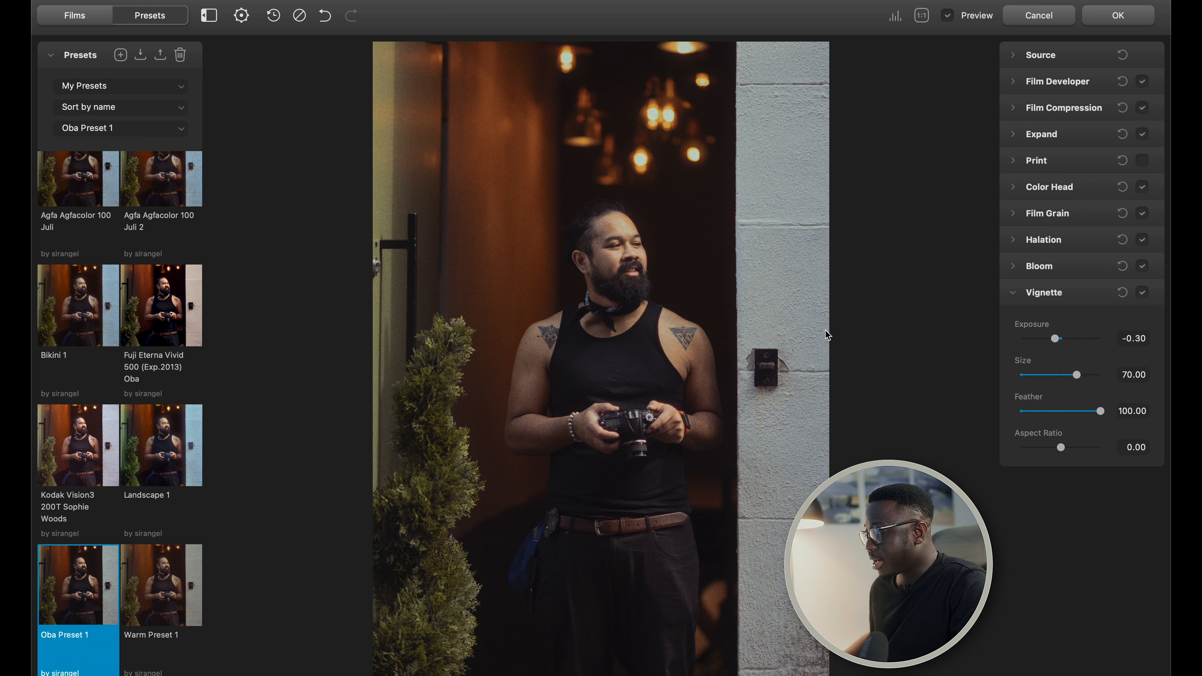
Step: Apply the film look to the portrait and inspect the saved result in close-up in Lightroom Classic
click(650, 281)
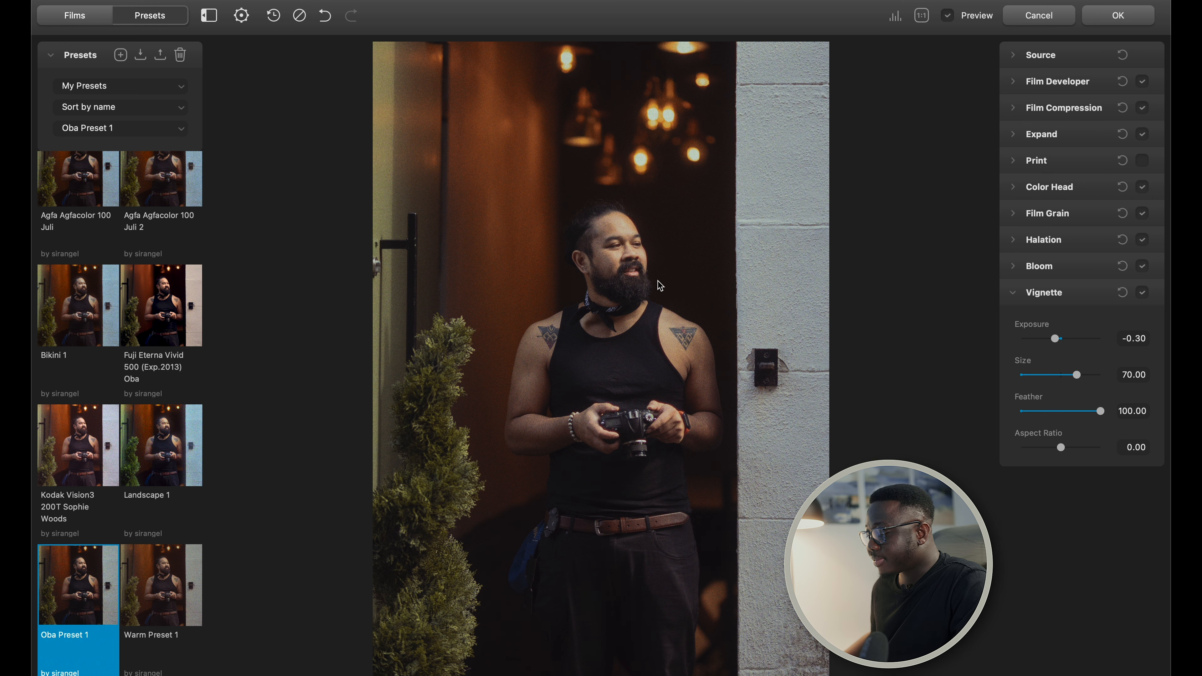
click(1125, 17)
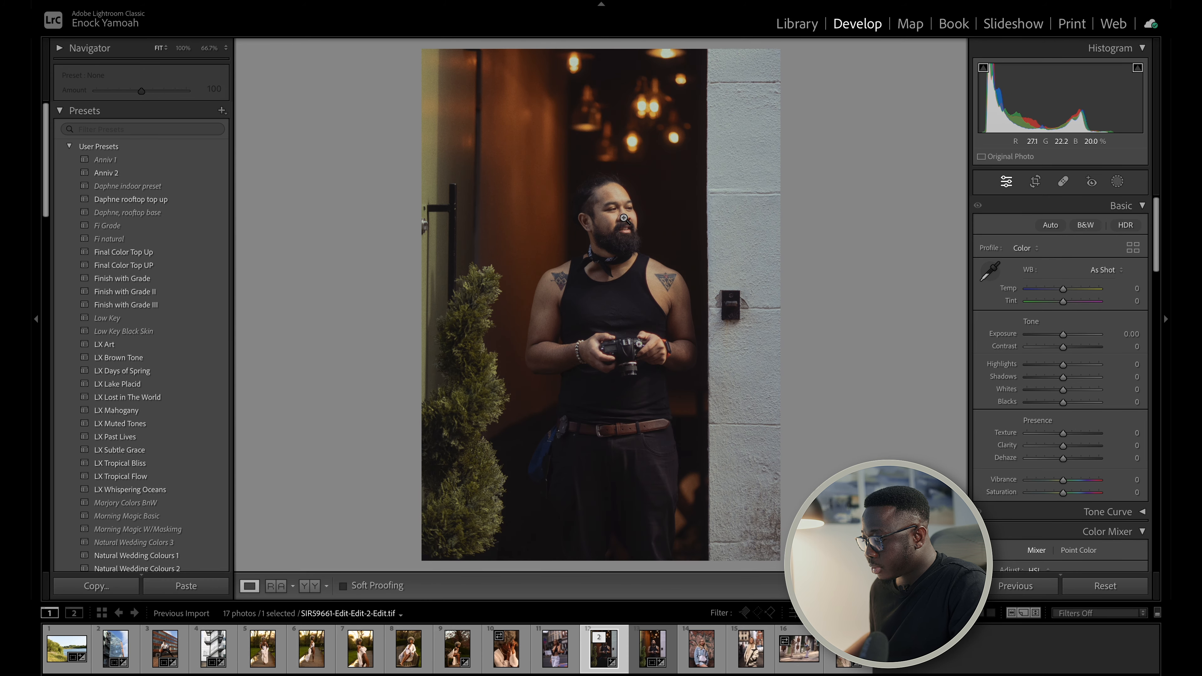
click(620, 212)
drag(609, 332, 684, 137)
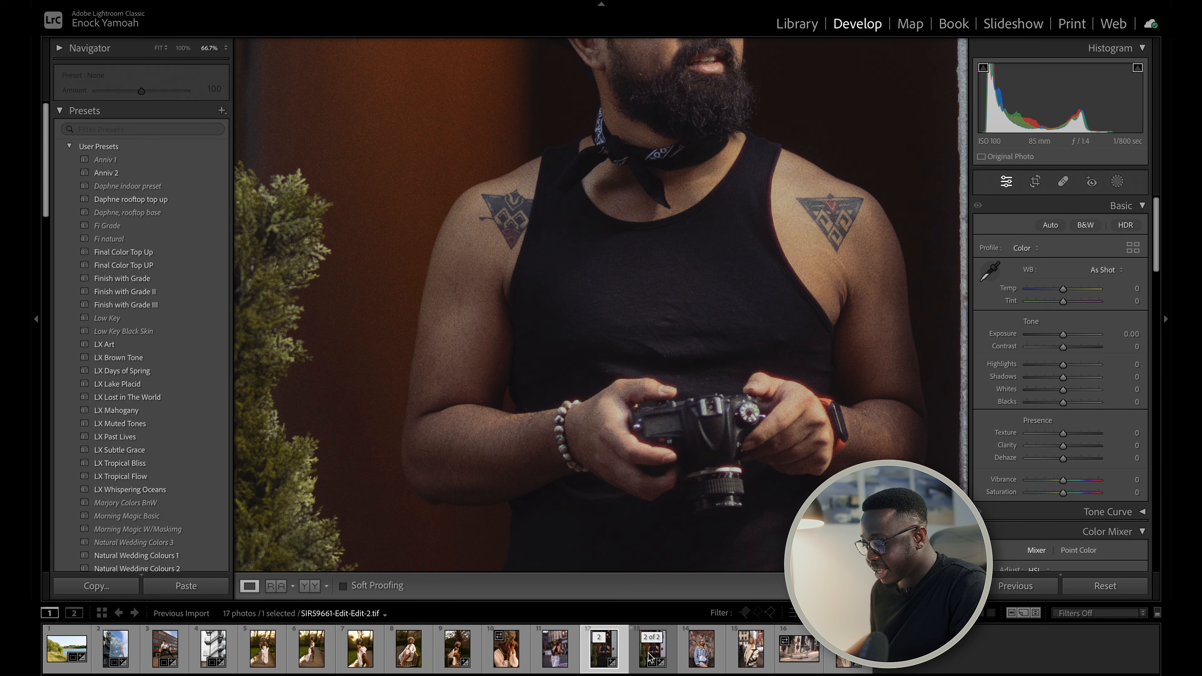
drag(787, 528, 644, 384)
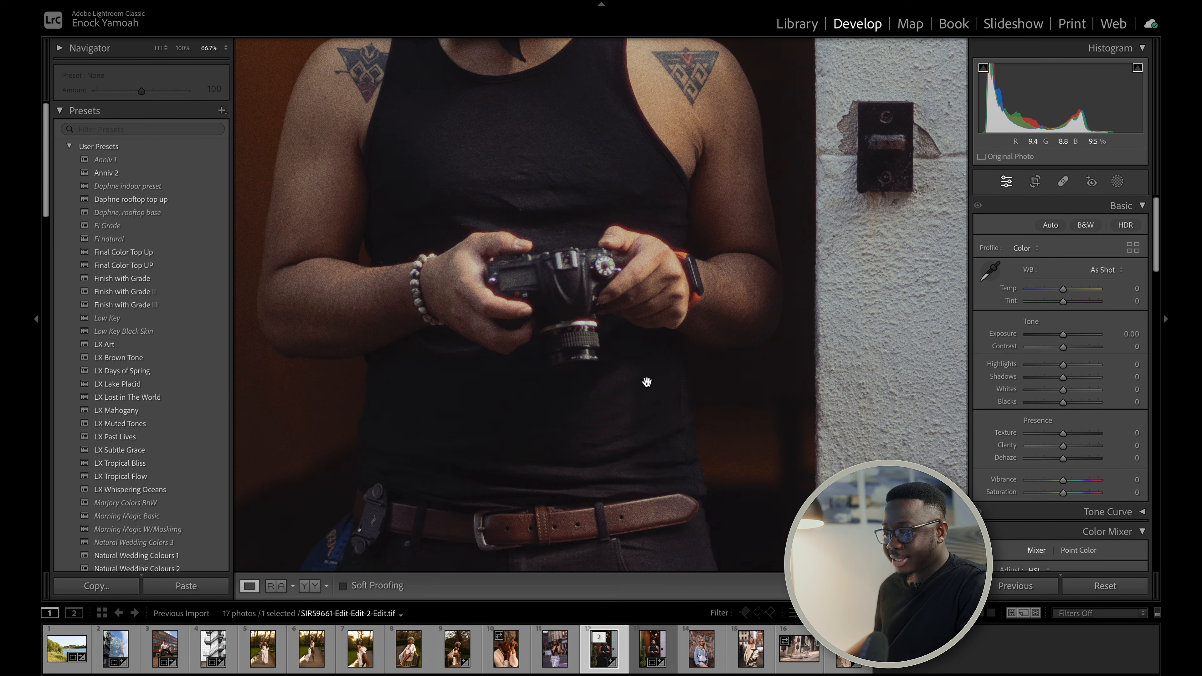
click(637, 378)
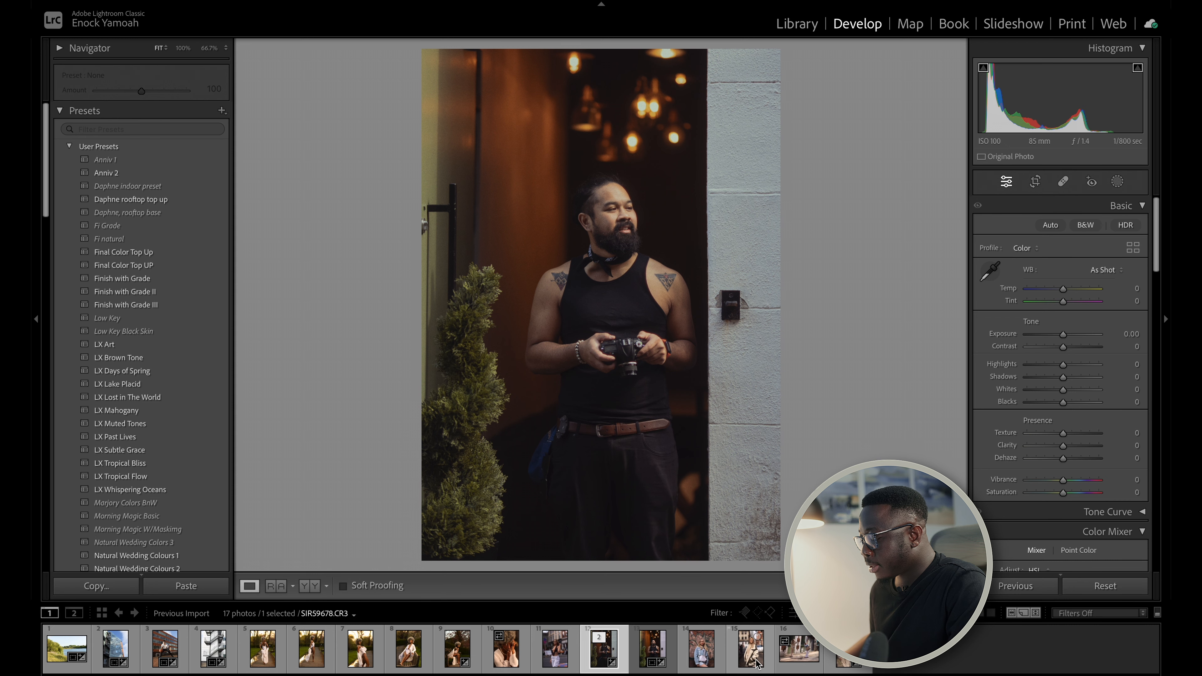
Step: Set Contrast to -10 on the Nike sweatshirt photo SIR59686.CR3 and open it in the Dehancer Lightroom Plugin
click(847, 647)
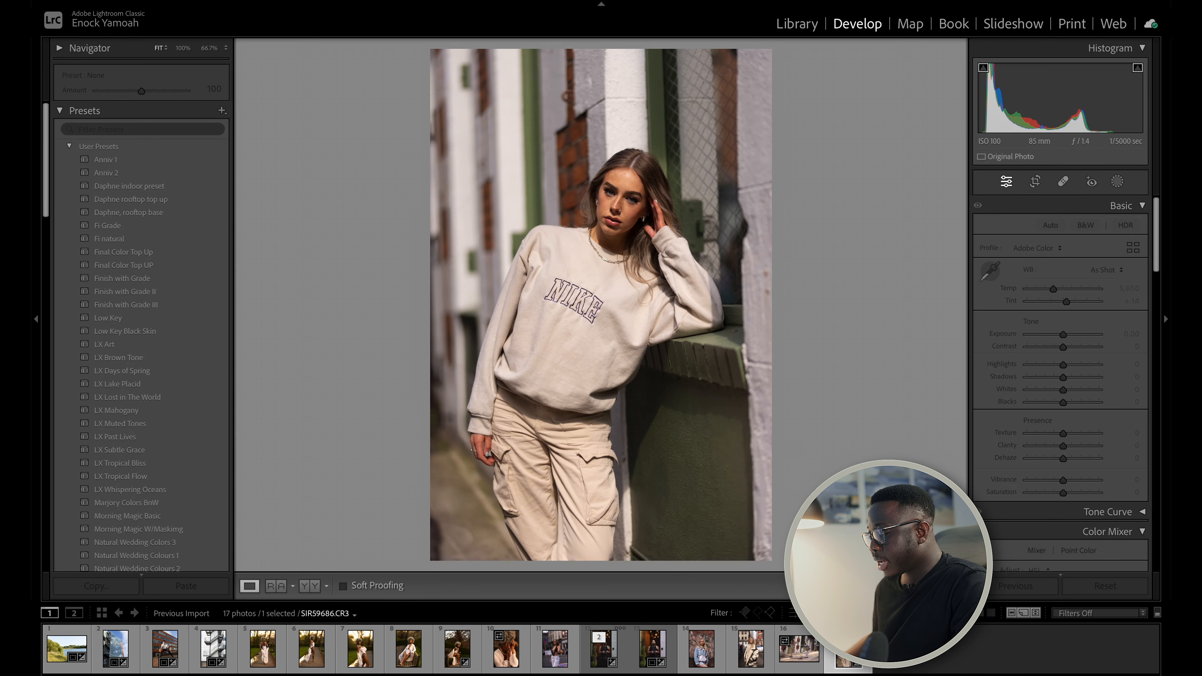
drag(1057, 351, 1057, 352)
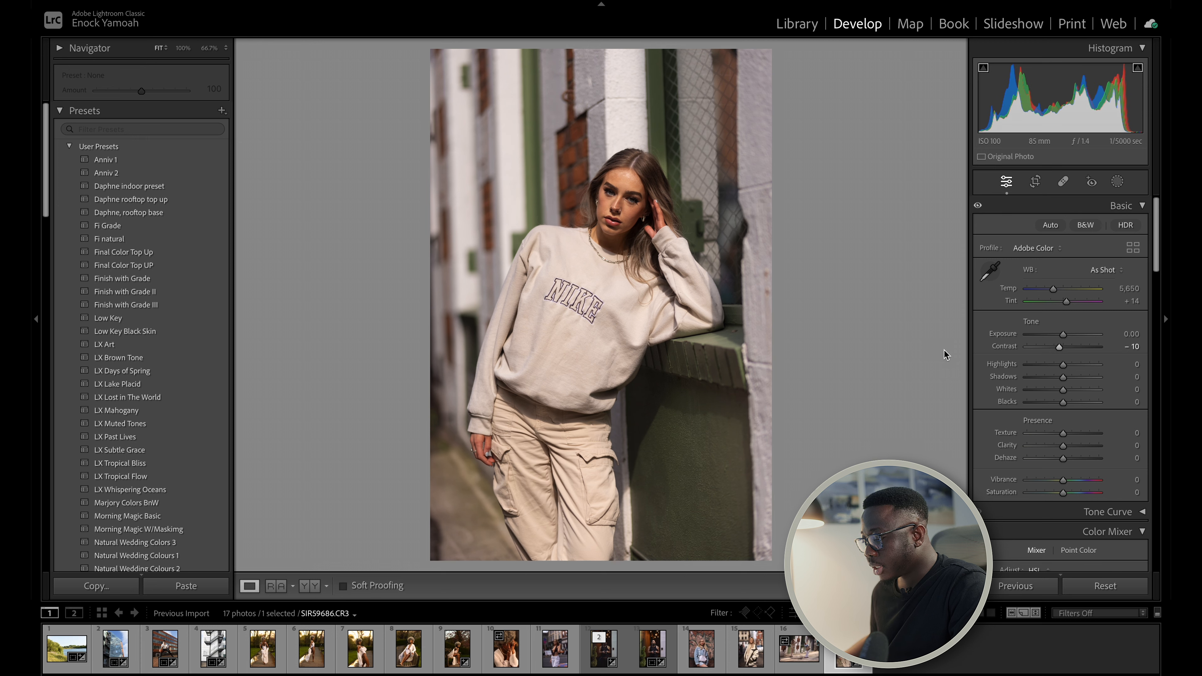
right_click(618, 256)
mouse_move(681, 381)
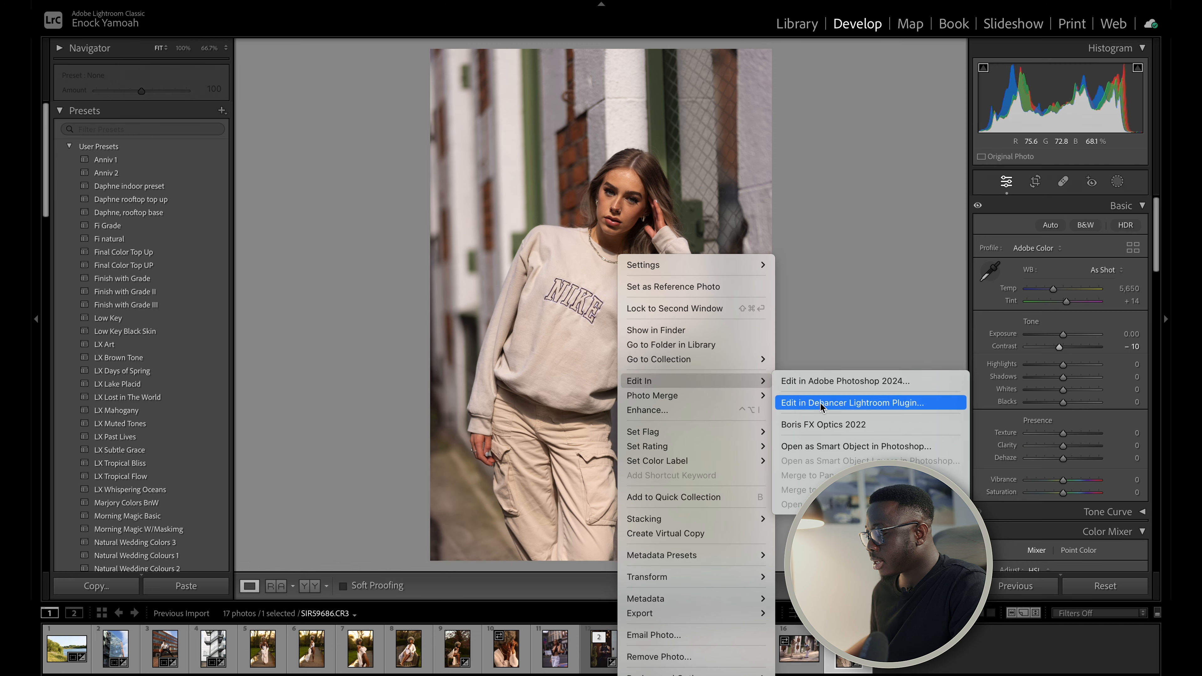
click(821, 404)
click(711, 291)
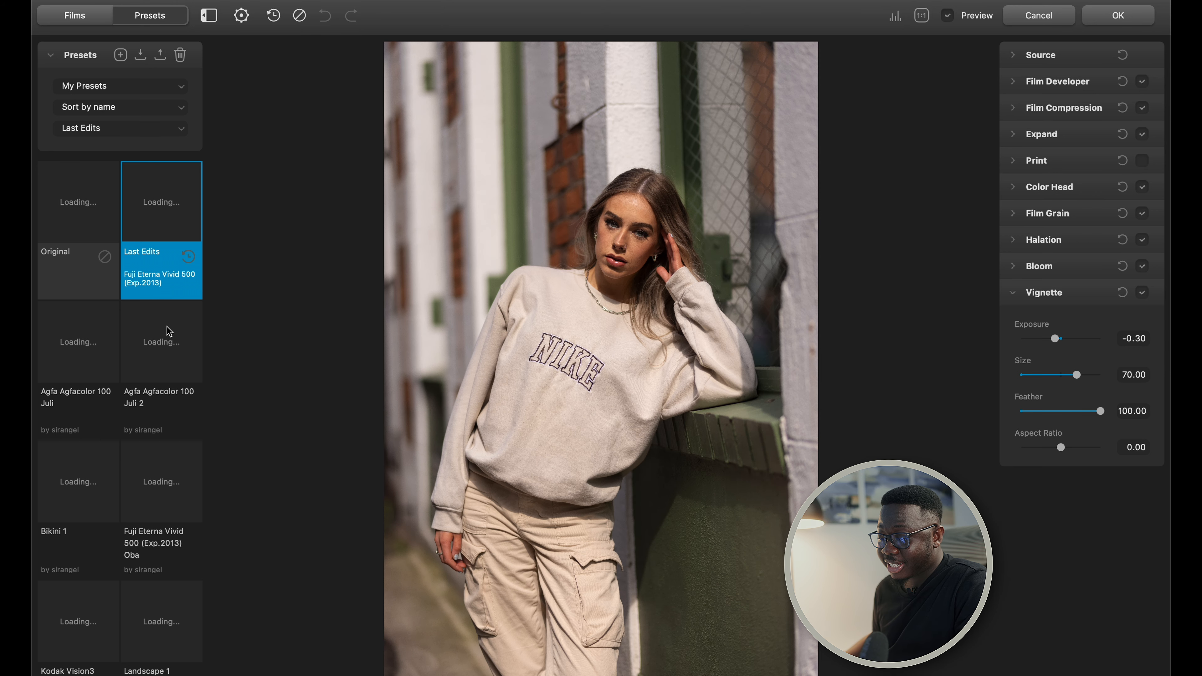
Step: Apply Oba Preset 1 to the sweatshirt portrait and examine the face and hair in close-up
scroll(174, 344, down, 5)
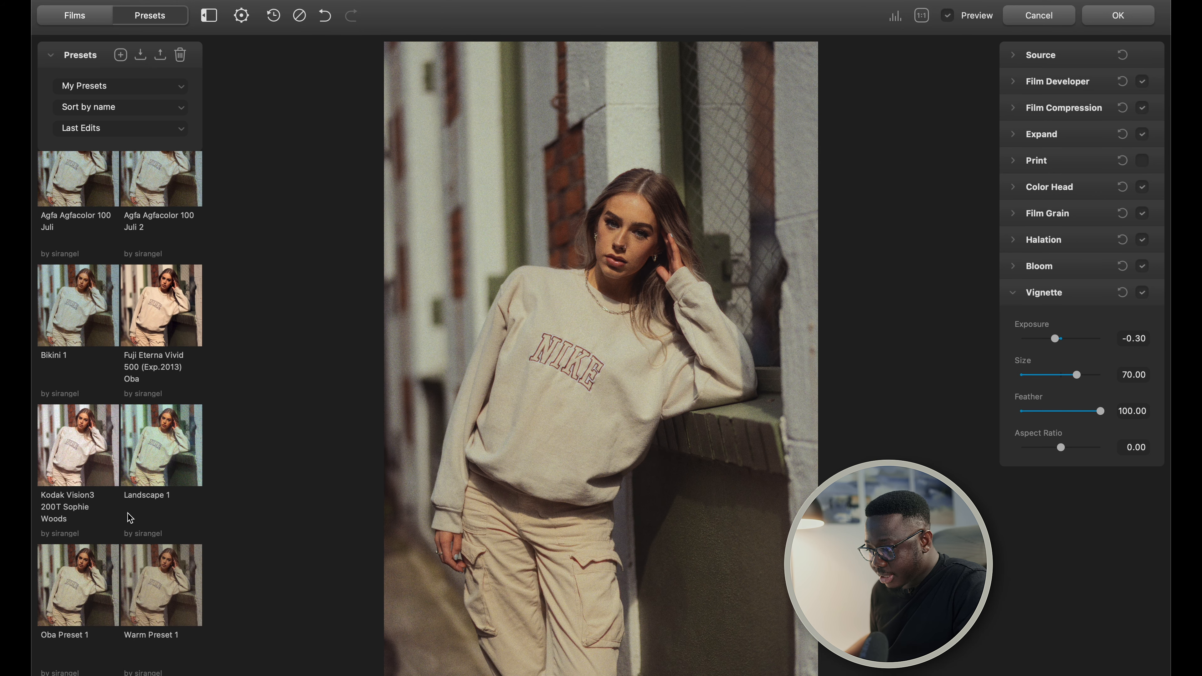
click(77, 587)
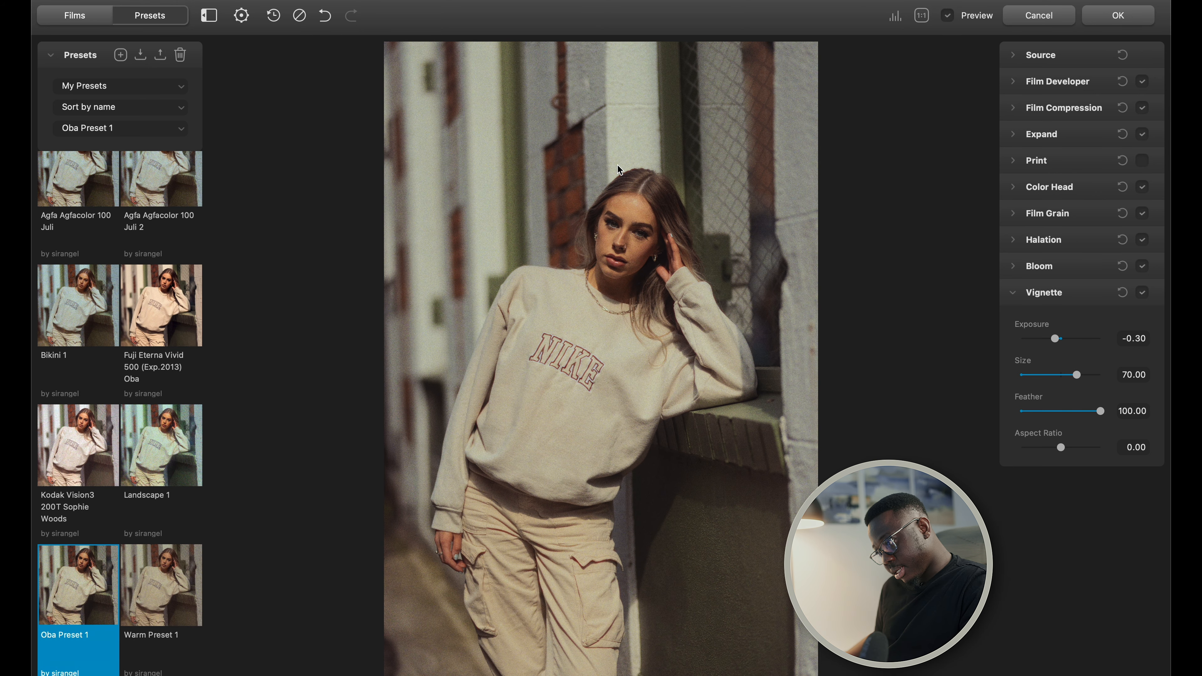
click(651, 221)
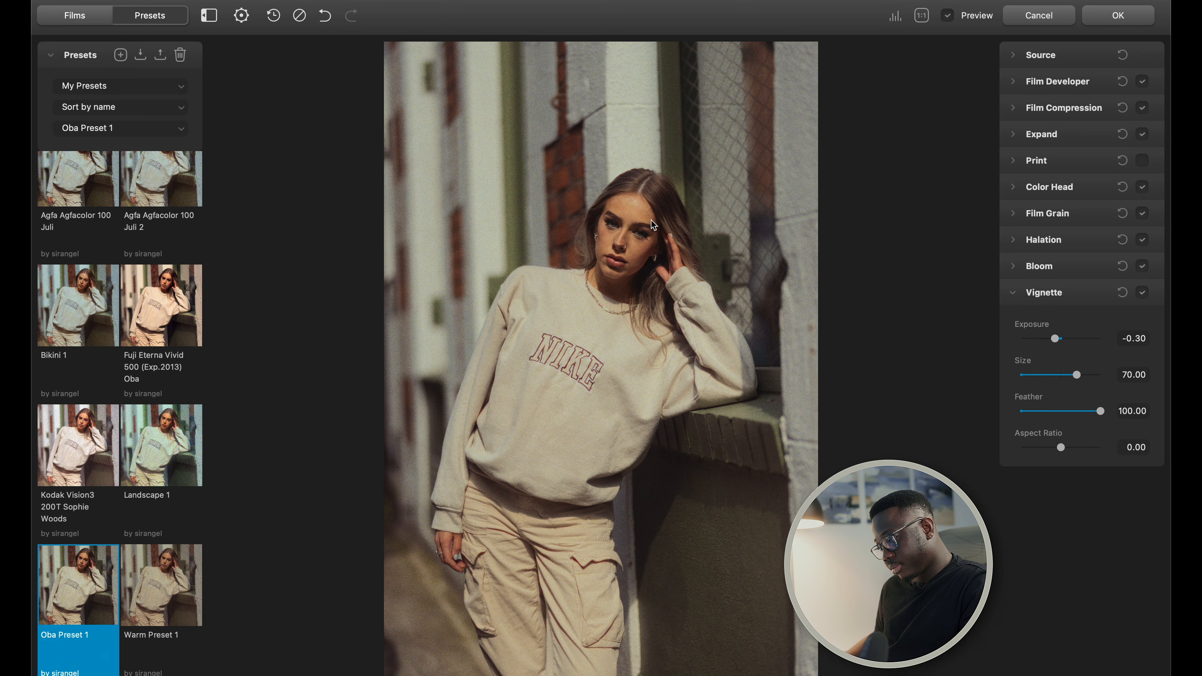
double_click(639, 236)
drag(659, 129, 603, 388)
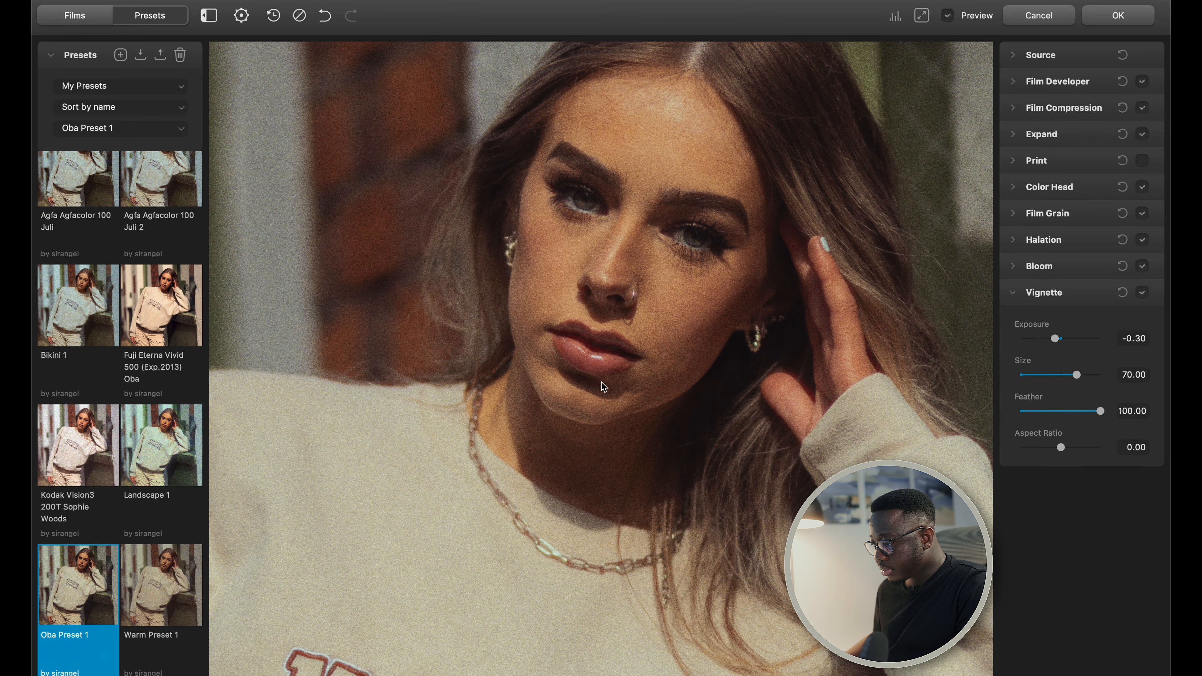
drag(602, 270, 573, 330)
drag(635, 250, 593, 303)
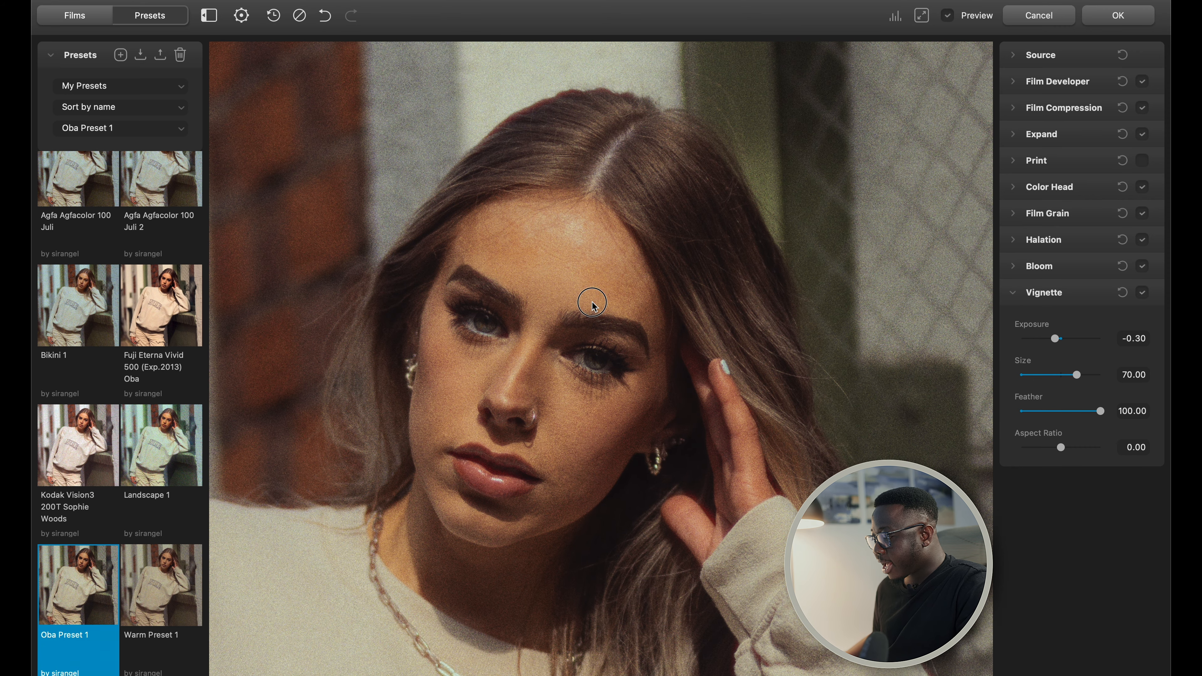
Step: Using the mask view, set Halation's Local Diffusion to 28.96 and Global Diffusion to 20.85, check the face in close-up and collapse the settings
click(1074, 240)
click(1144, 269)
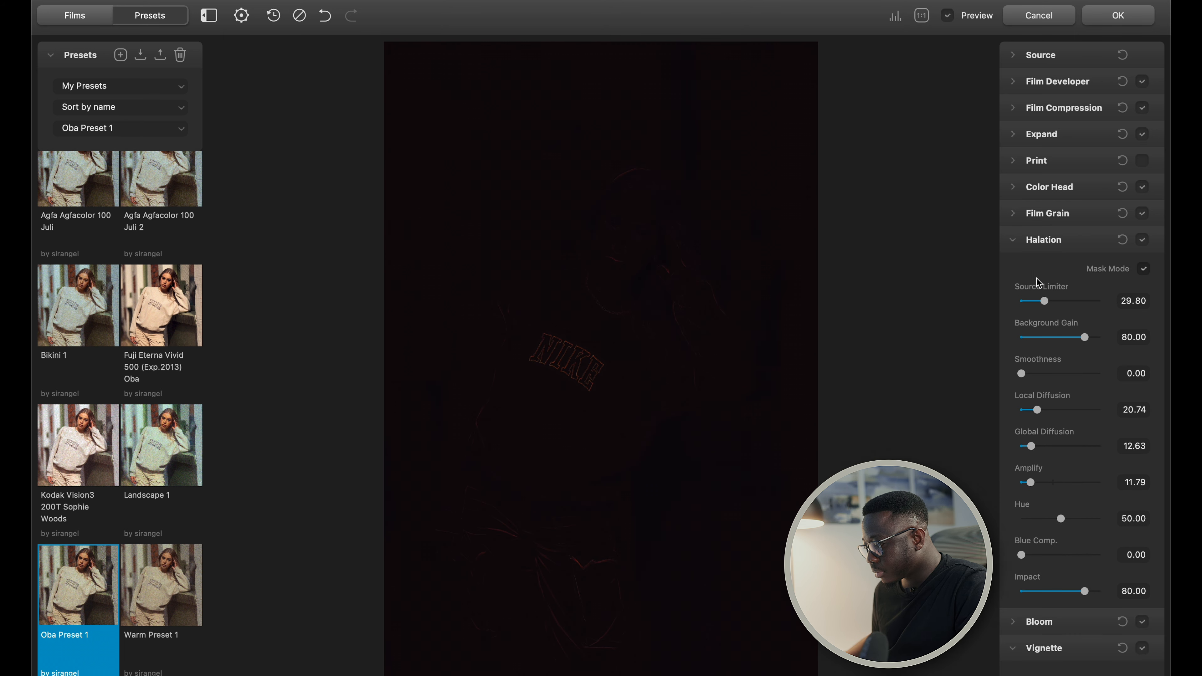
drag(1036, 409, 1037, 449)
click(1143, 268)
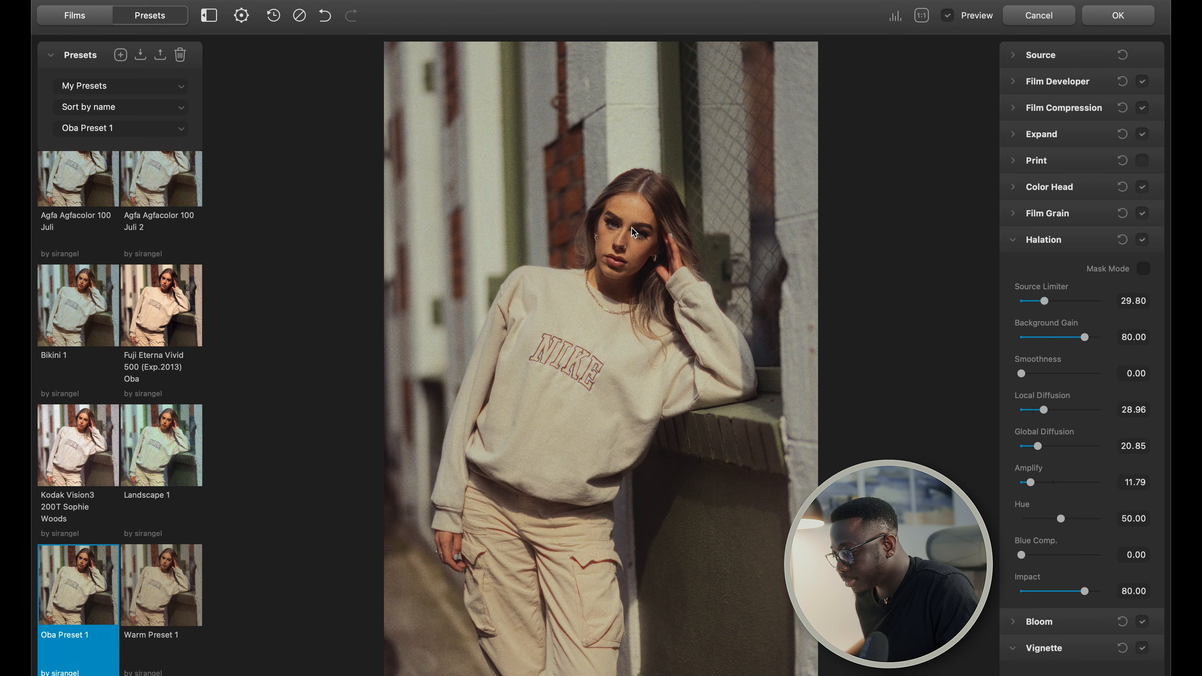
click(632, 228)
drag(641, 189, 624, 505)
mouse_move(657, 269)
mouse_down()
mouse_move(655, 314)
mouse_move(657, 280)
mouse_up()
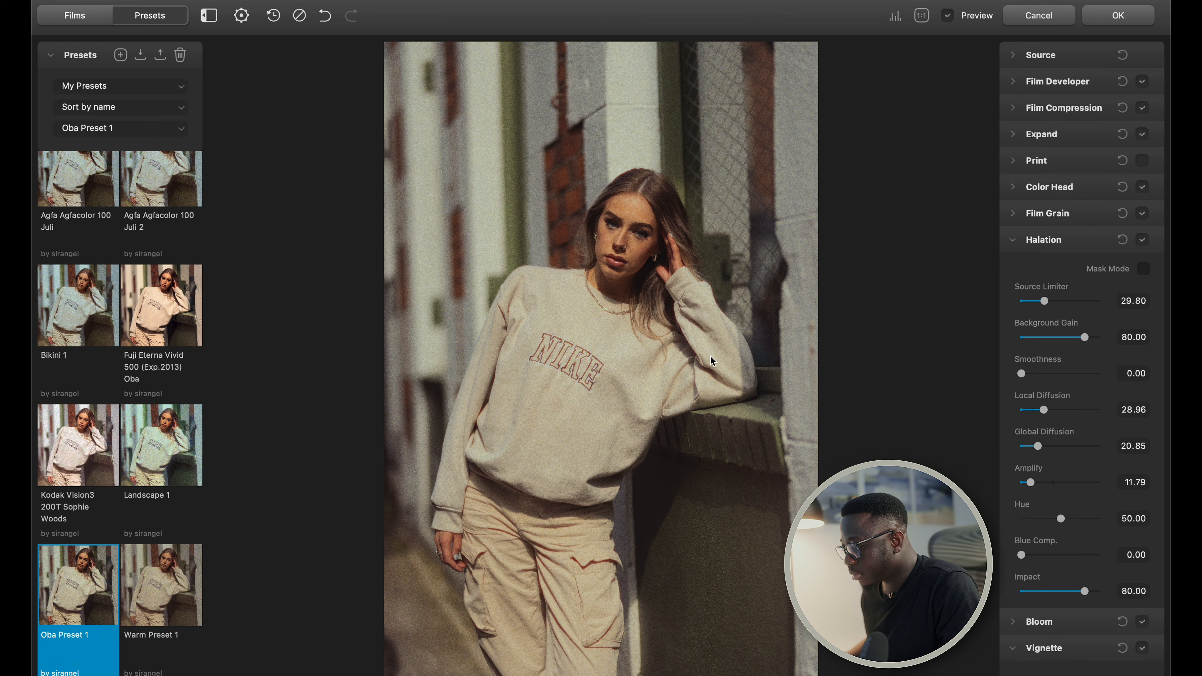
click(1090, 242)
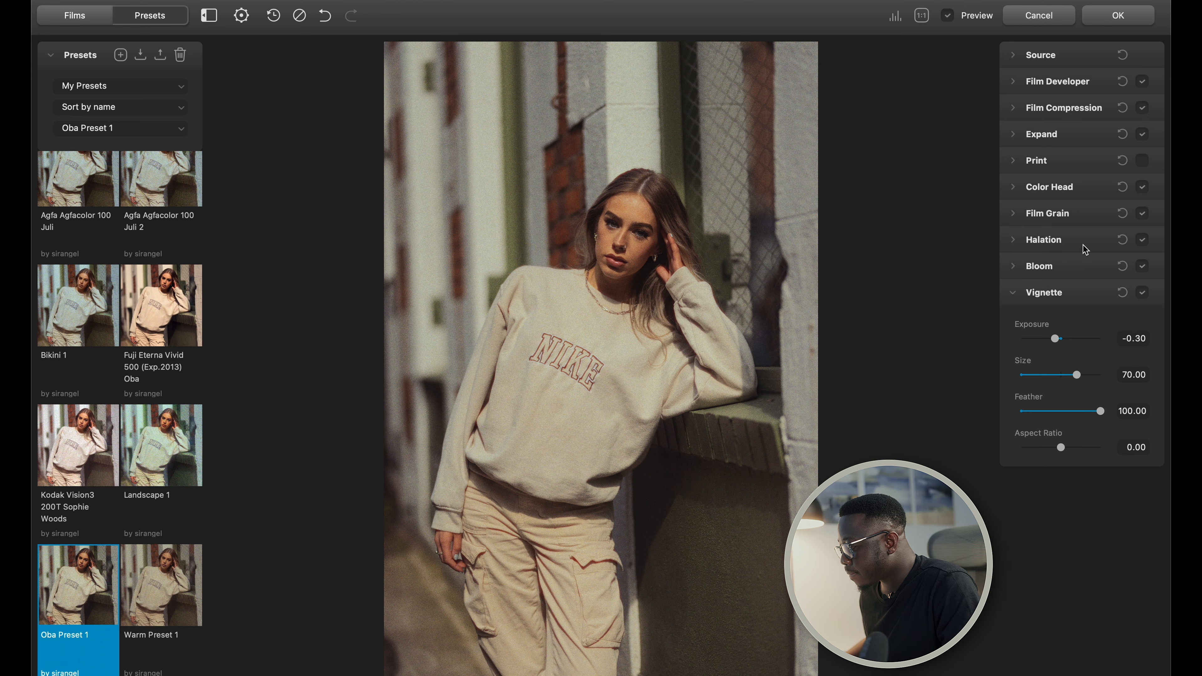
Step: Using the mask view, set Bloom's Amplify to 41.18, check the face in close-up and apply the look to the sweatshirt portrait
click(1068, 271)
click(1144, 295)
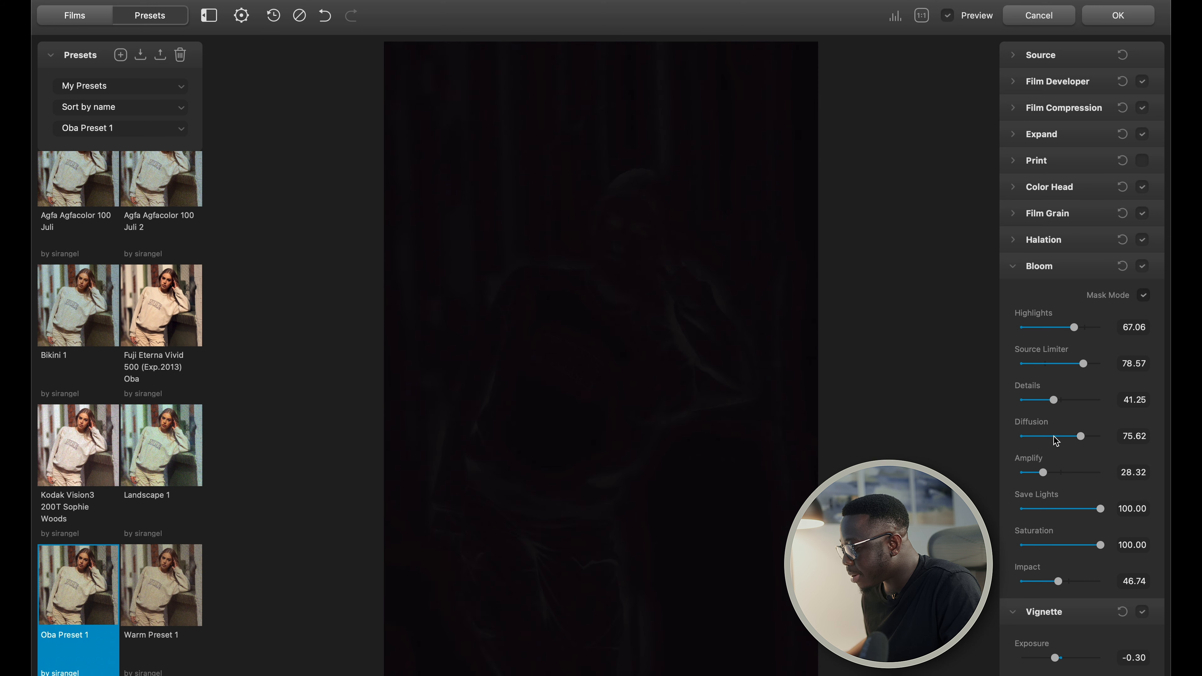
drag(1044, 473, 1054, 472)
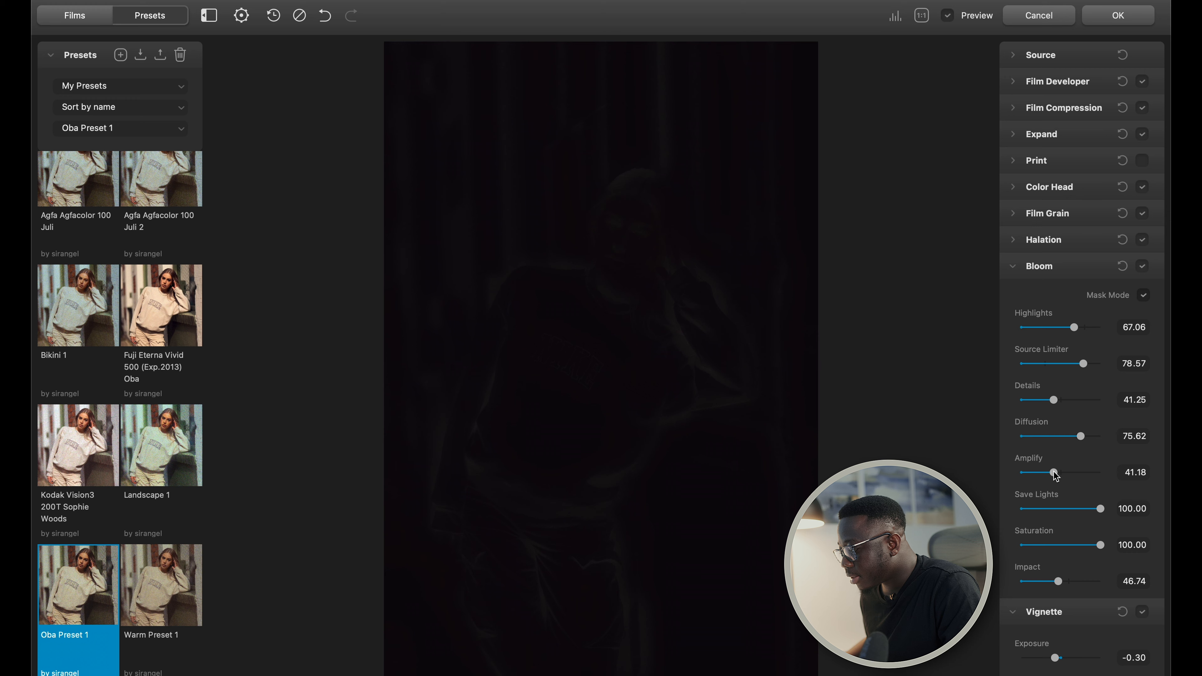
click(1144, 296)
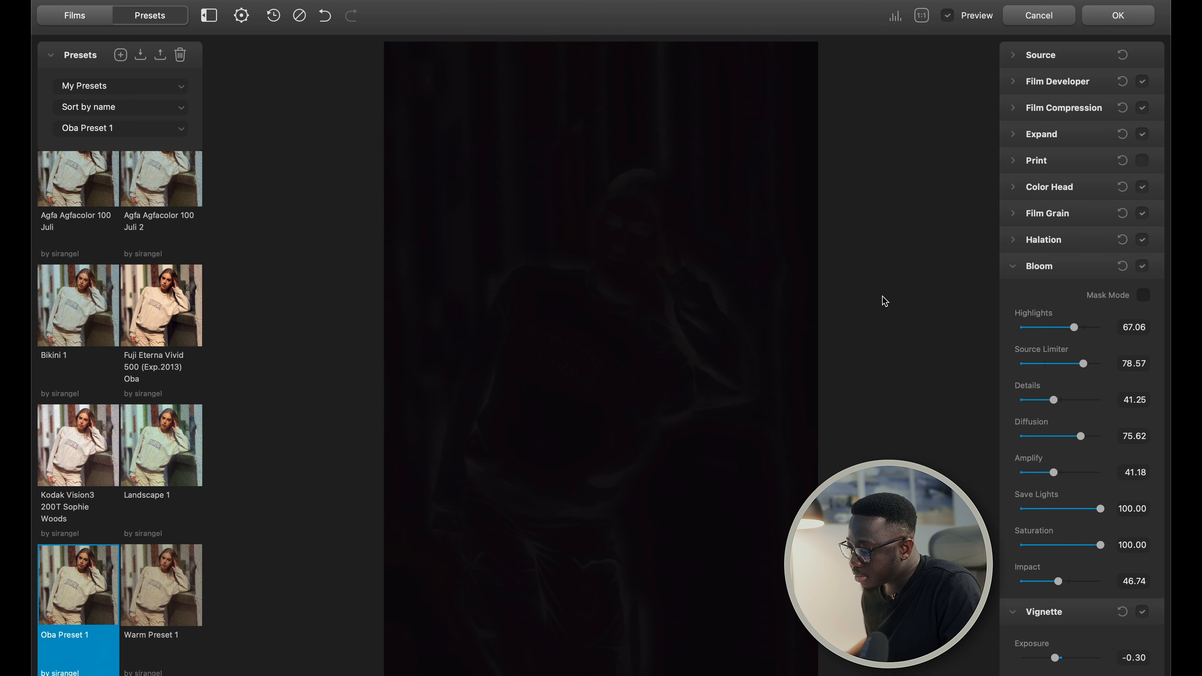
click(659, 242)
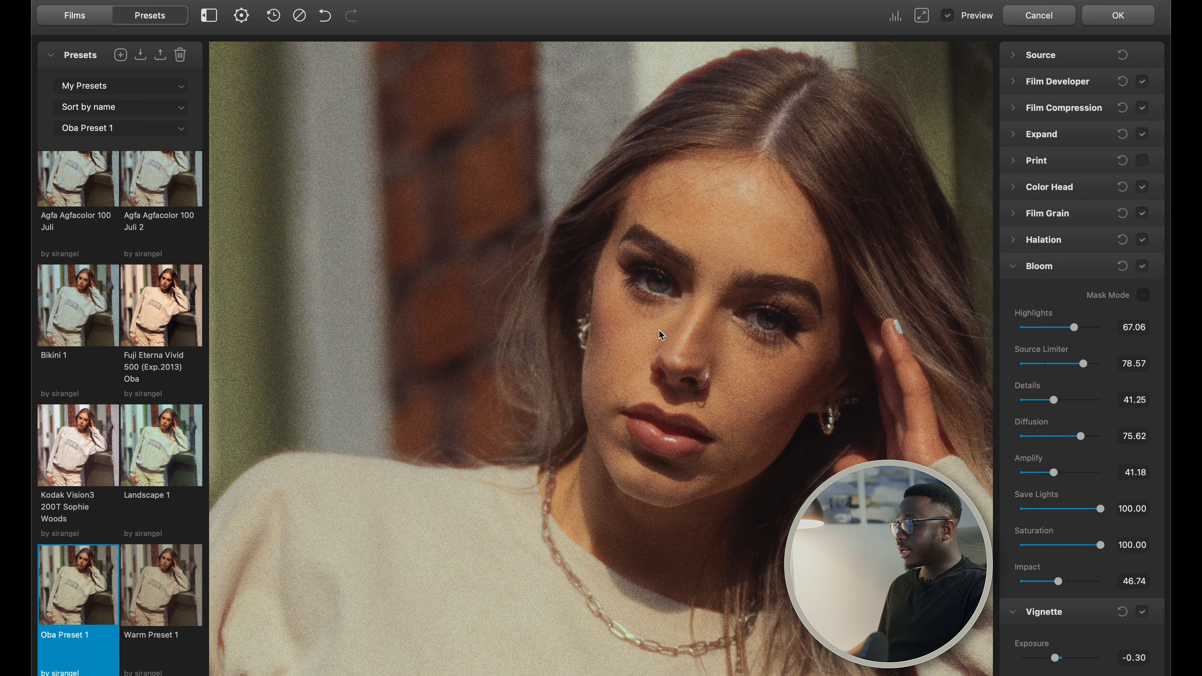
click(662, 329)
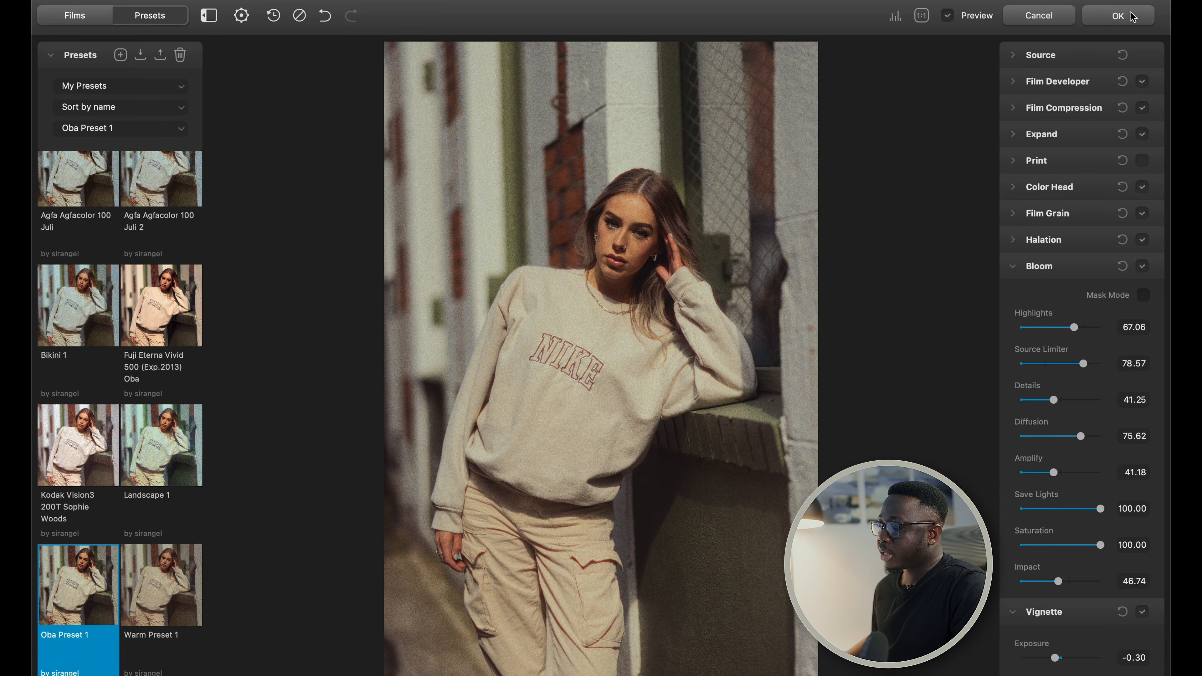
click(1115, 18)
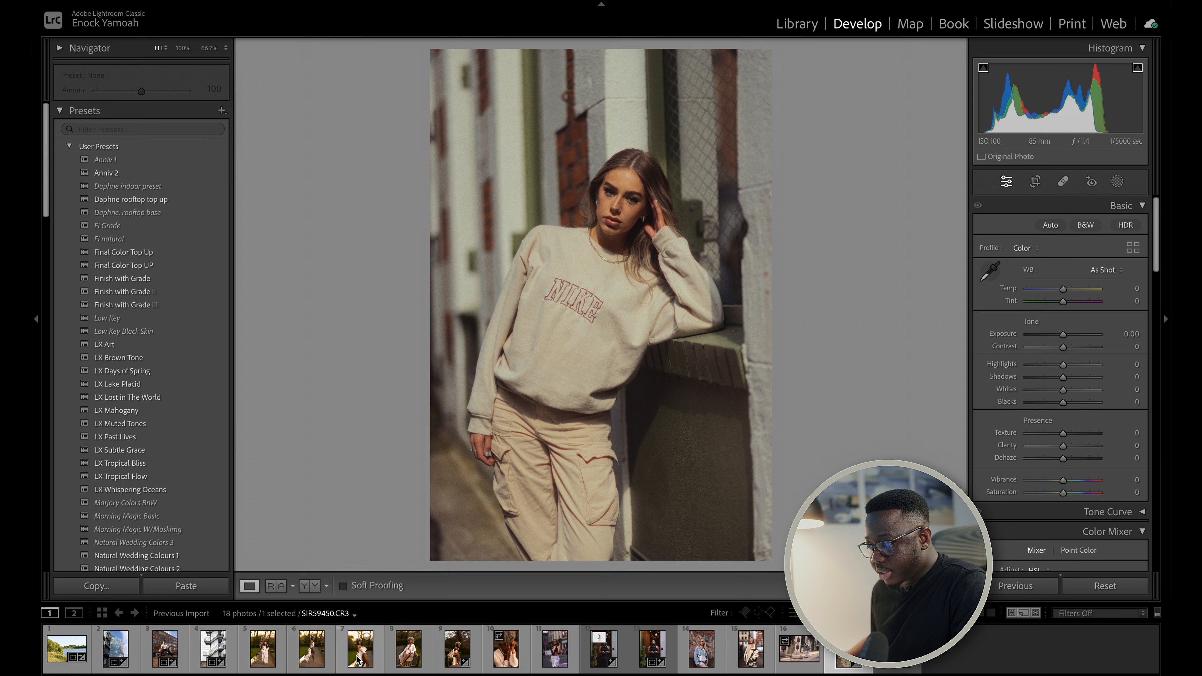
Step: On the park portrait SIR59431.CR3, set Exposure to +0.20, Contrast to -10 and Highlights to -41 in Lightroom Classic
click(318, 657)
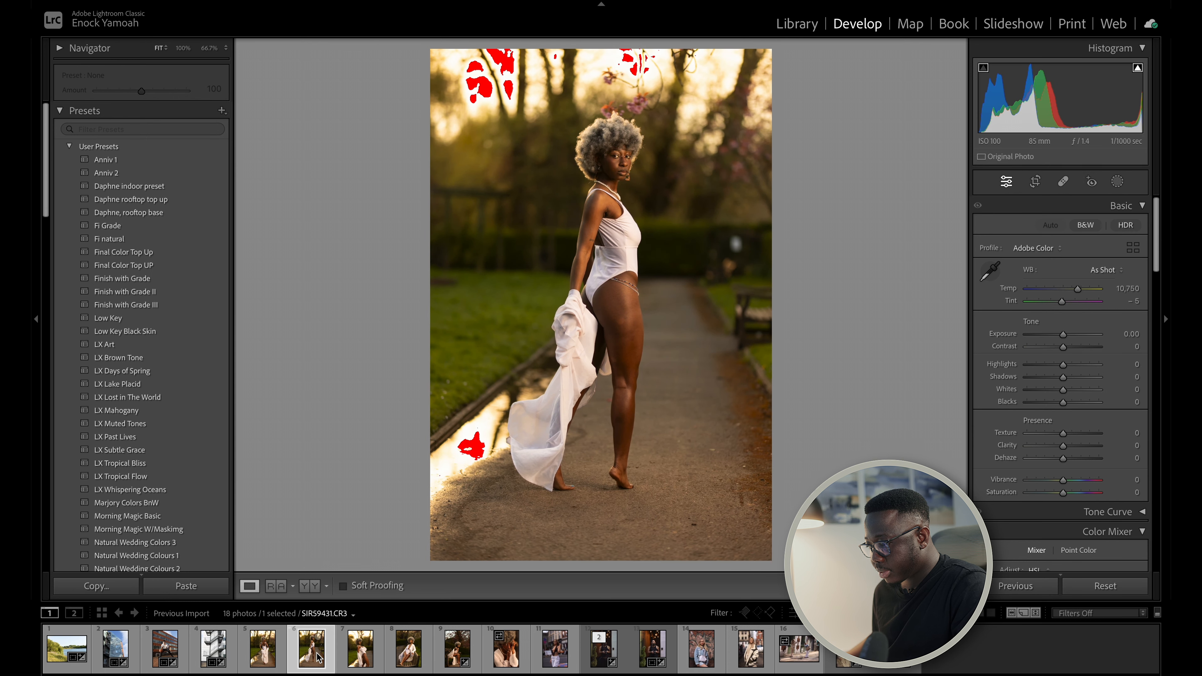
click(1064, 348)
drag(1064, 347, 1048, 367)
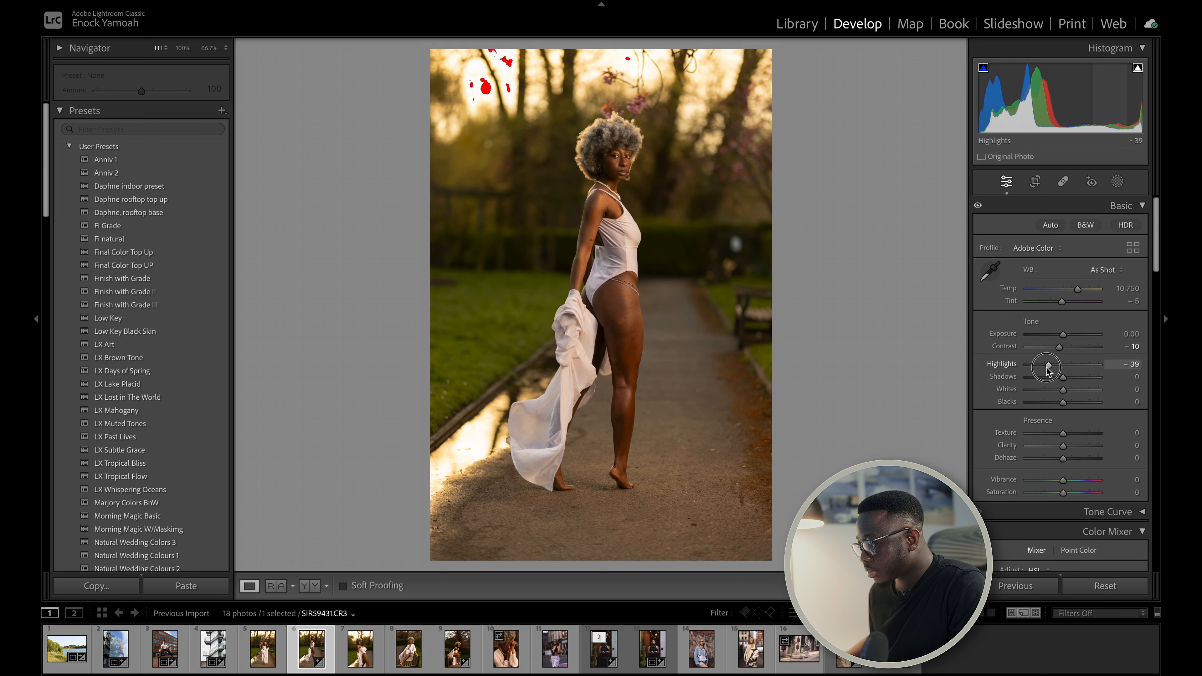
click(1065, 336)
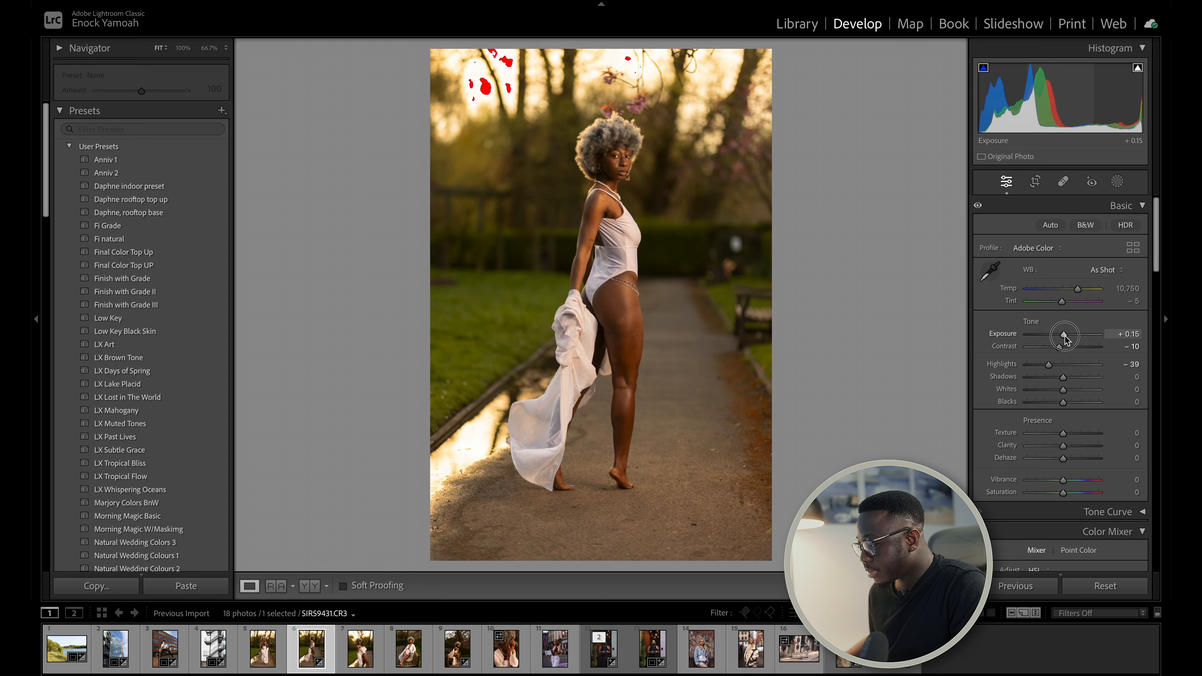
drag(1066, 336, 1048, 367)
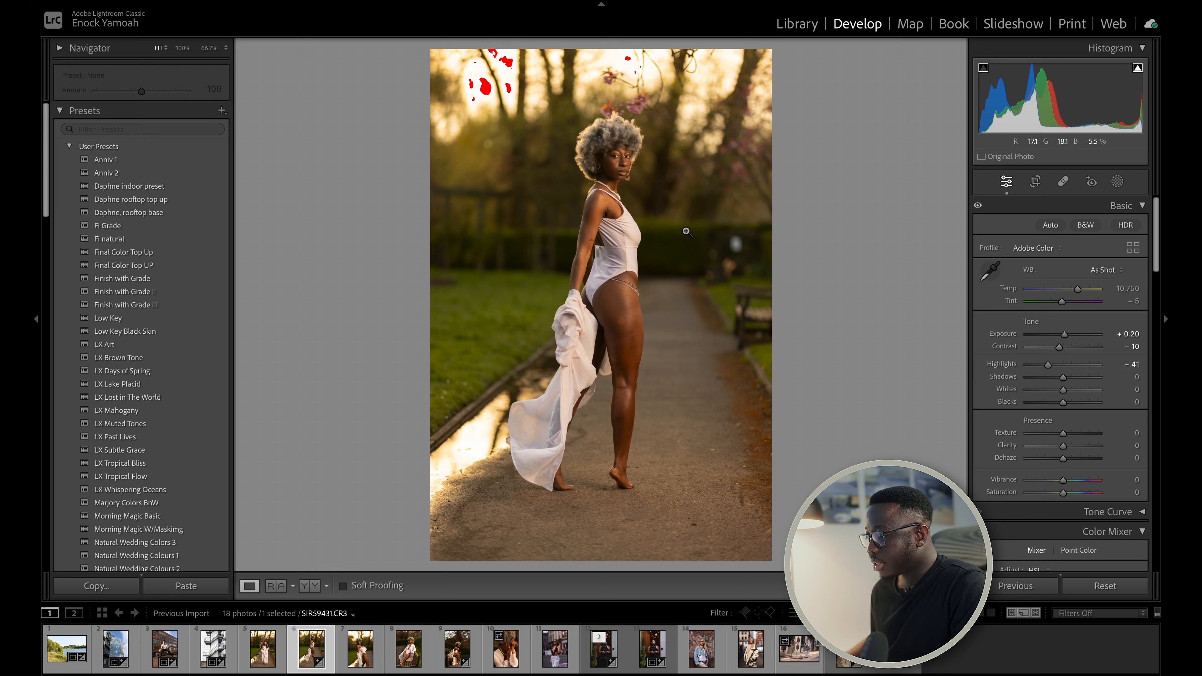
Step: Open the park portrait in the Dehancer Lightroom Plugin as a copy with Lightroom adjustments
right_click(687, 232)
mouse_move(762, 354)
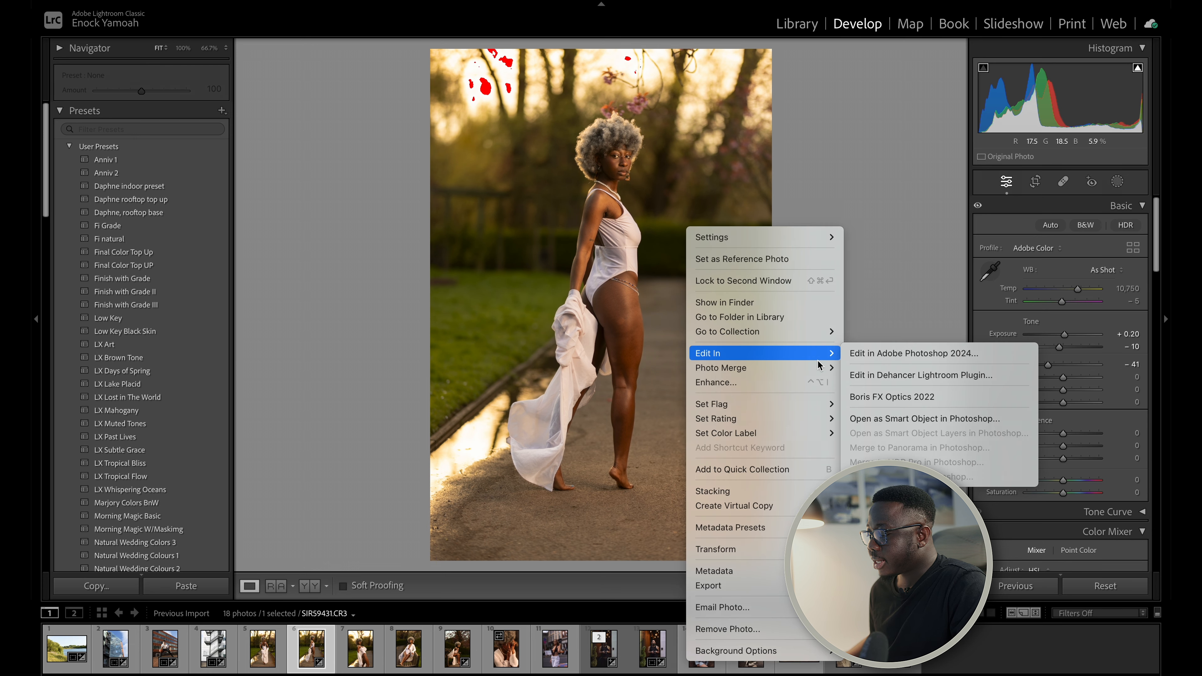
click(935, 375)
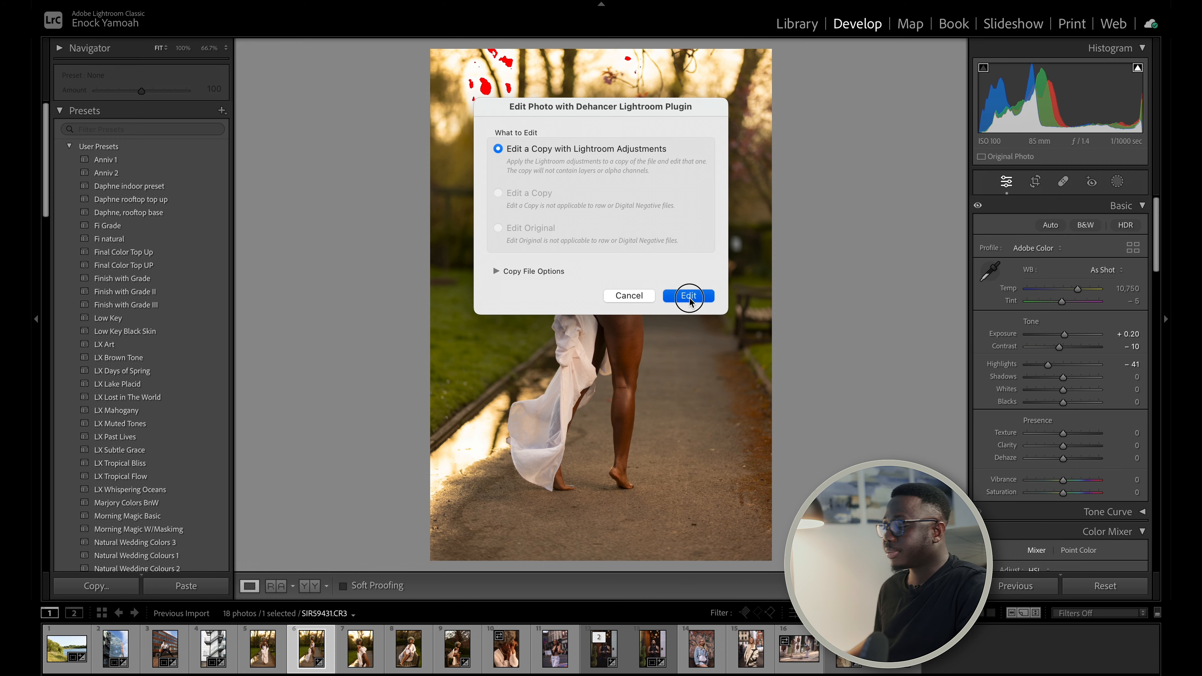
click(691, 296)
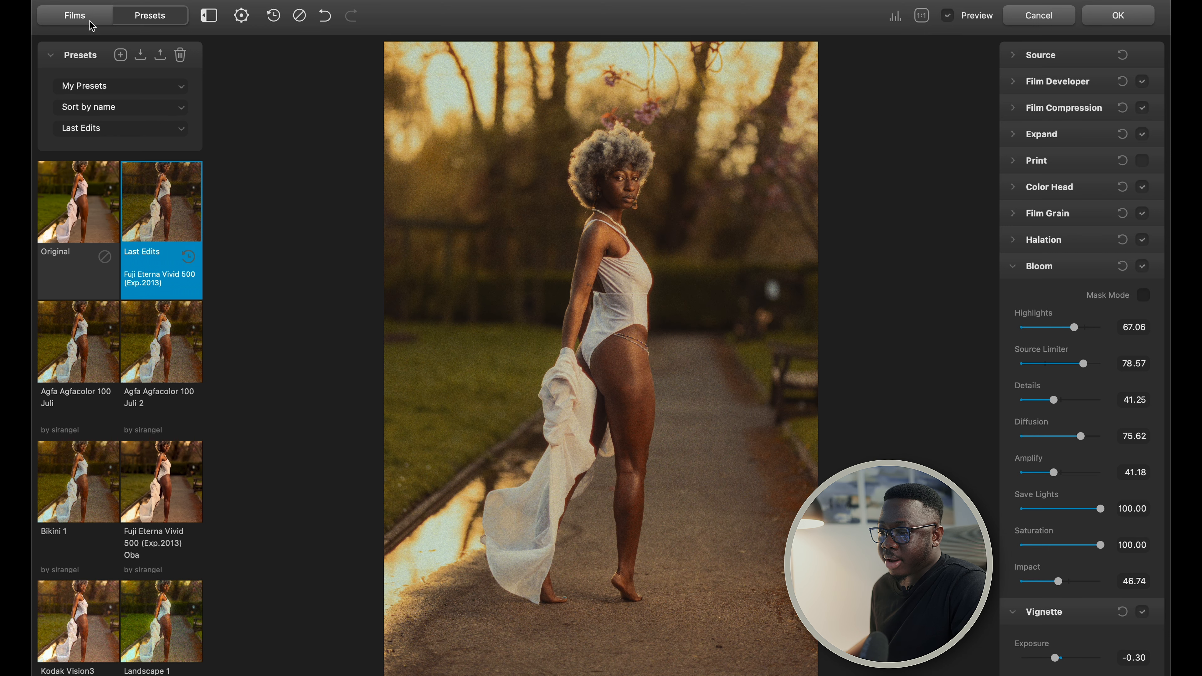
Step: Try the saved Agfa, Bikini 1, Fuji Eterna, Kodak Vision3 and Landscape 1 presets one after another on the park portrait
click(76, 16)
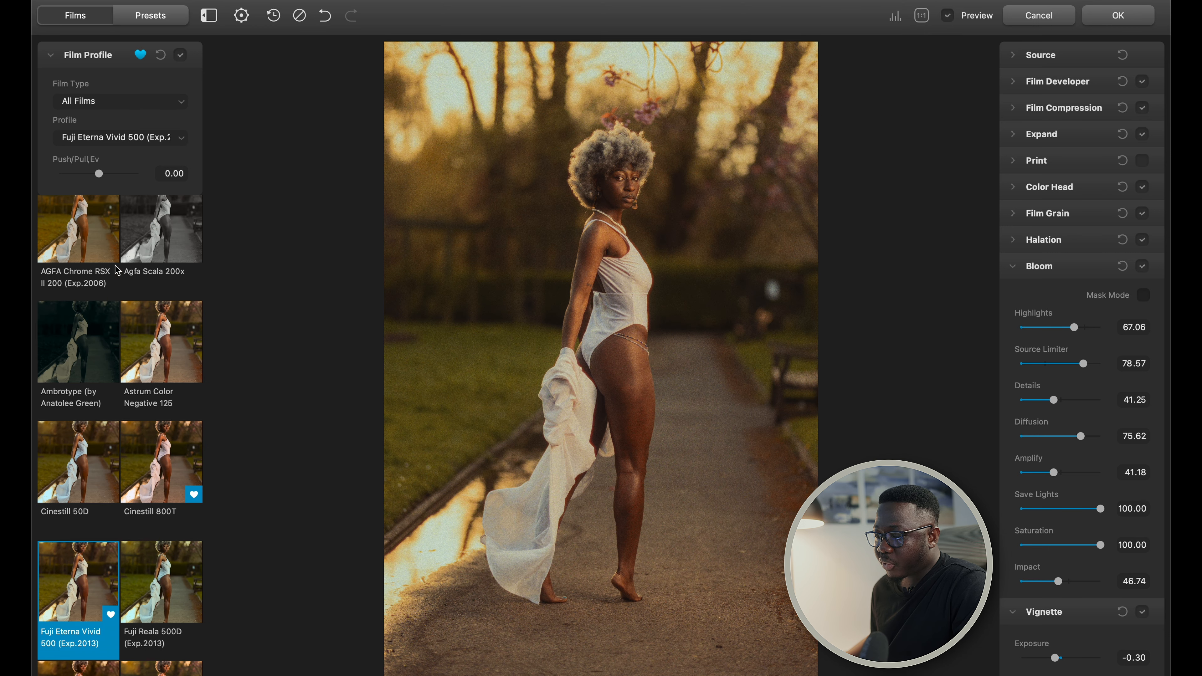
click(154, 19)
scroll(118, 328, down, 3)
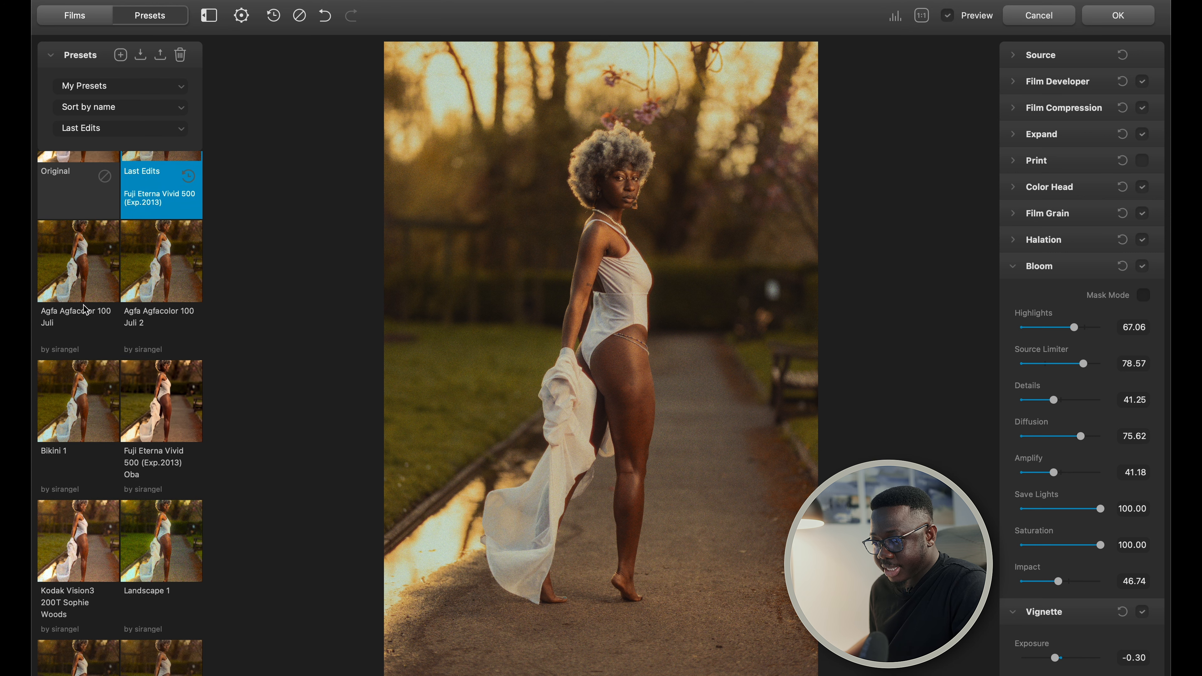
click(144, 258)
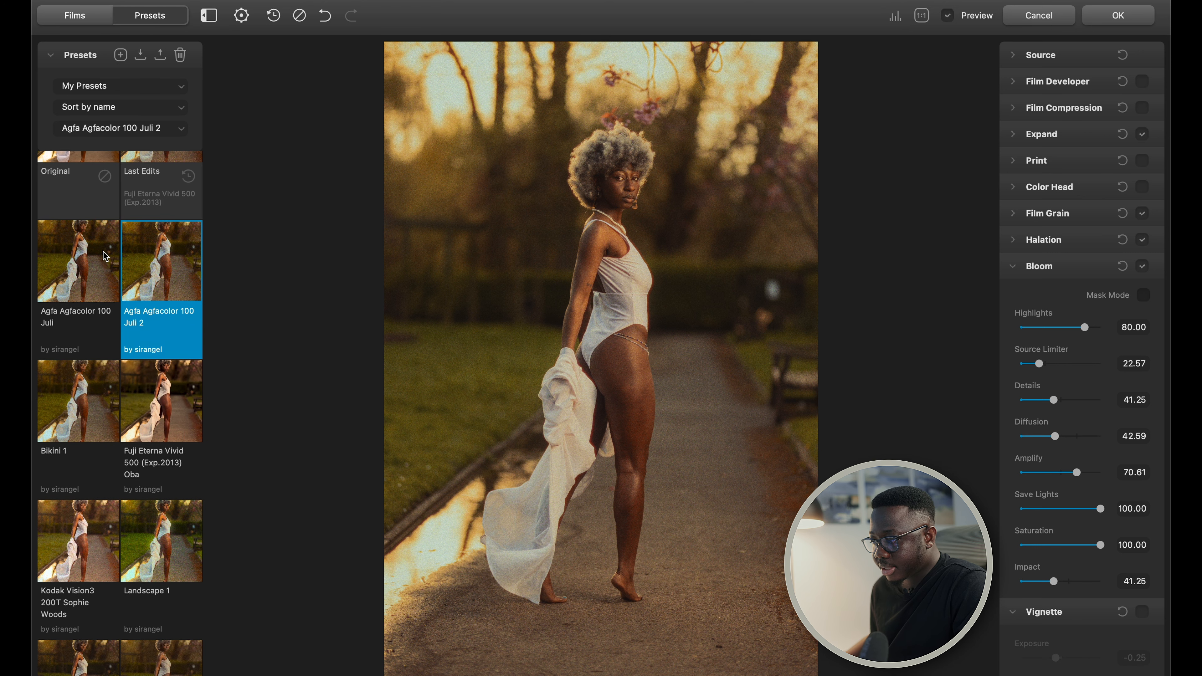
click(88, 258)
scroll(86, 450, down, 2)
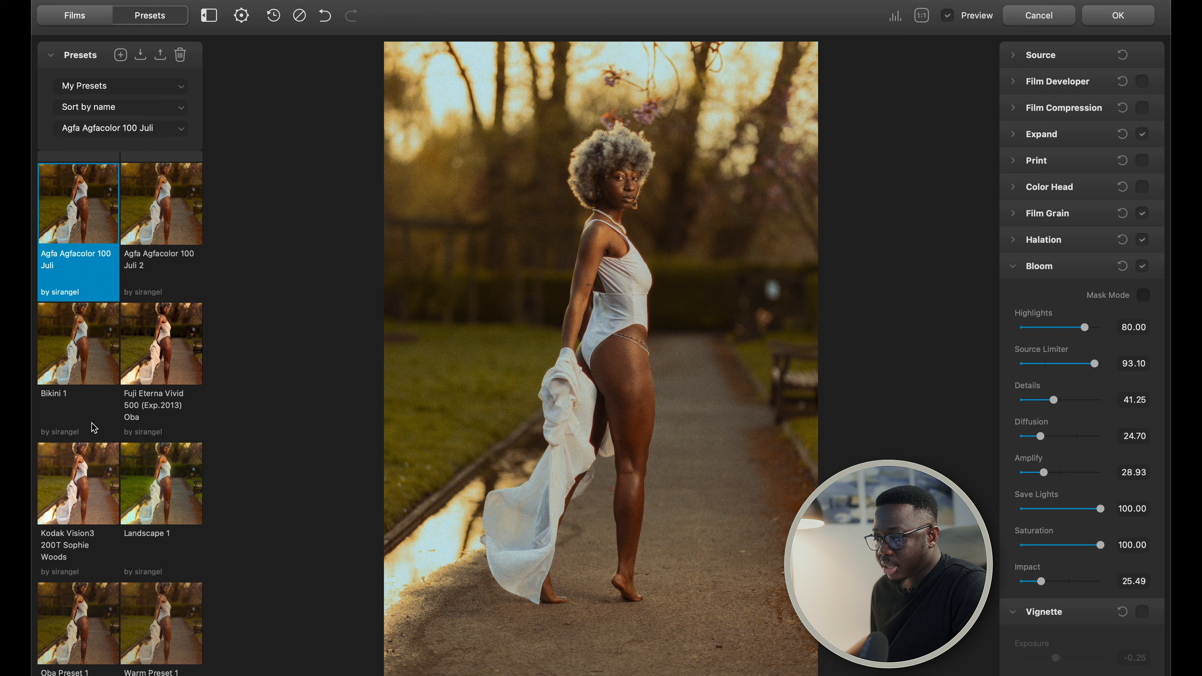
click(77, 355)
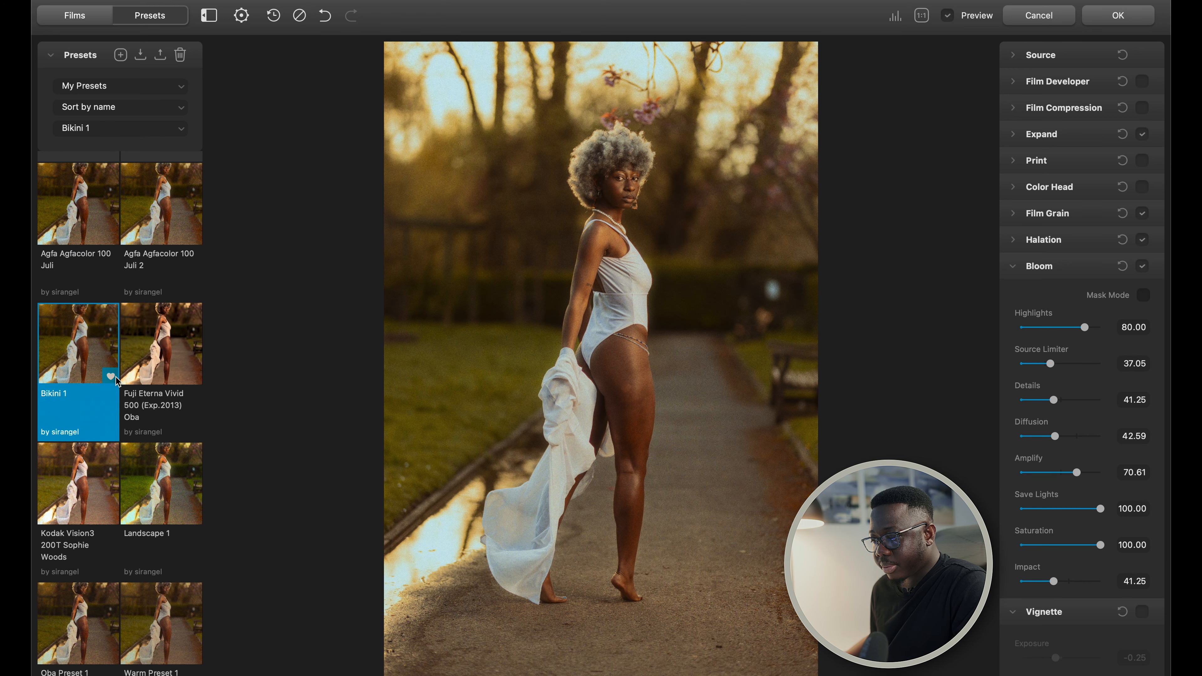
scroll(109, 378, down, 1)
click(161, 338)
scroll(66, 486, down, 1)
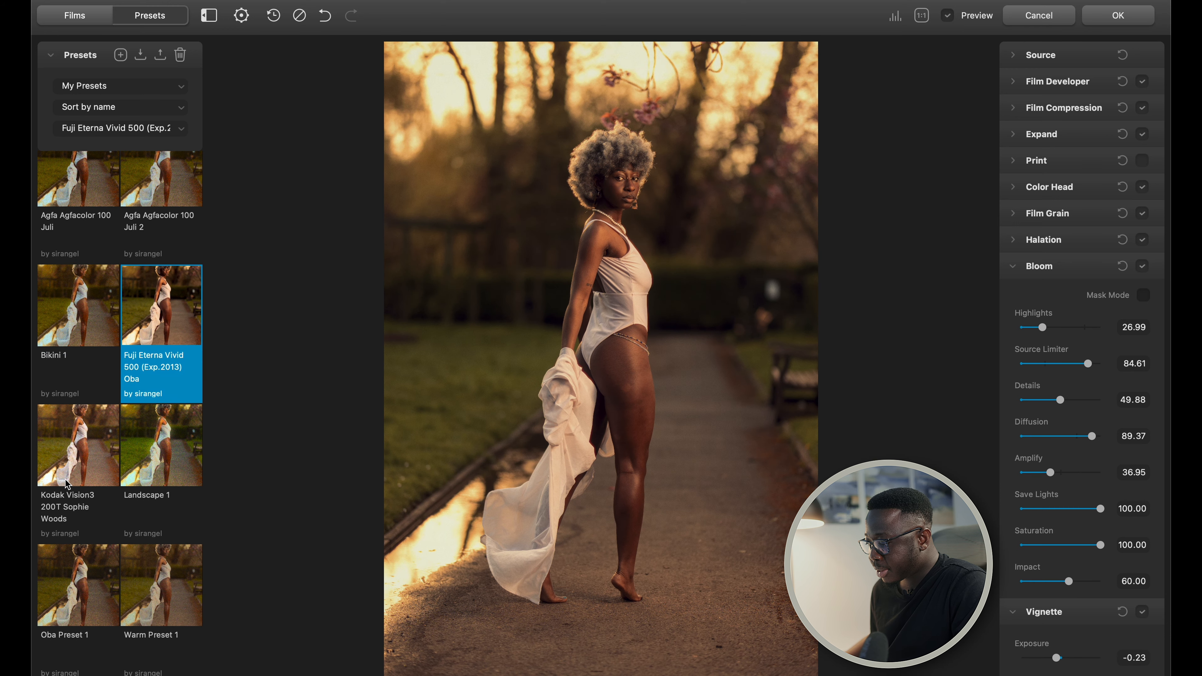
click(69, 455)
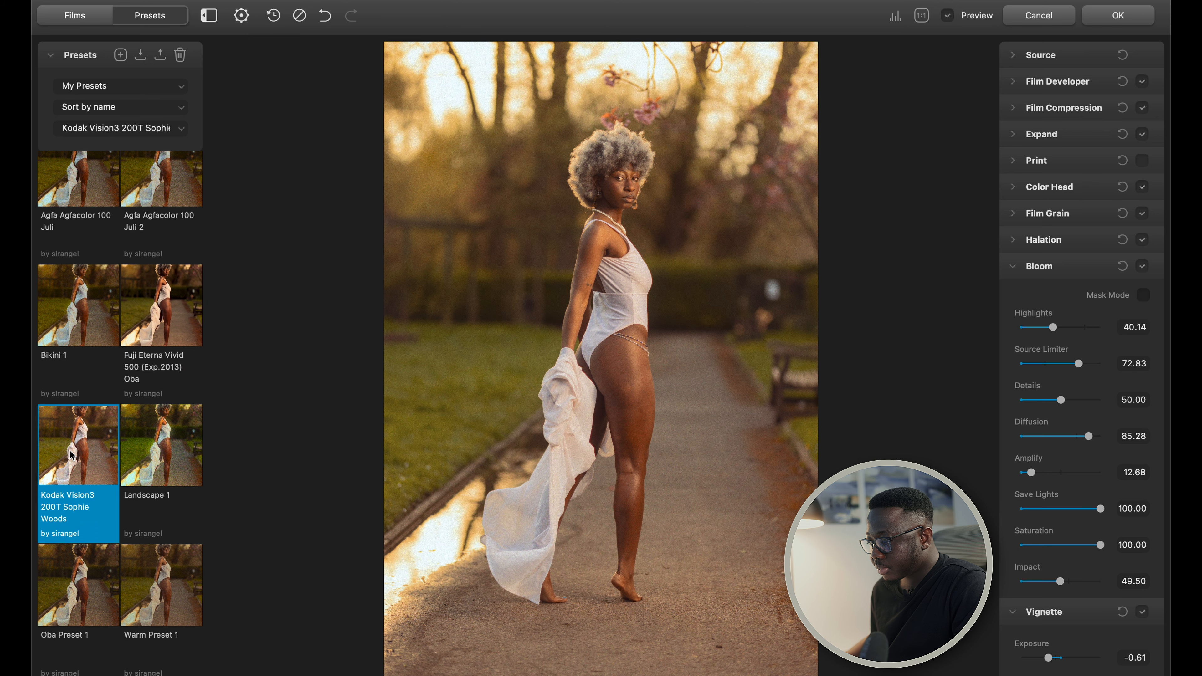
click(154, 456)
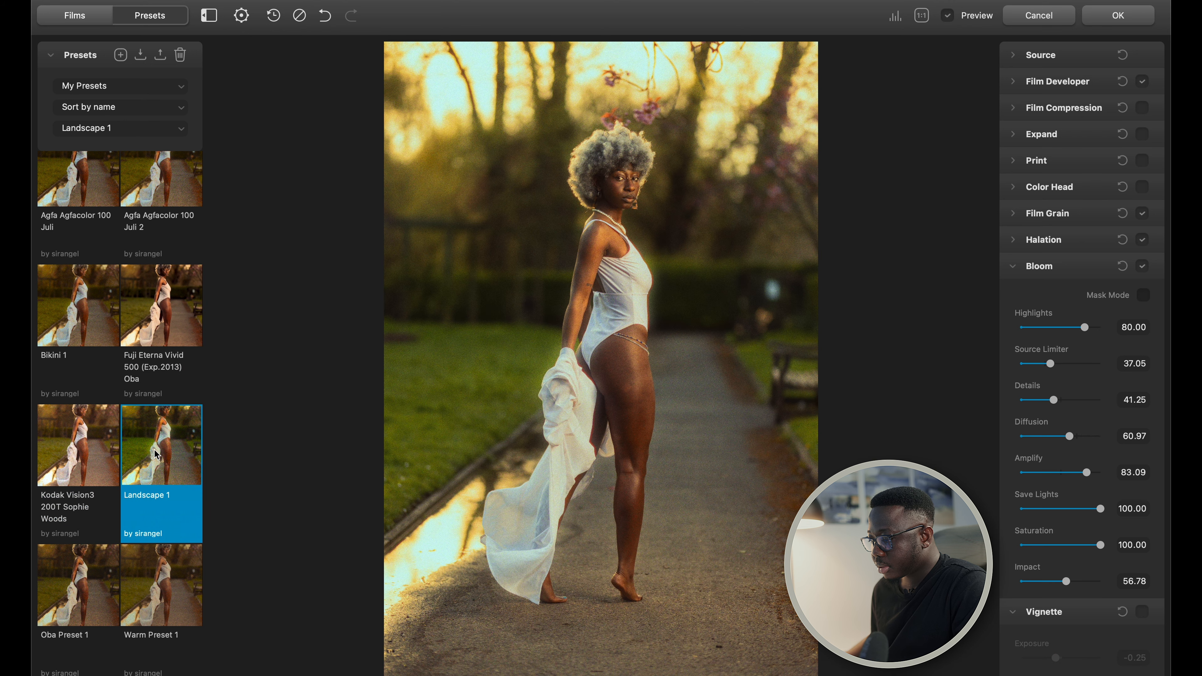
scroll(156, 456, up, 3)
scroll(156, 456, up, 3)
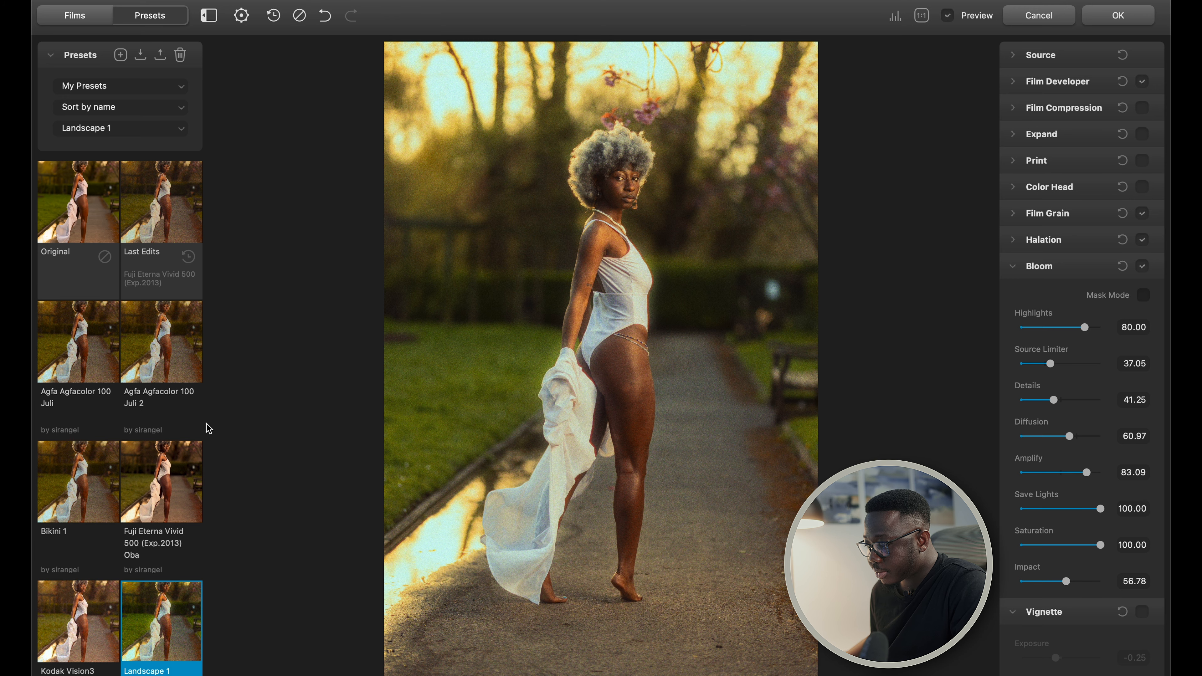
Step: Apply the Agfa Agfacolor 100 Juli 2 preset to the park portrait and examine the face and hair in close-up
click(163, 363)
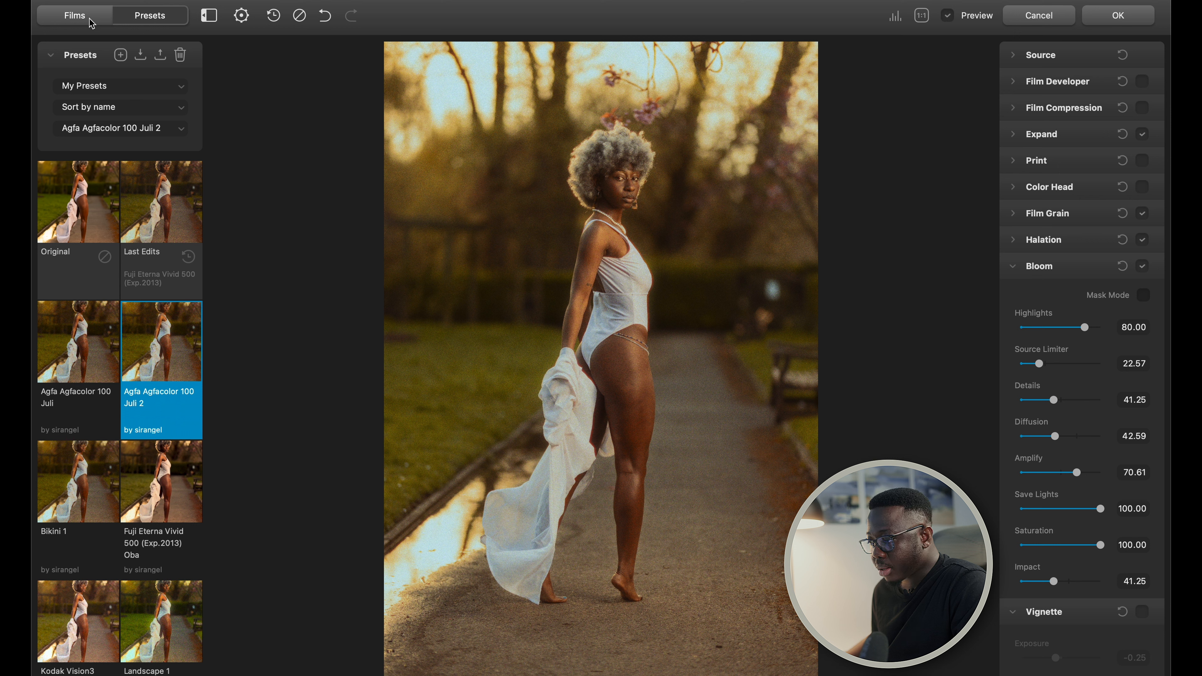
click(75, 16)
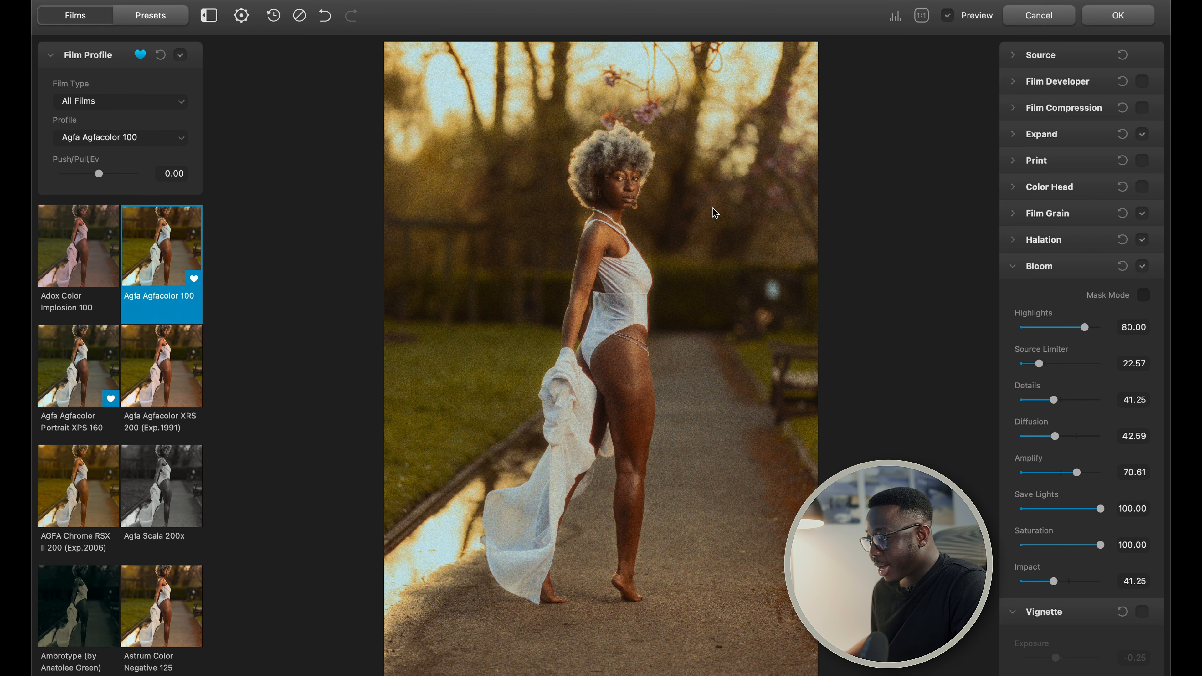
click(1044, 270)
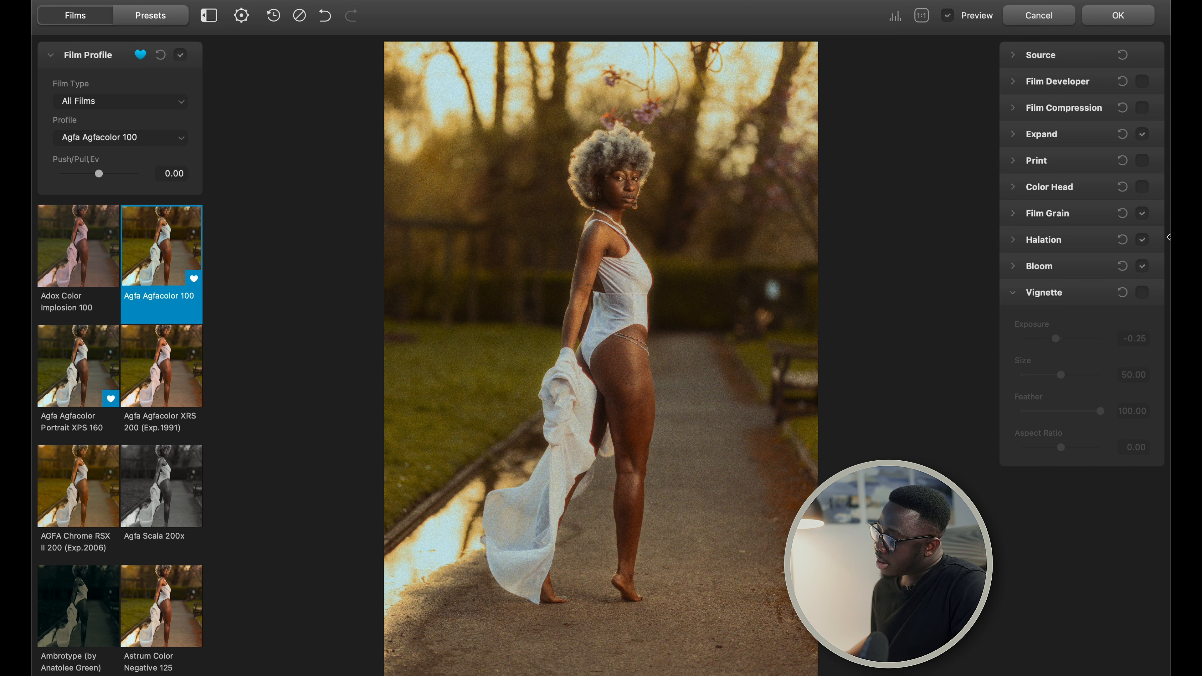
click(1143, 266)
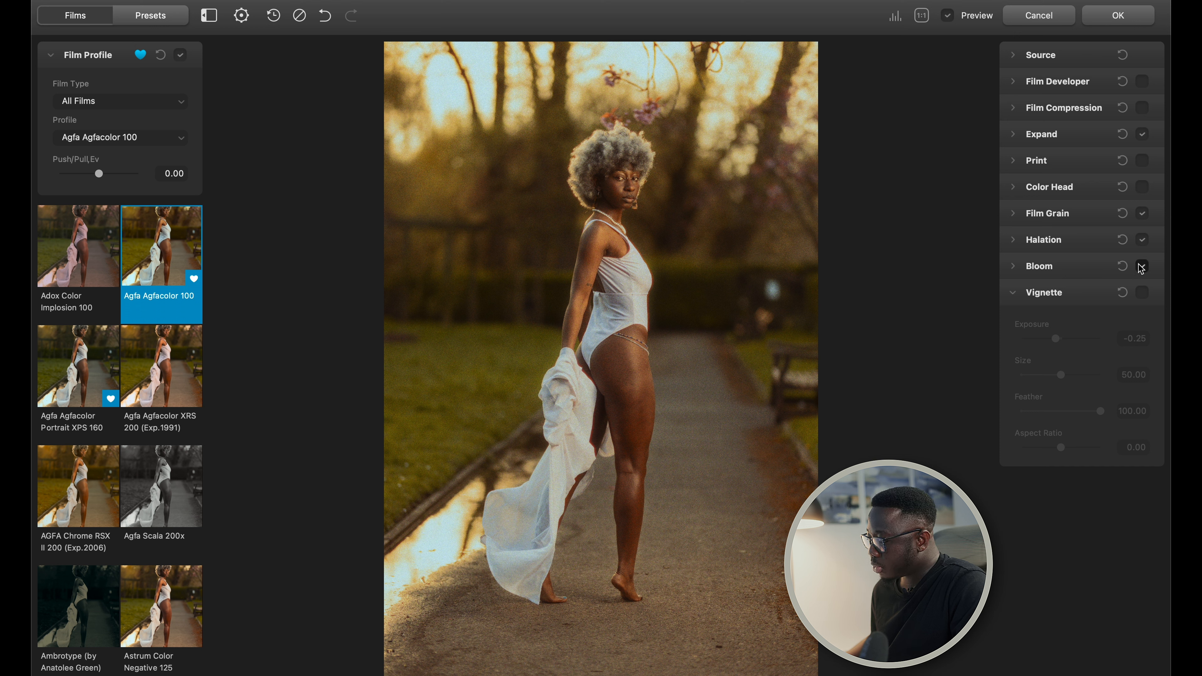
double_click(615, 189)
drag(704, 228, 678, 492)
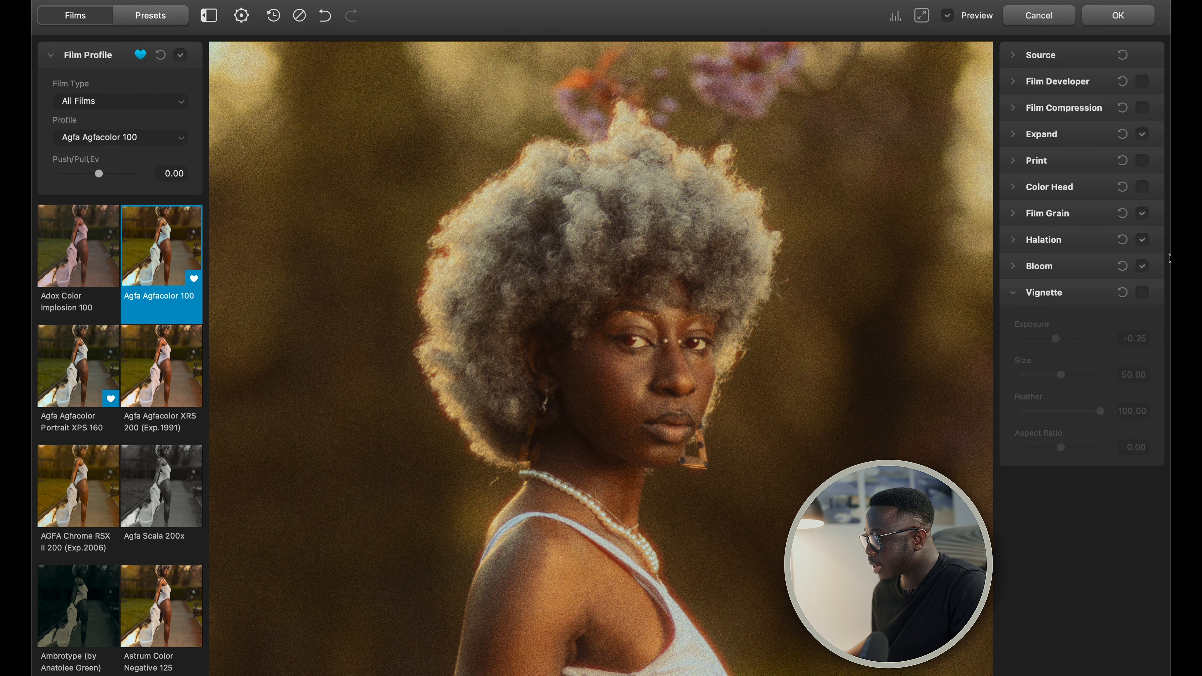
Step: Set the Film Grain Size to 2 and check the grain around the face
click(1080, 214)
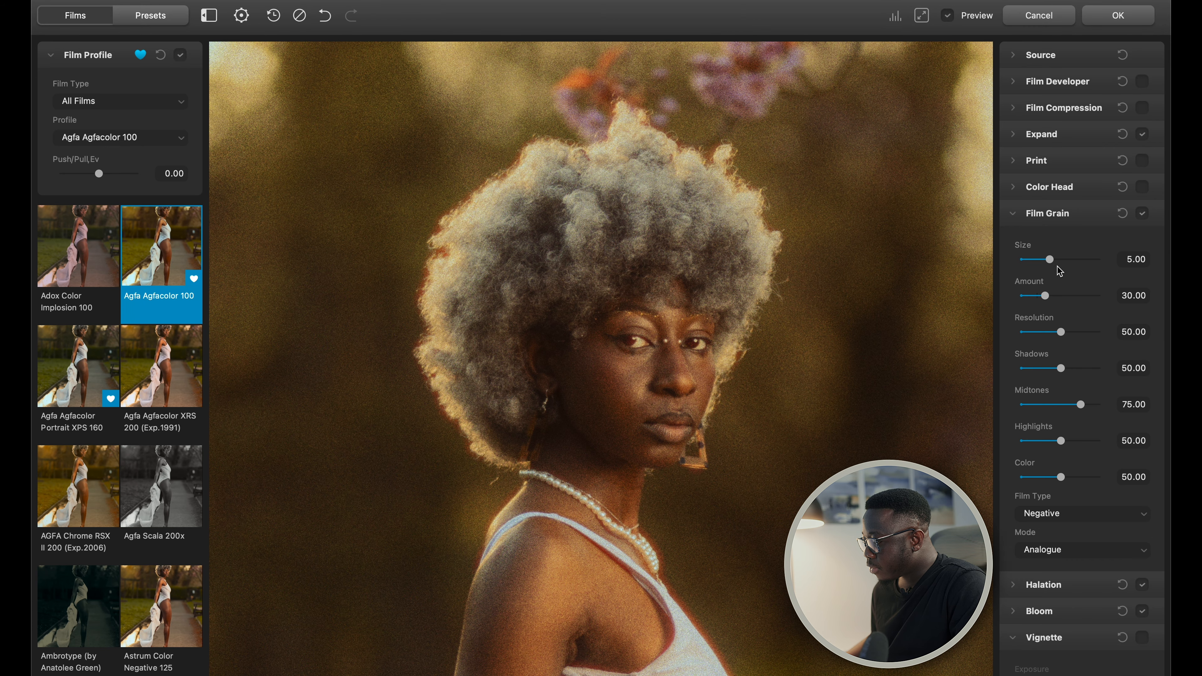
drag(1054, 264, 1039, 265)
click(1138, 261)
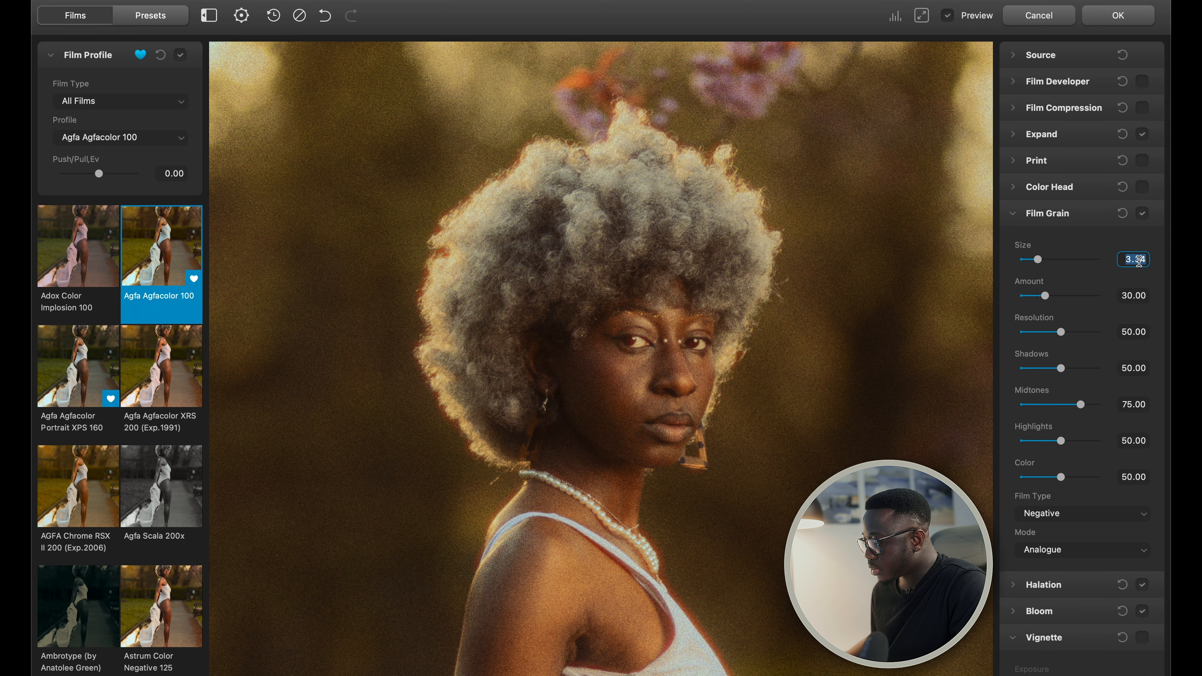
text(2)
key(Return)
drag(854, 341, 846, 303)
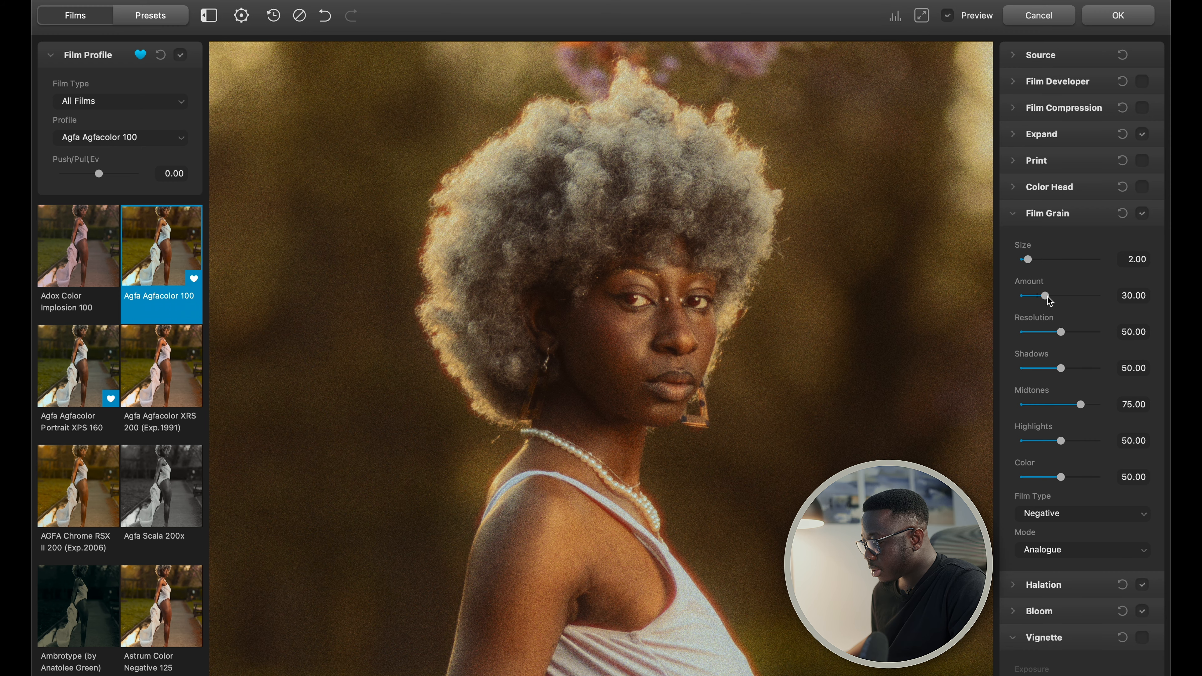
Step: Set the Film Grain Amount to 20, inspect the face and shoulder in close-up and collapse the grain settings
click(1133, 297)
text(2)
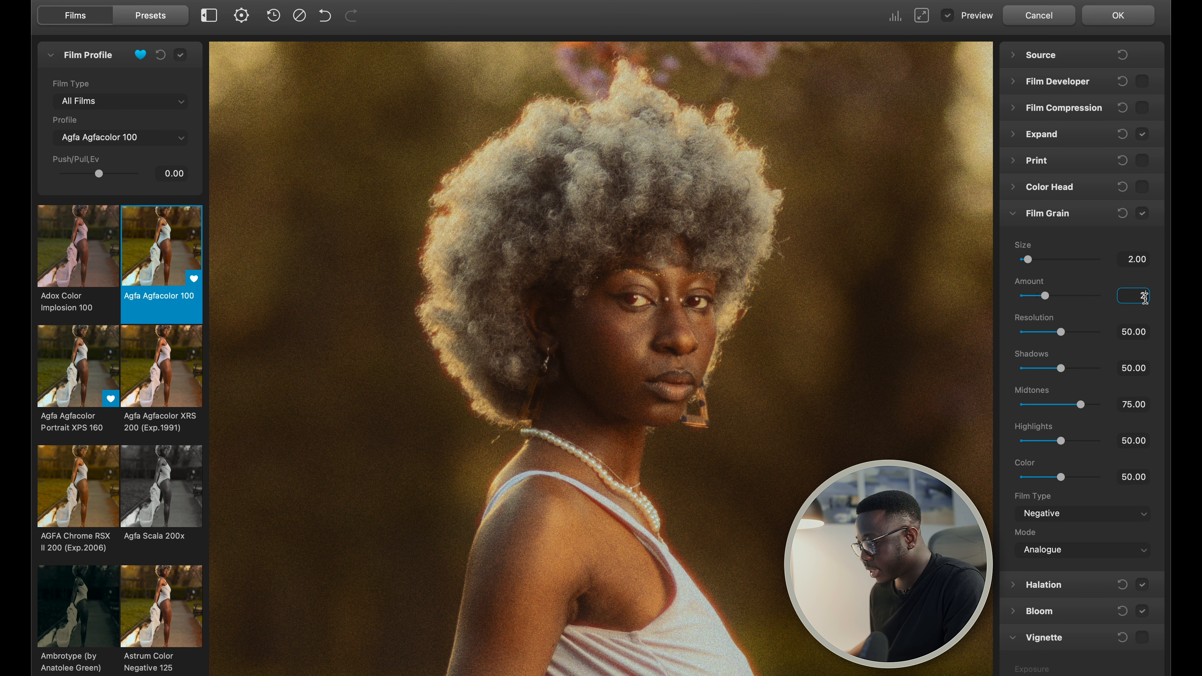
text(0)
key(Return)
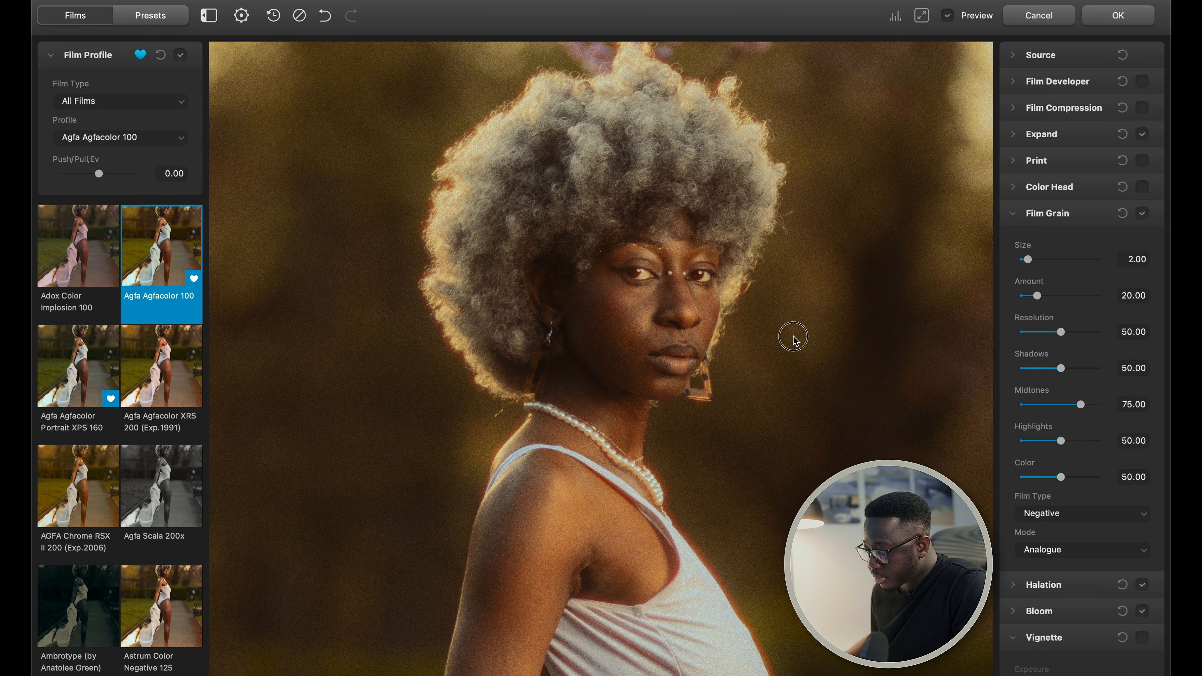
drag(786, 311, 817, 256)
mouse_move(817, 377)
mouse_down()
mouse_move(811, 304)
mouse_move(799, 373)
mouse_up()
click(1049, 214)
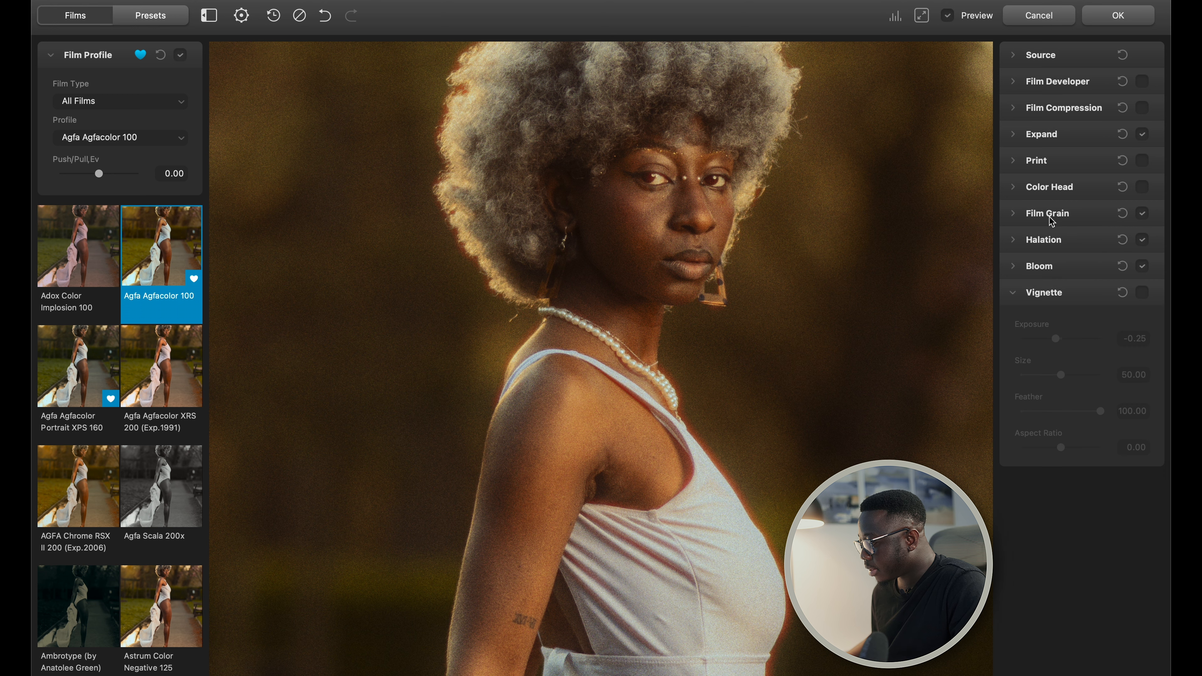
Step: Using the Halation mask view as a guide, set Amplify to 47.23, Local Diffusion to 11.26 and Global Diffusion to 9.21
click(1055, 240)
click(1144, 268)
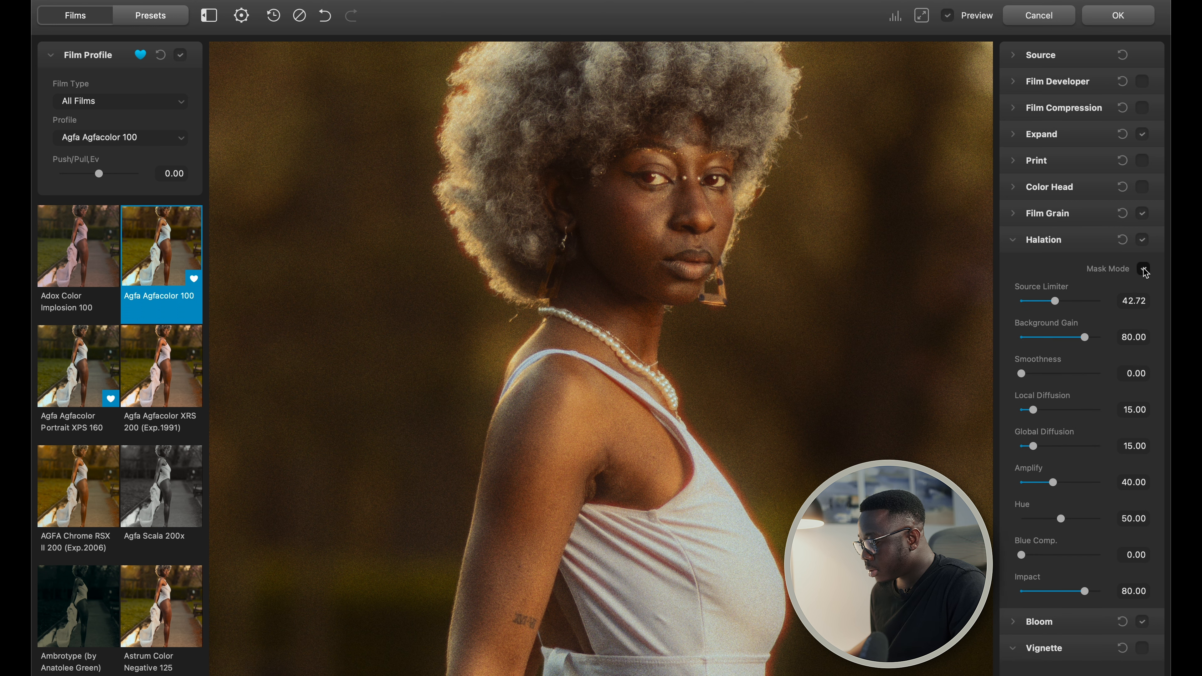
drag(801, 302, 796, 356)
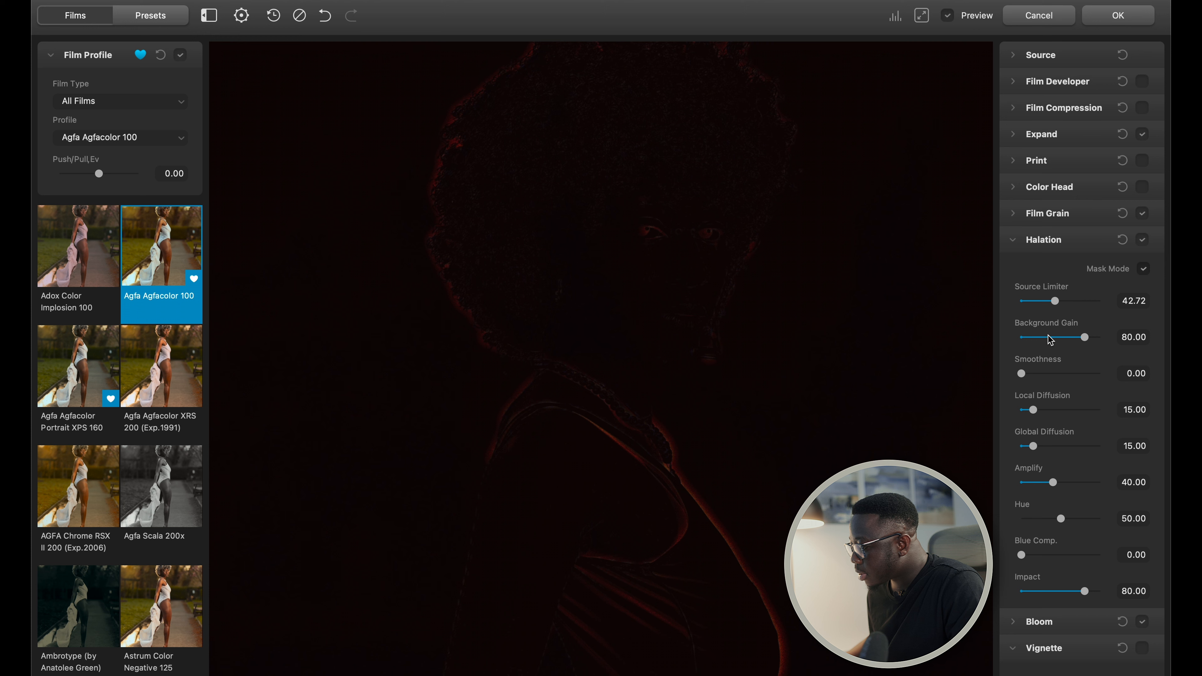
drag(1056, 488, 1060, 483)
drag(1033, 410, 1030, 452)
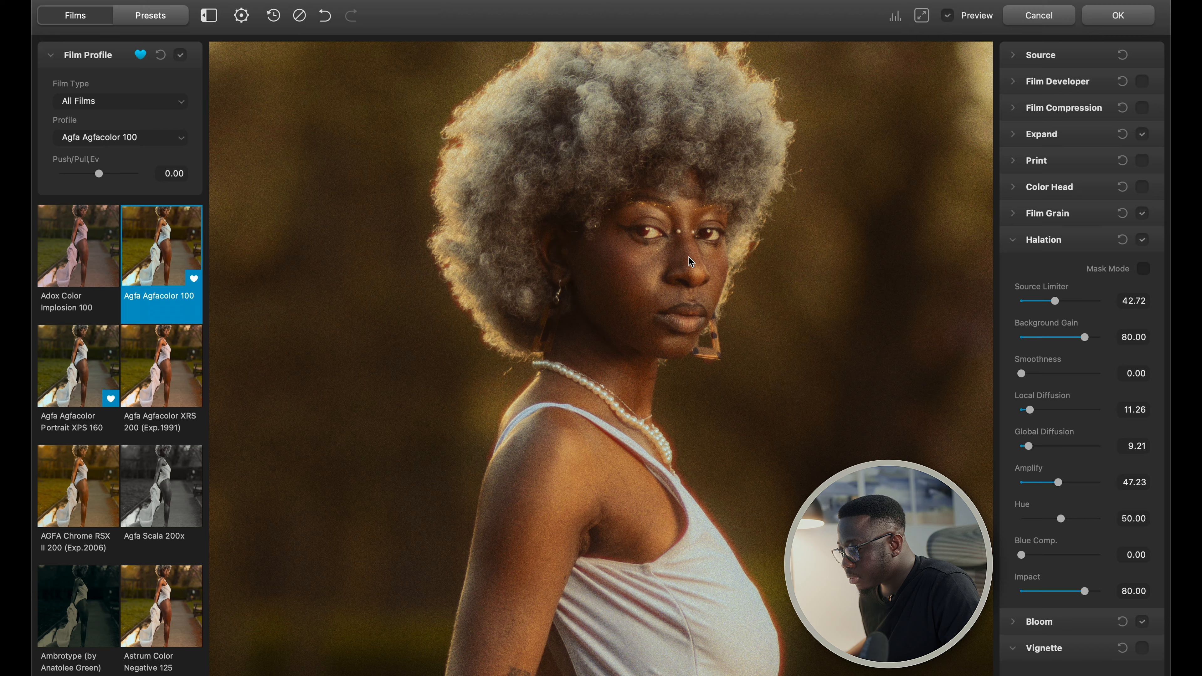
Step: Check the halation on the face and swimsuit edges and reduce its Local Diffusion to 8.89 with the mask's help
drag(689, 256, 654, 356)
double_click(692, 287)
double_click(652, 300)
drag(690, 232, 693, 356)
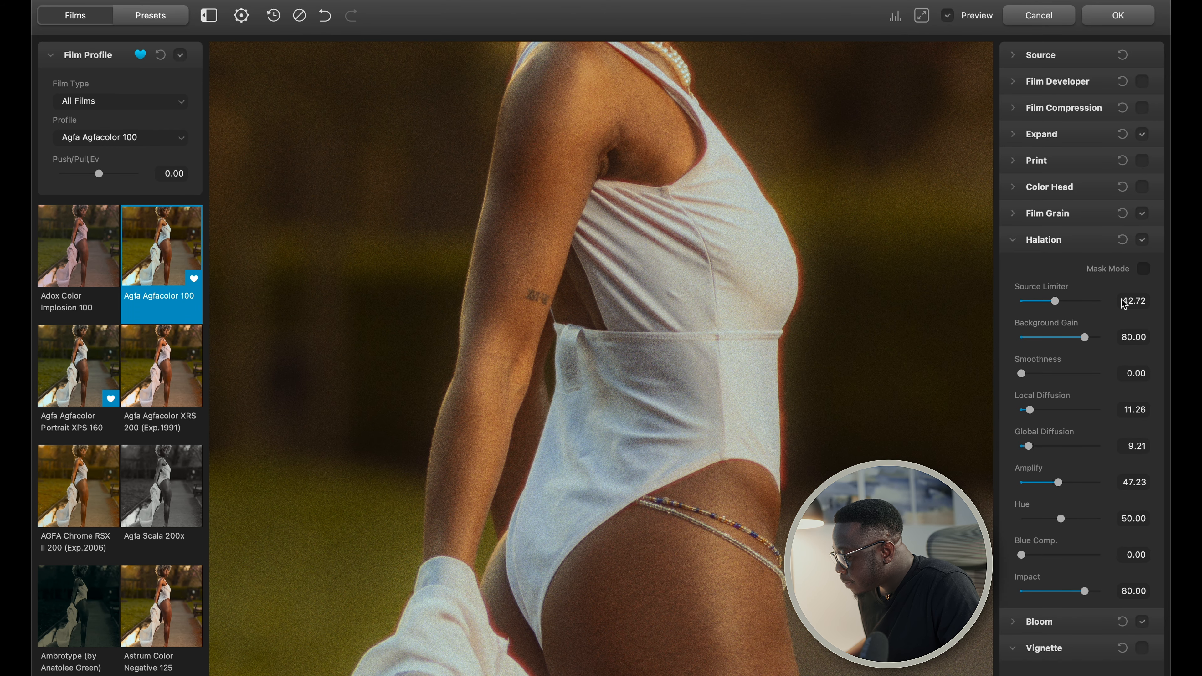
click(1145, 268)
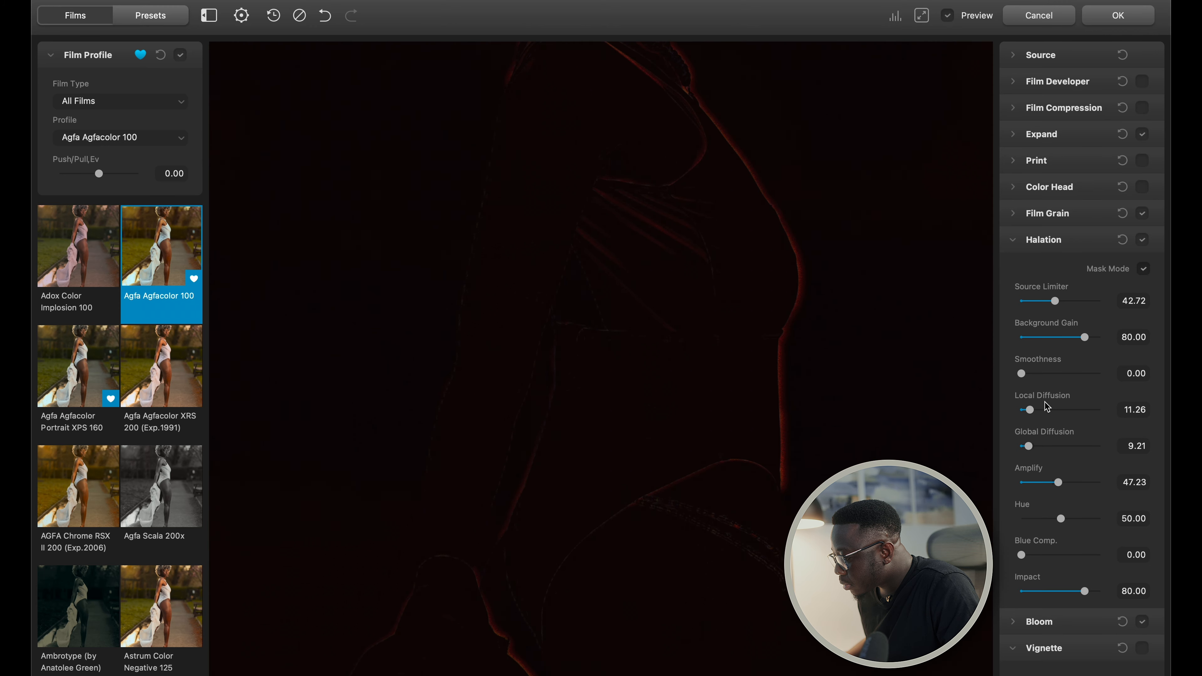
drag(1030, 410, 1028, 412)
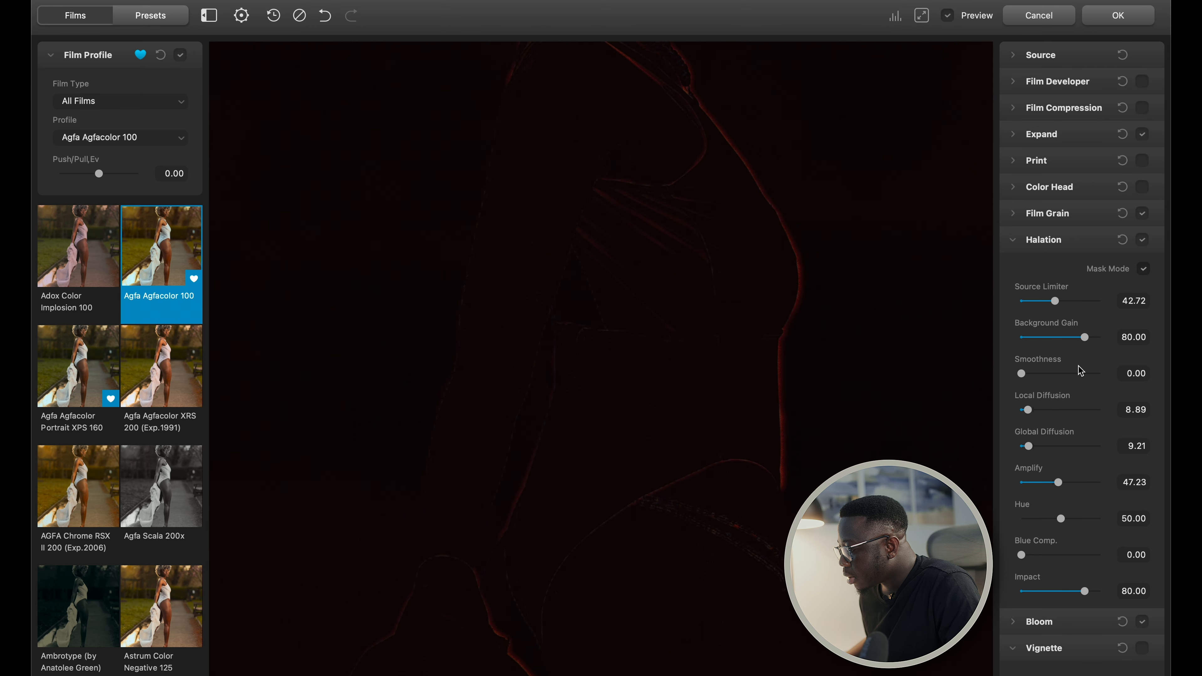
click(1145, 269)
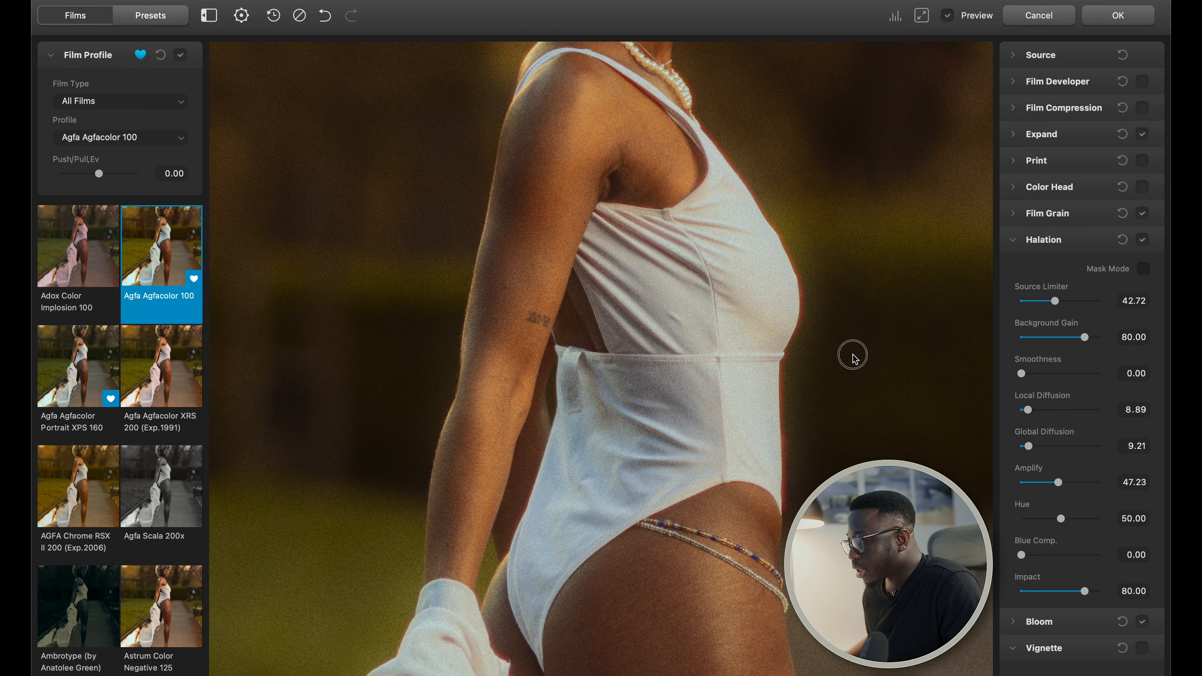
scroll(854, 360, down, 5)
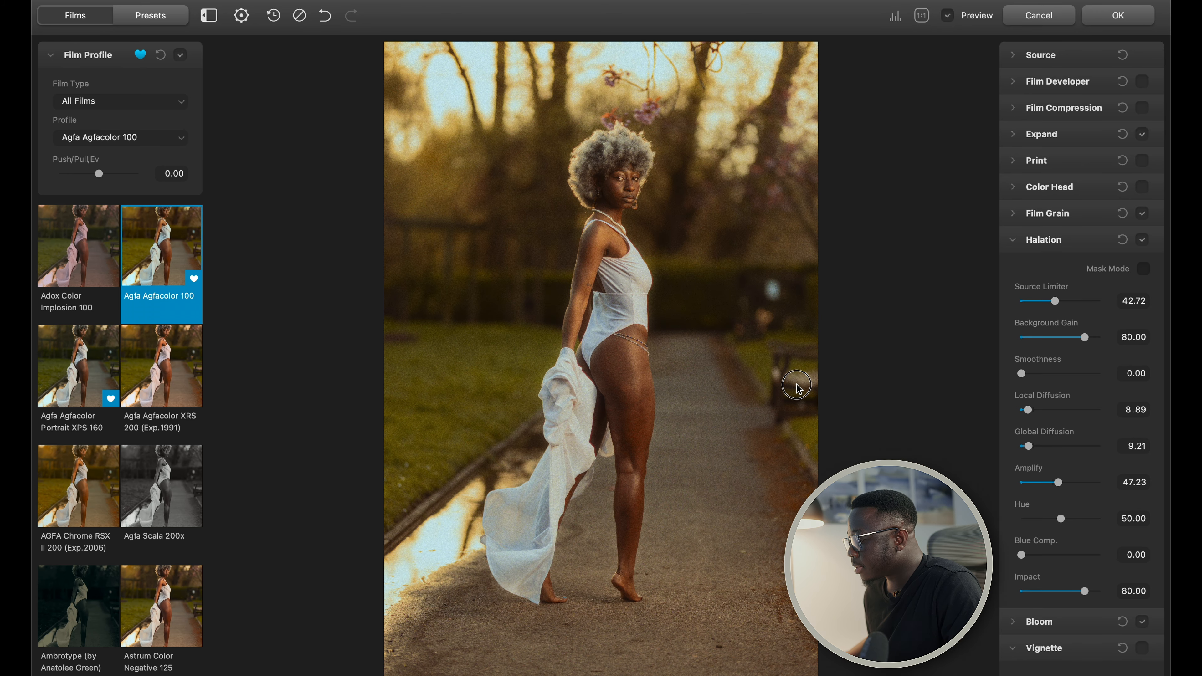
Step: Open the Bloom settings, set the Source Limiter to 17.52 and display the bloom mask over the face and hair
click(1071, 238)
click(1064, 267)
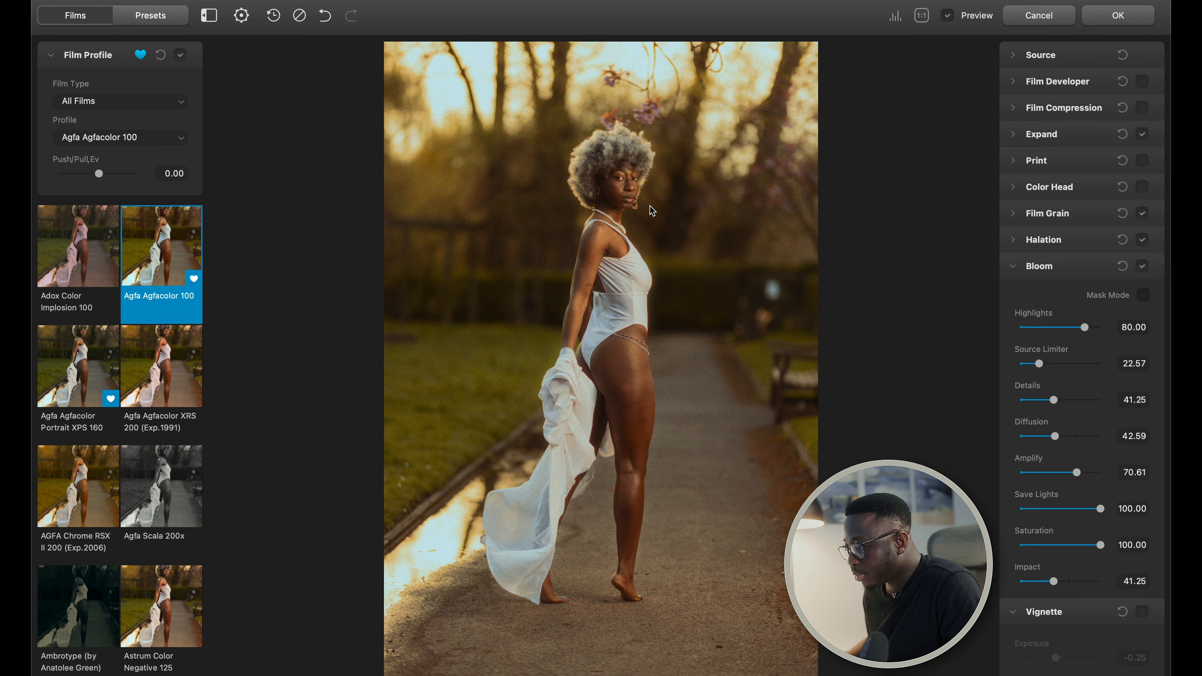
double_click(639, 178)
drag(639, 177, 681, 526)
drag(757, 57, 740, 402)
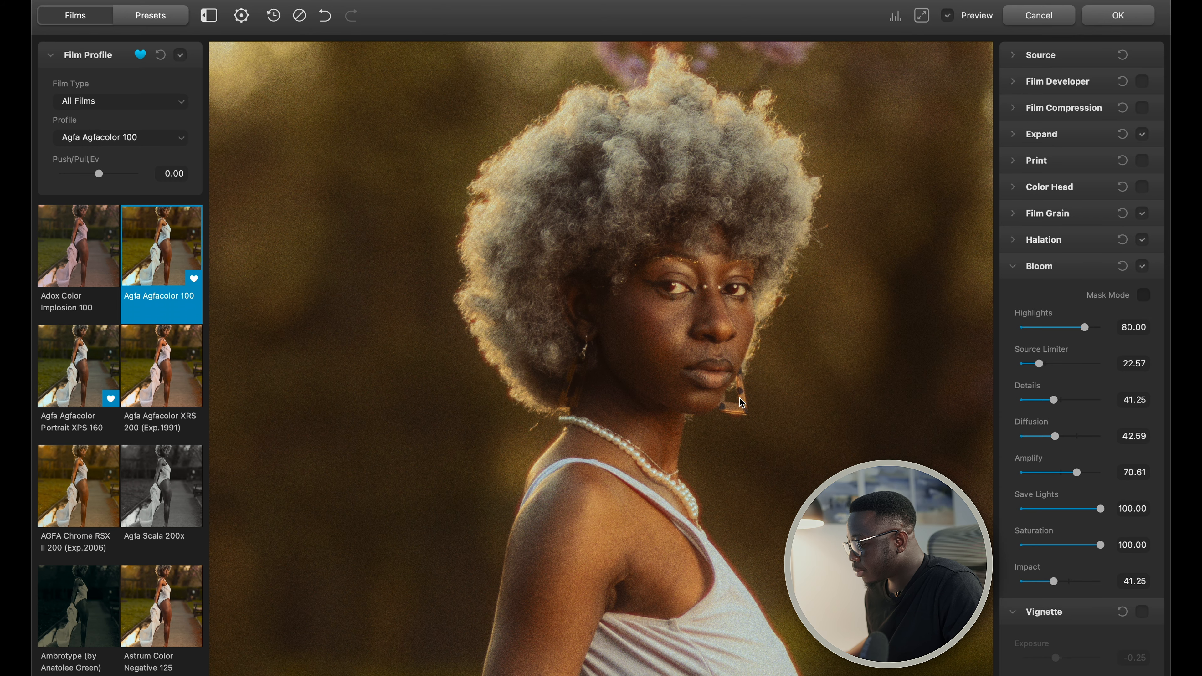
drag(1043, 369, 1036, 367)
click(1143, 297)
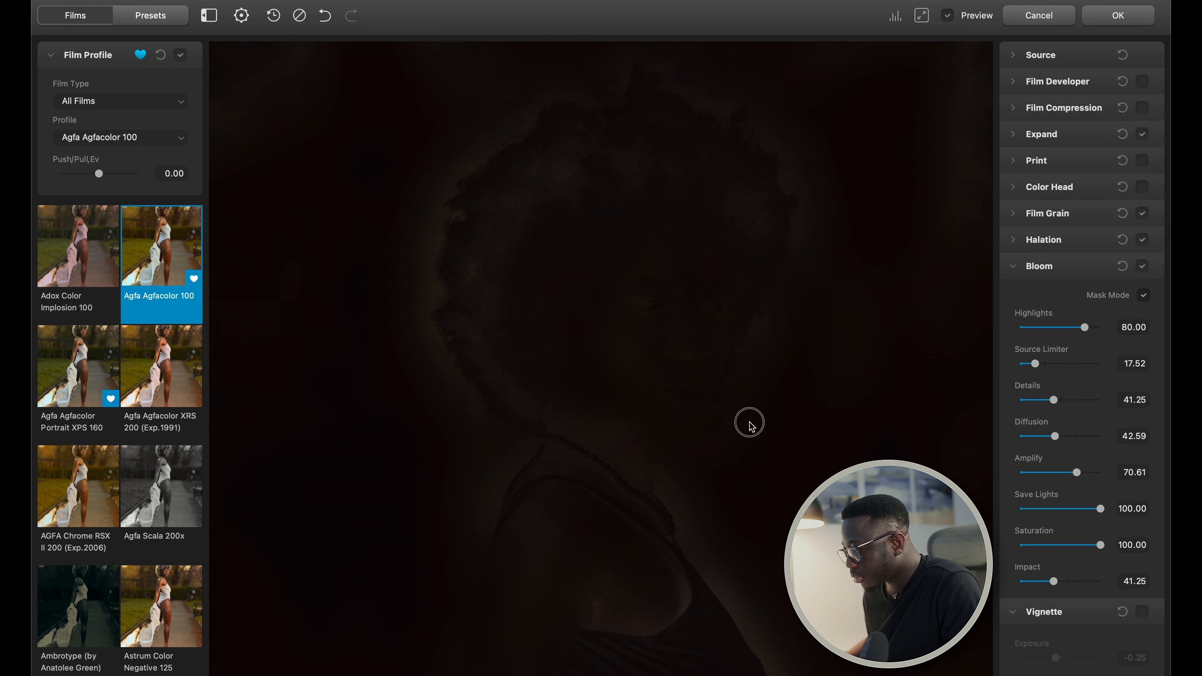
Step: Set the Bloom Source Limiter to 45.04, Amplify to 51.77 and Impact to 33.36, and check the unmasked photo
drag(1037, 367, 1058, 368)
drag(1073, 471, 1060, 470)
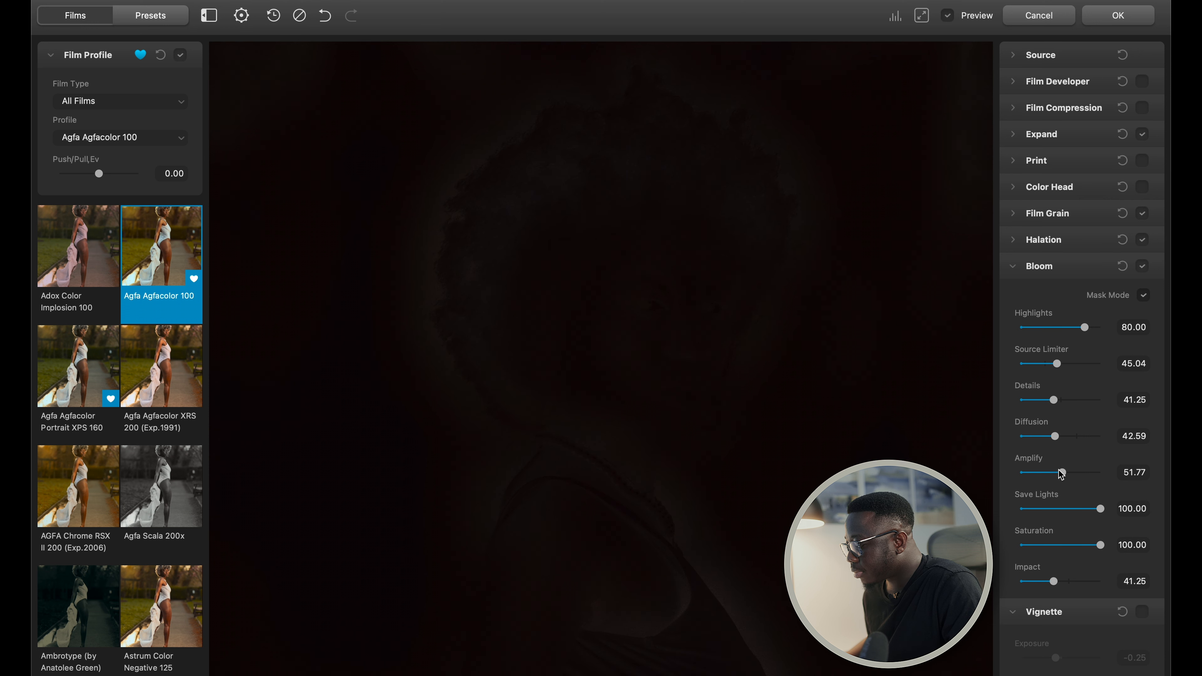
drag(1056, 583, 1050, 586)
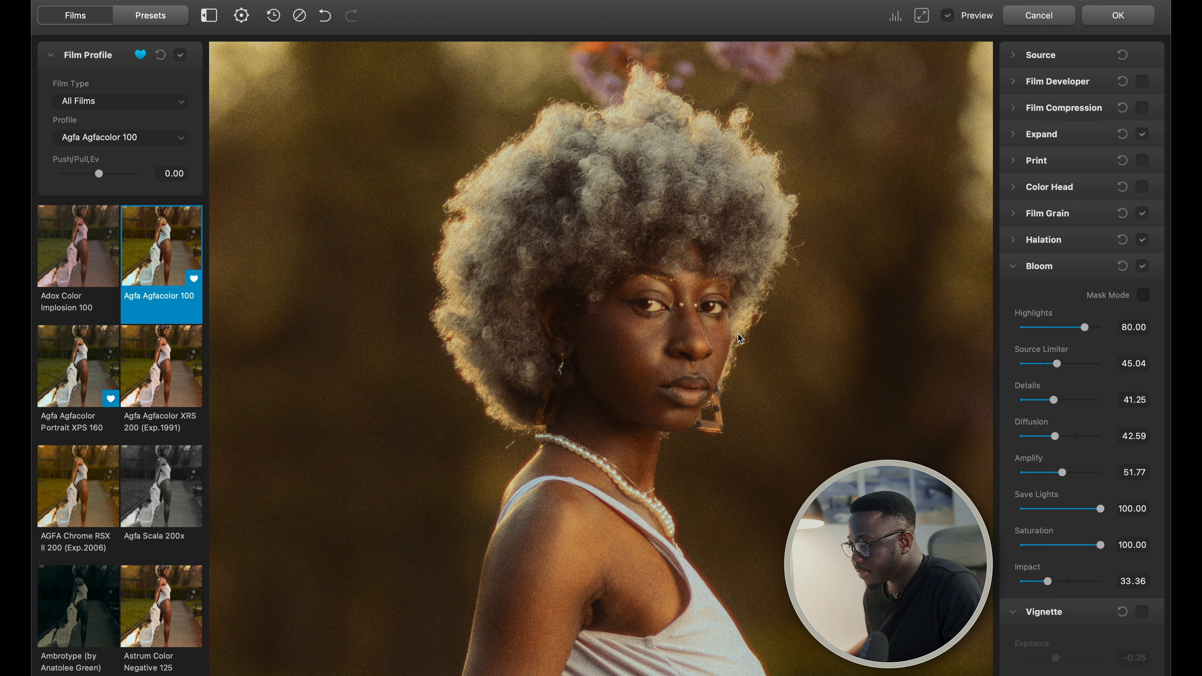
click(739, 334)
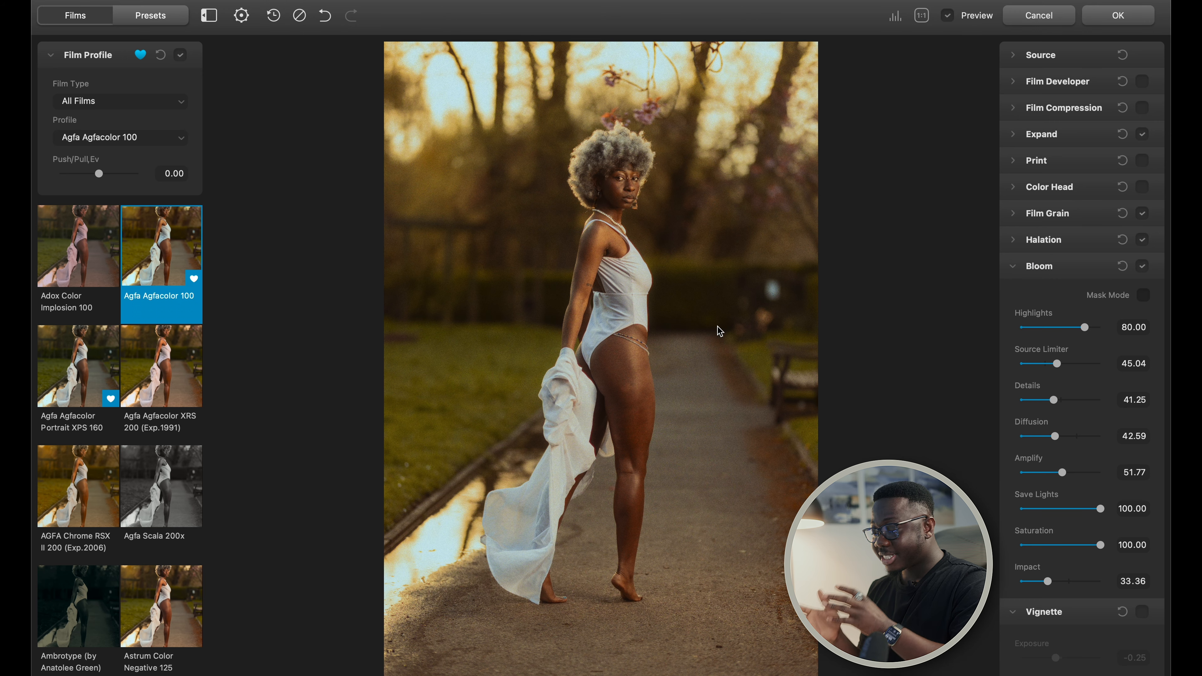
drag(589, 292, 682, 408)
double_click(641, 291)
double_click(685, 353)
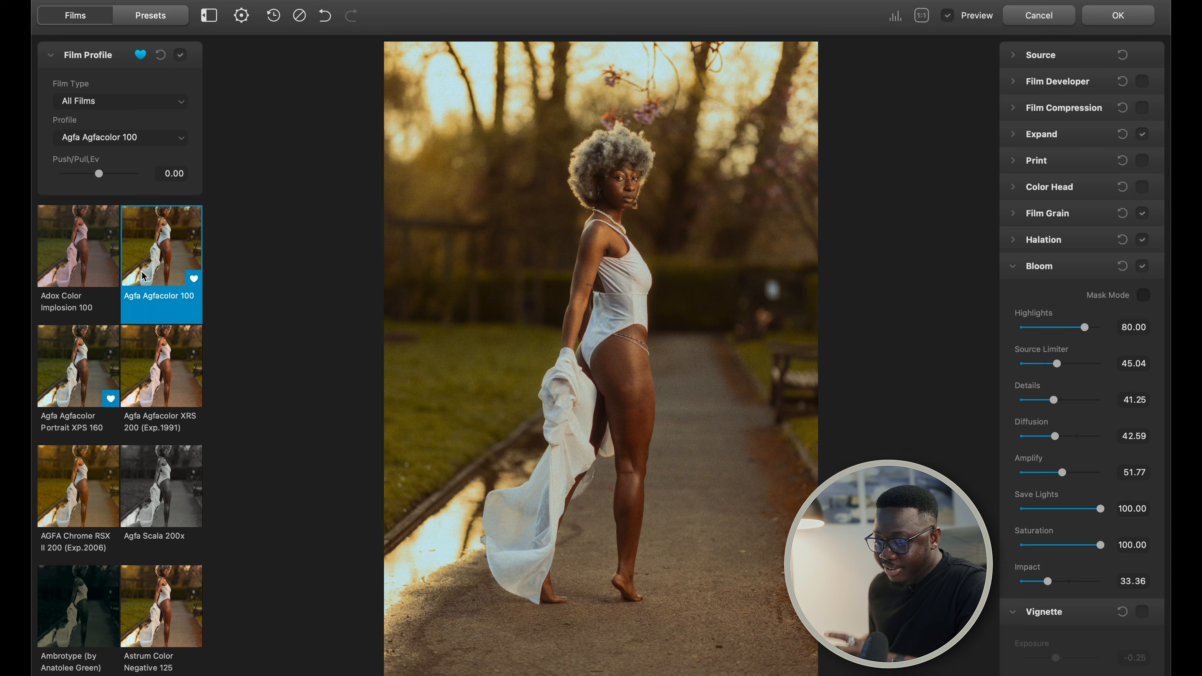
Step: Try the Cinestill 50D film profile on the park portrait and return to Agfa Agfacolor 100
scroll(198, 445, down, 6)
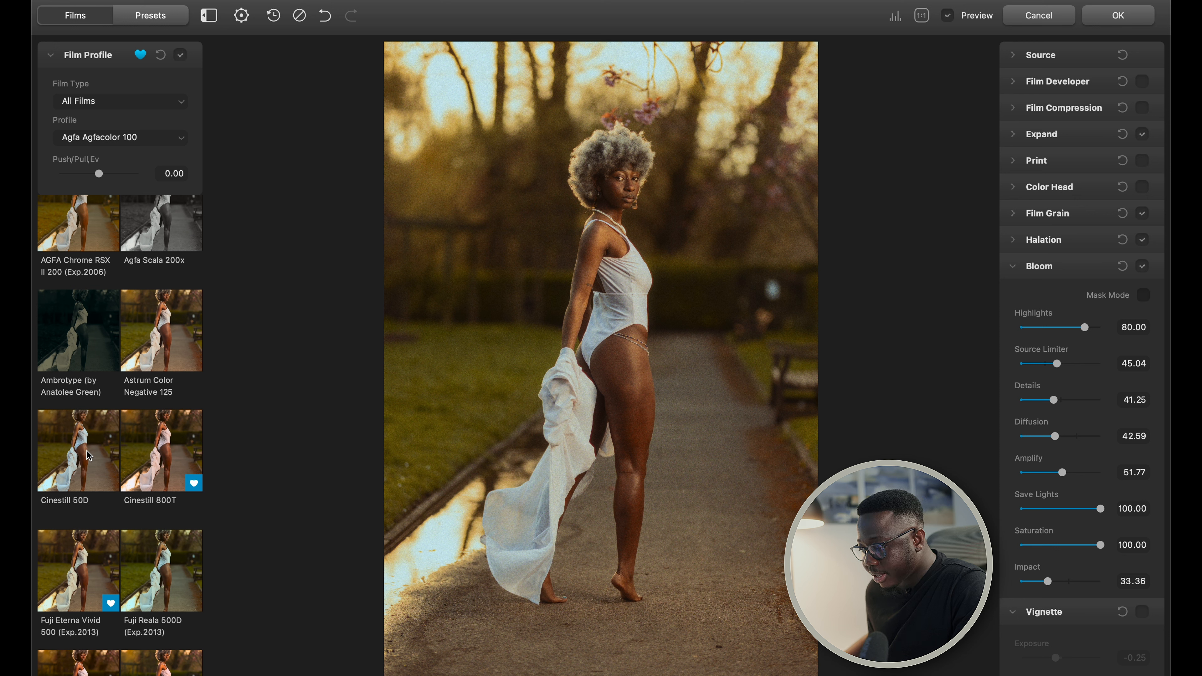
click(87, 451)
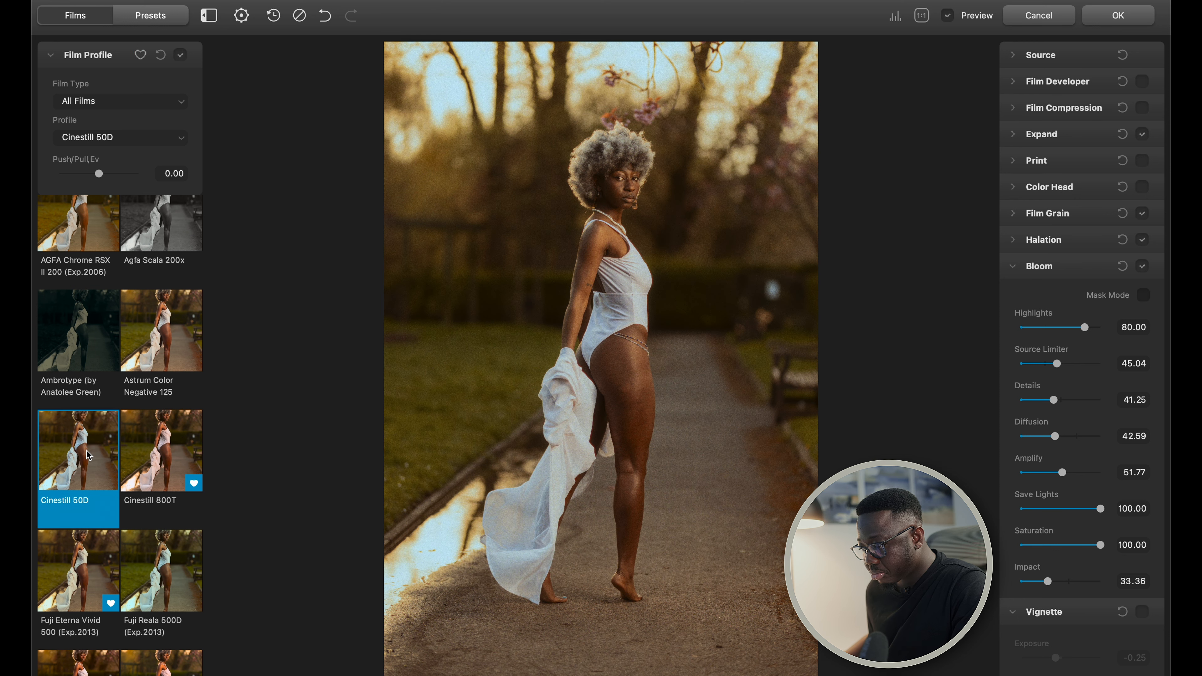
scroll(89, 455, up, 5)
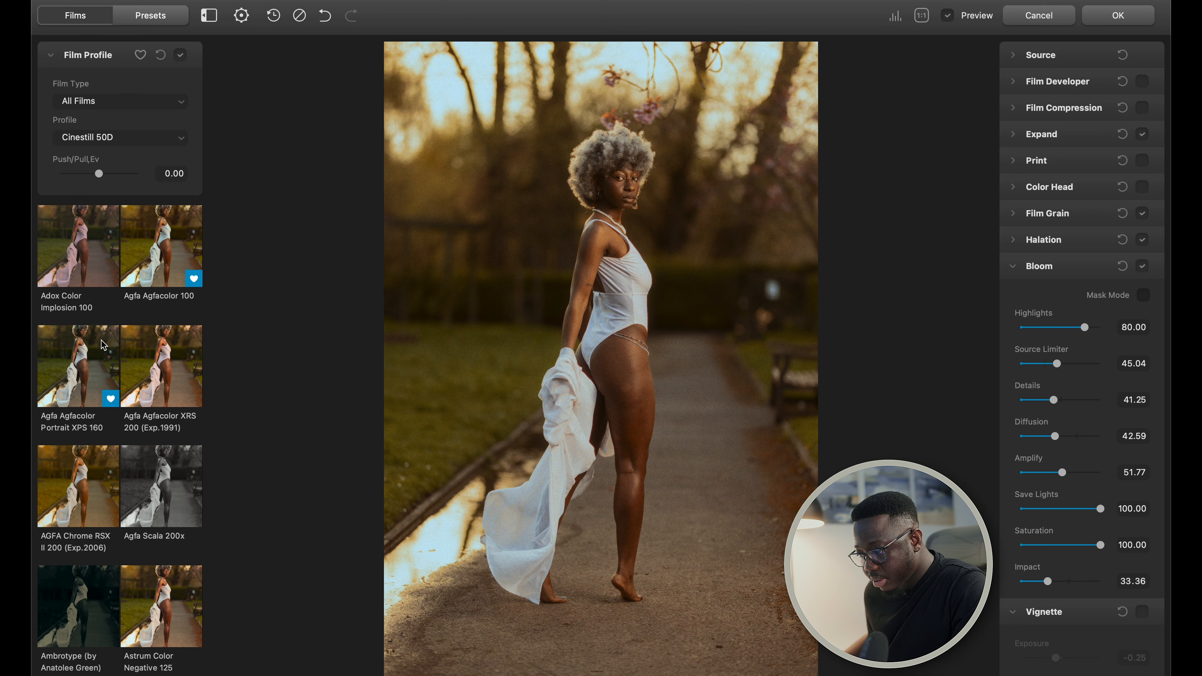
click(153, 251)
Step: Try the Fujichrome Velvia 50, Velvia 100, Fujicolor Superia 200, Kodak Color Plus 200 and Kodak Aerocolor IV 125 profiles in turn
scroll(117, 455, down, 10)
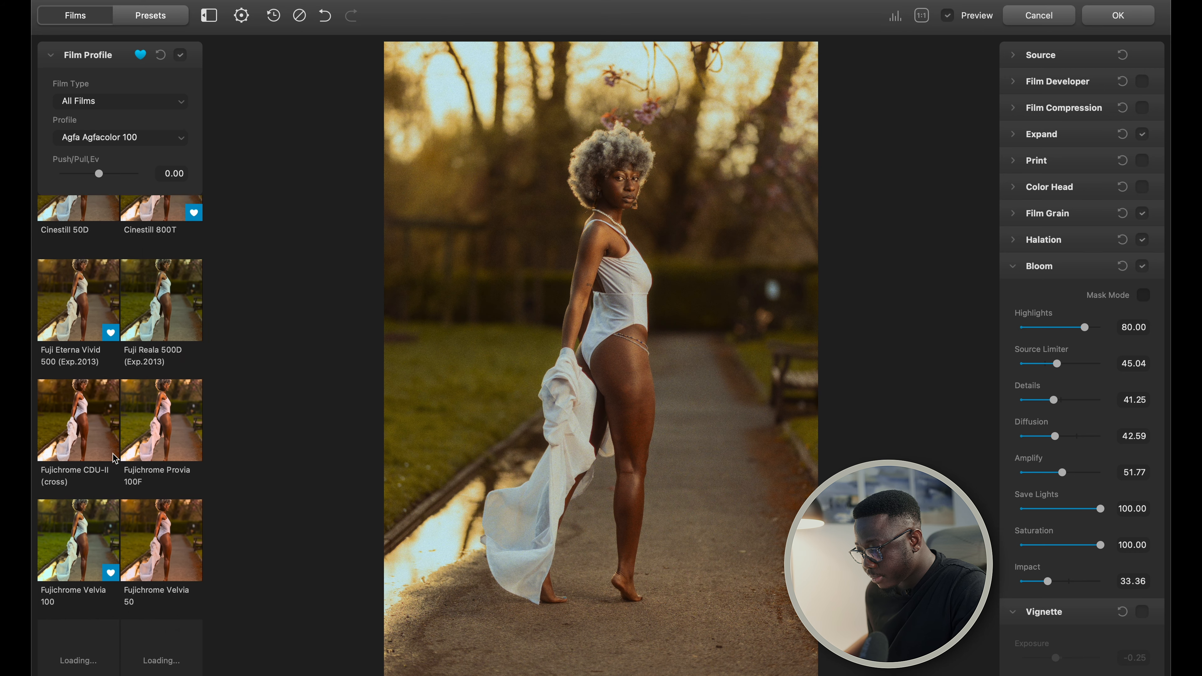
scroll(116, 459, down, 2)
click(161, 279)
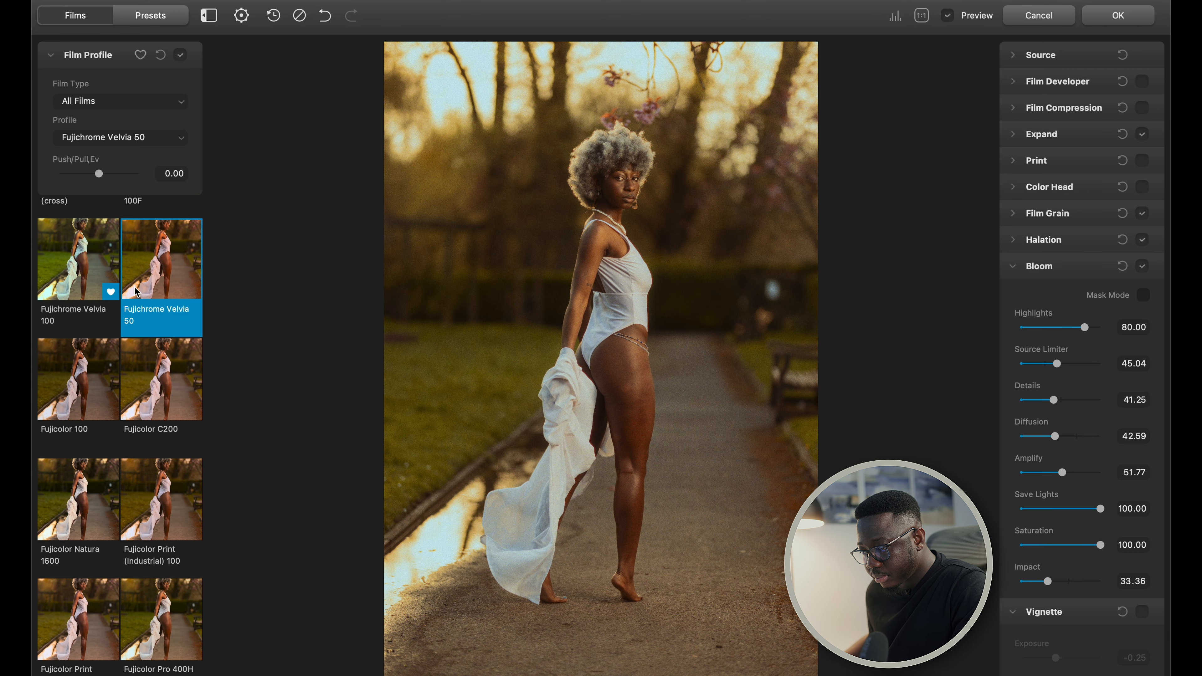
click(84, 268)
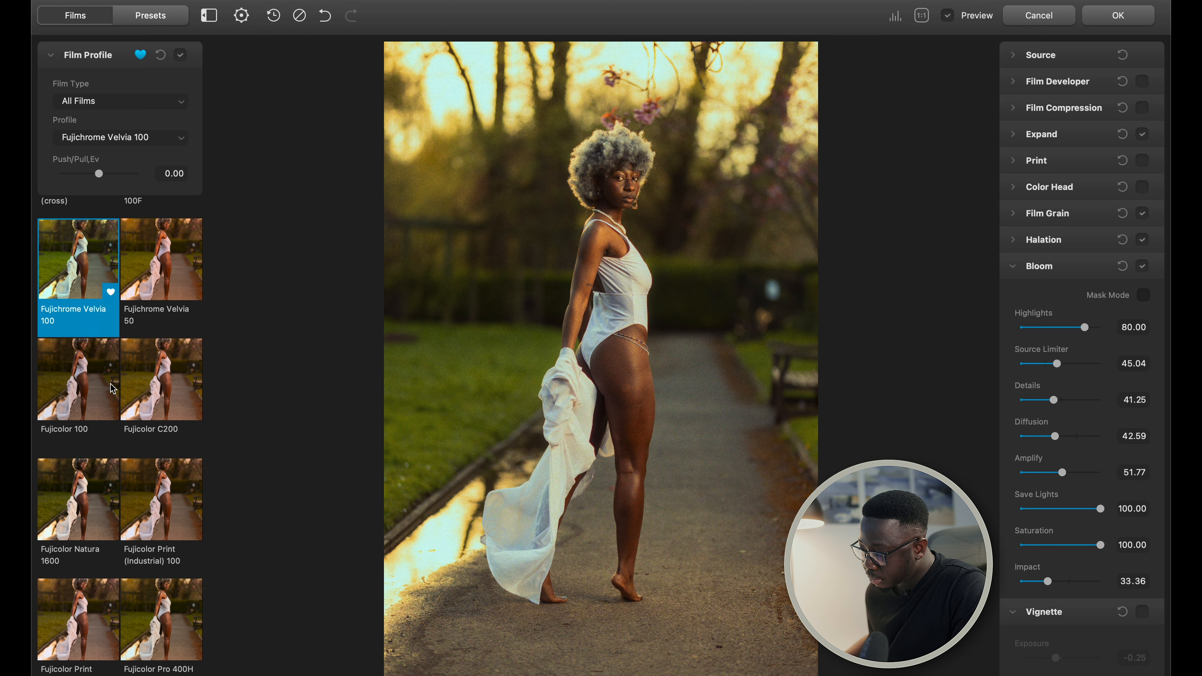
scroll(113, 388, down, 2)
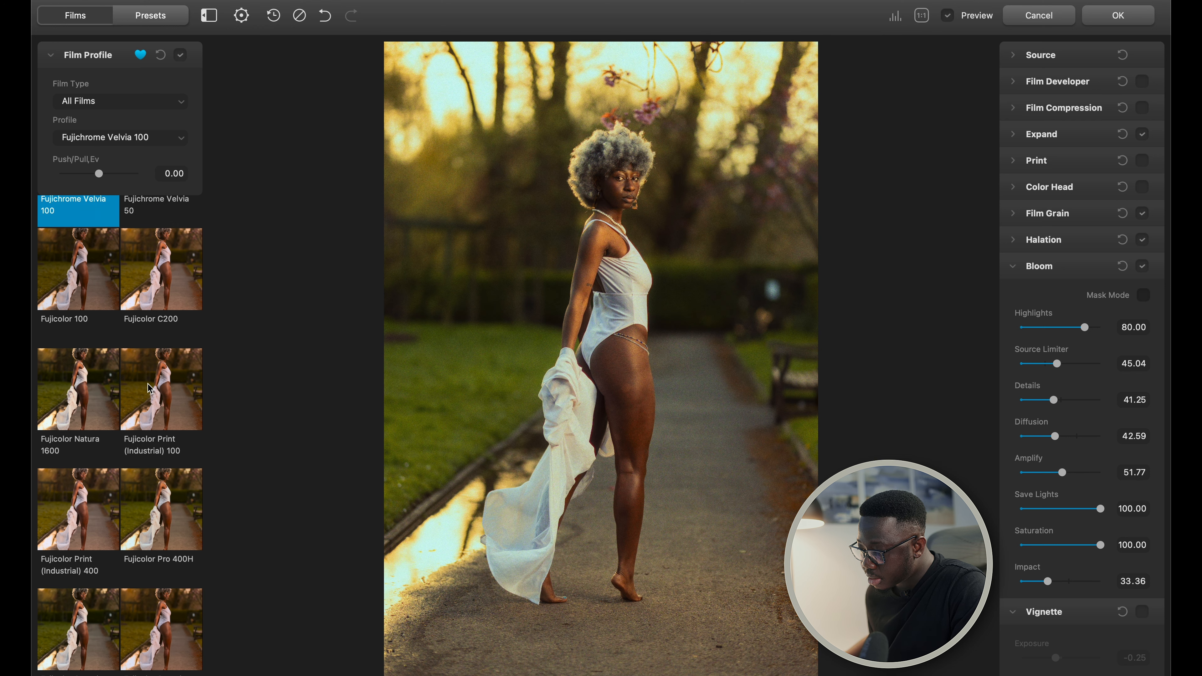
scroll(150, 388, down, 4)
click(170, 369)
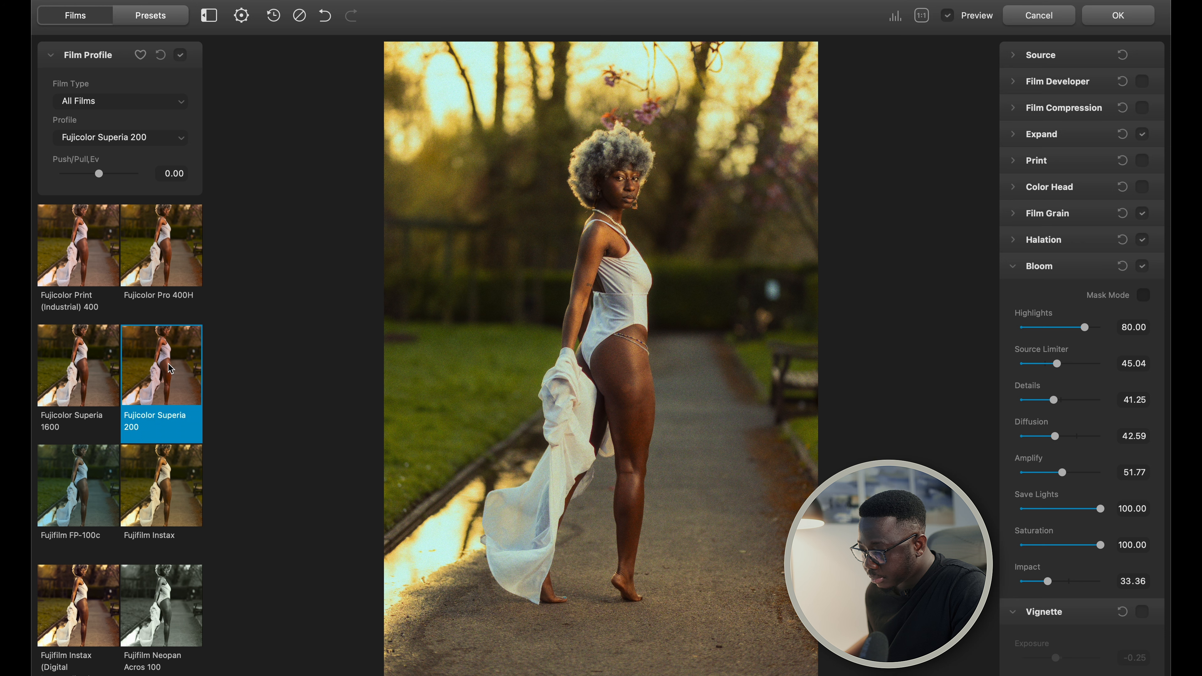
scroll(168, 364, down, 6)
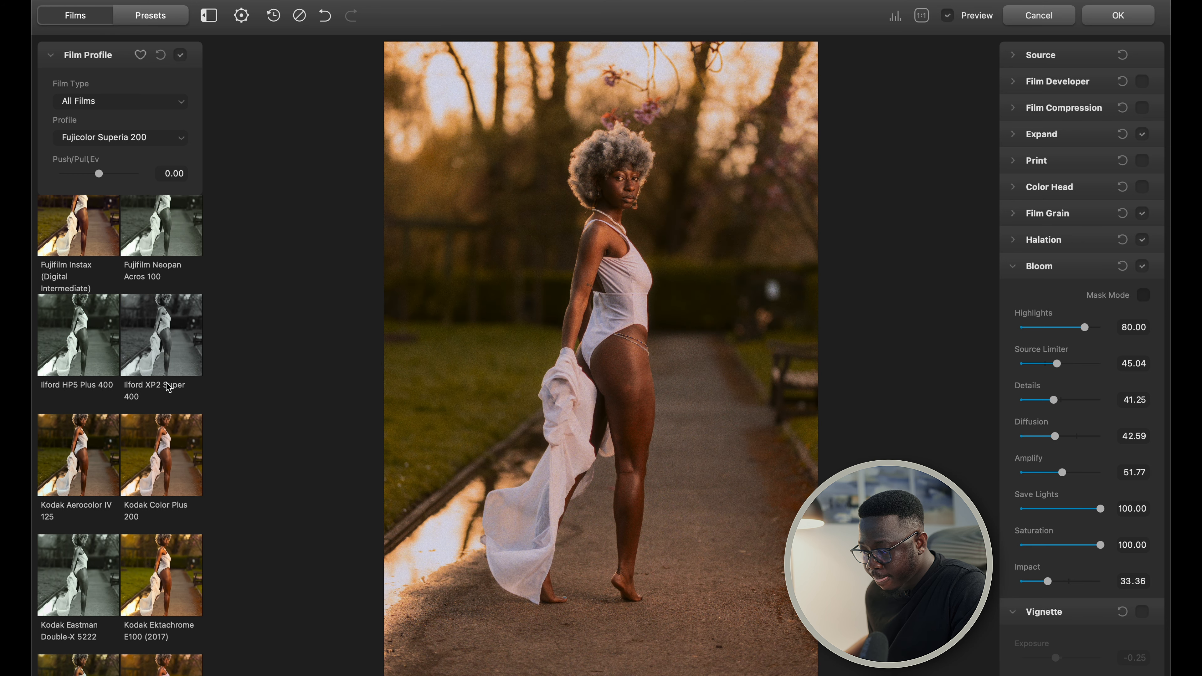
click(166, 457)
click(88, 459)
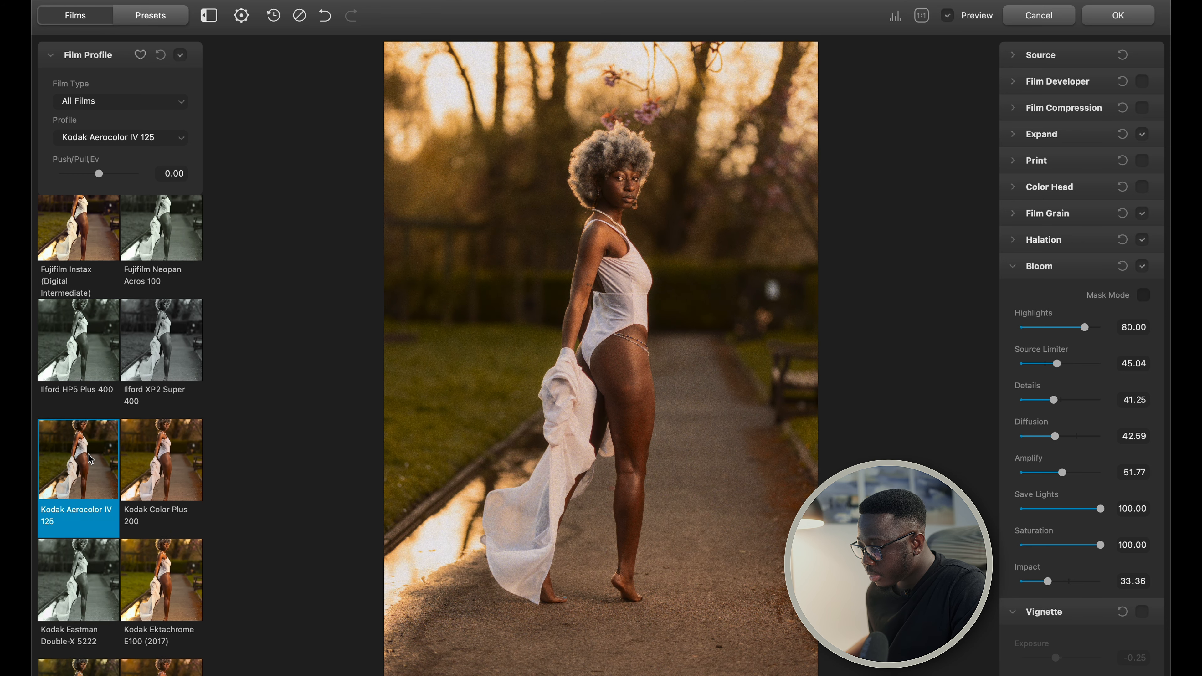
Step: Reapply the Agfa Agfacolor 100 film profile and examine the face and shoulder in close-up
scroll(126, 437, up, 4)
key(p)
key(p)
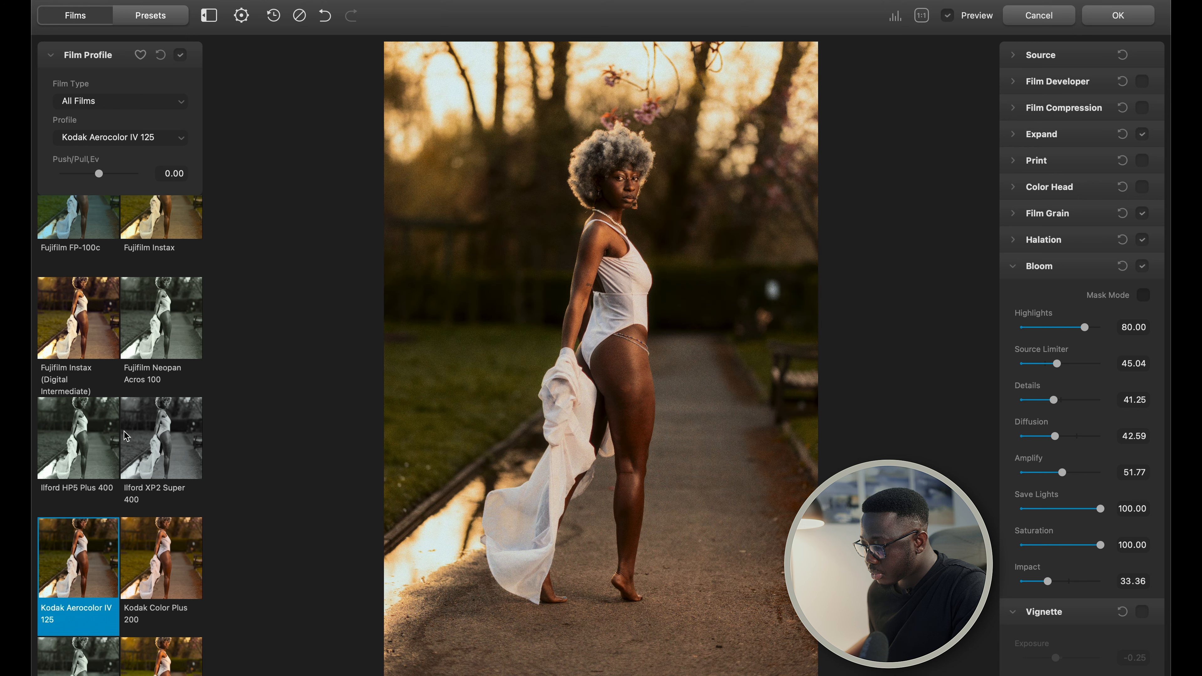
scroll(126, 437, up, 15)
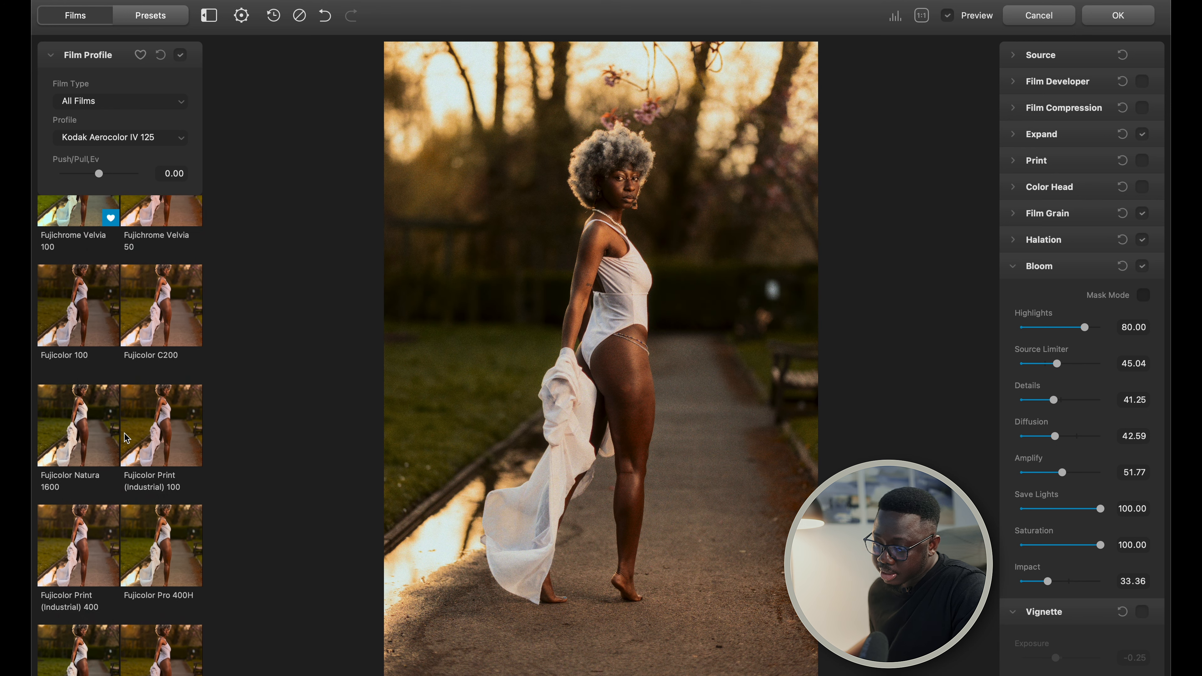
scroll(126, 437, up, 8)
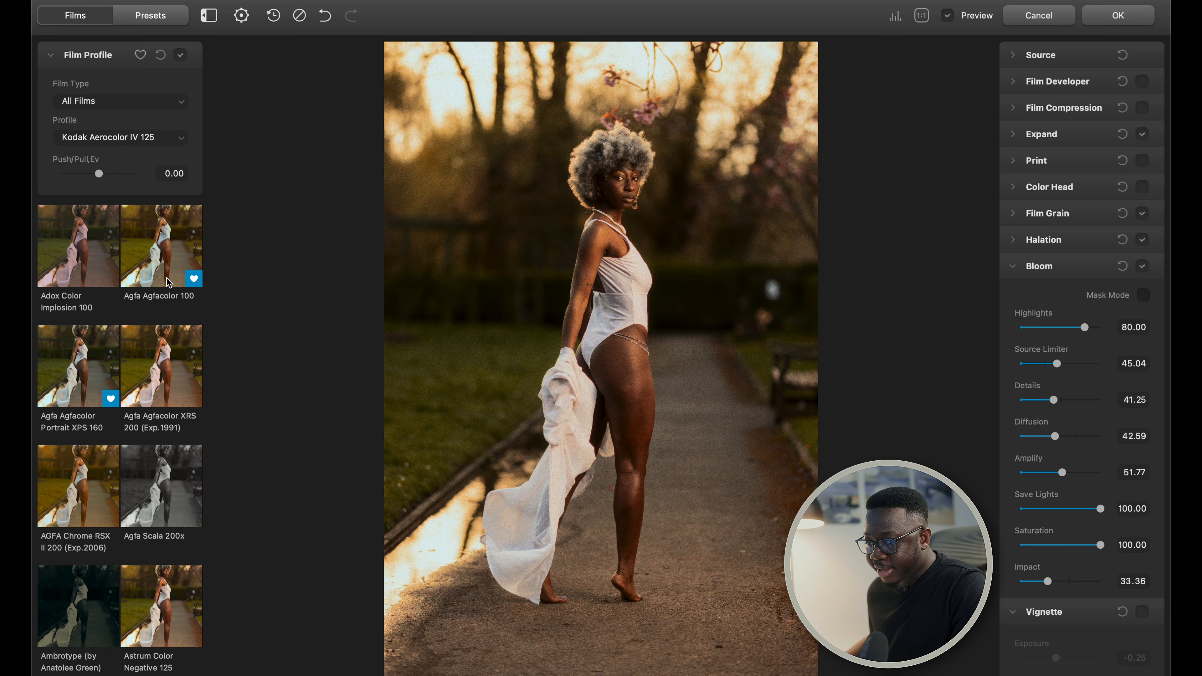
click(160, 253)
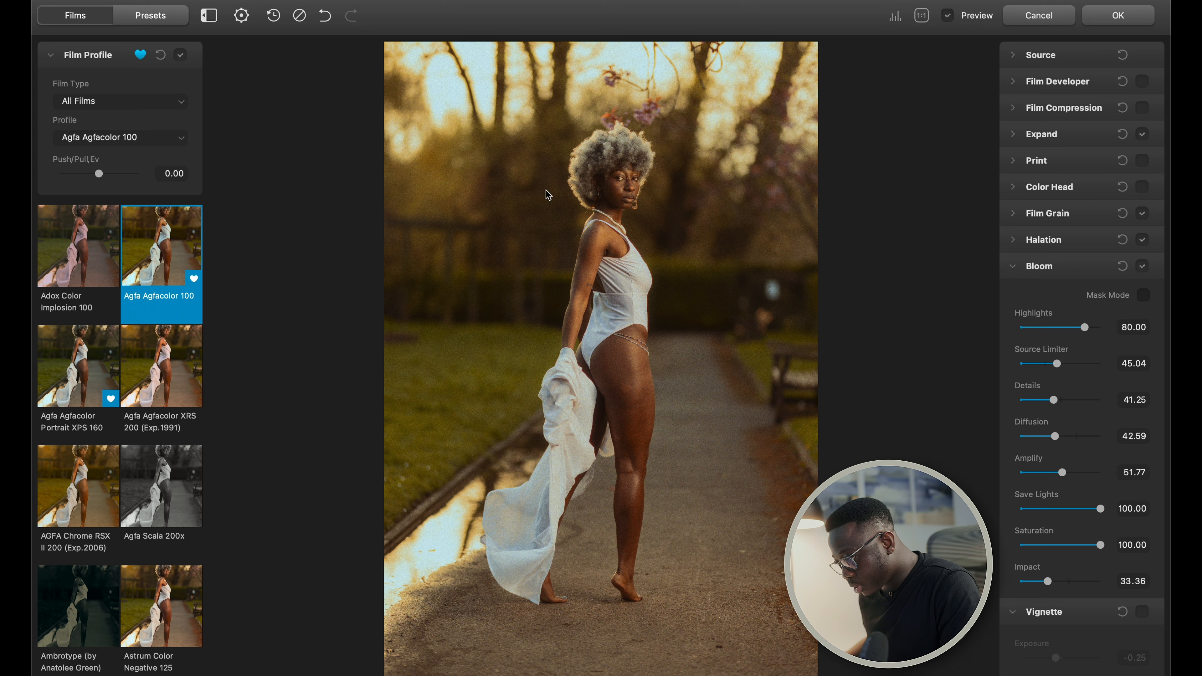
double_click(601, 191)
drag(600, 191, 606, 478)
drag(571, 252, 568, 496)
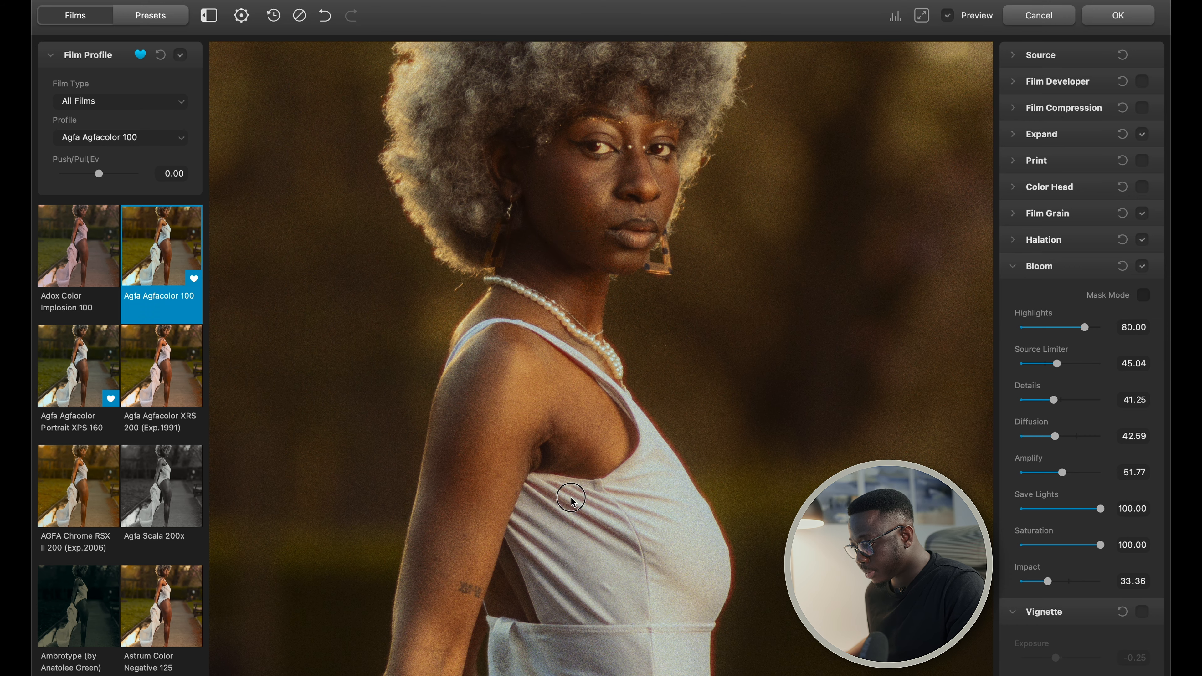
double_click(575, 249)
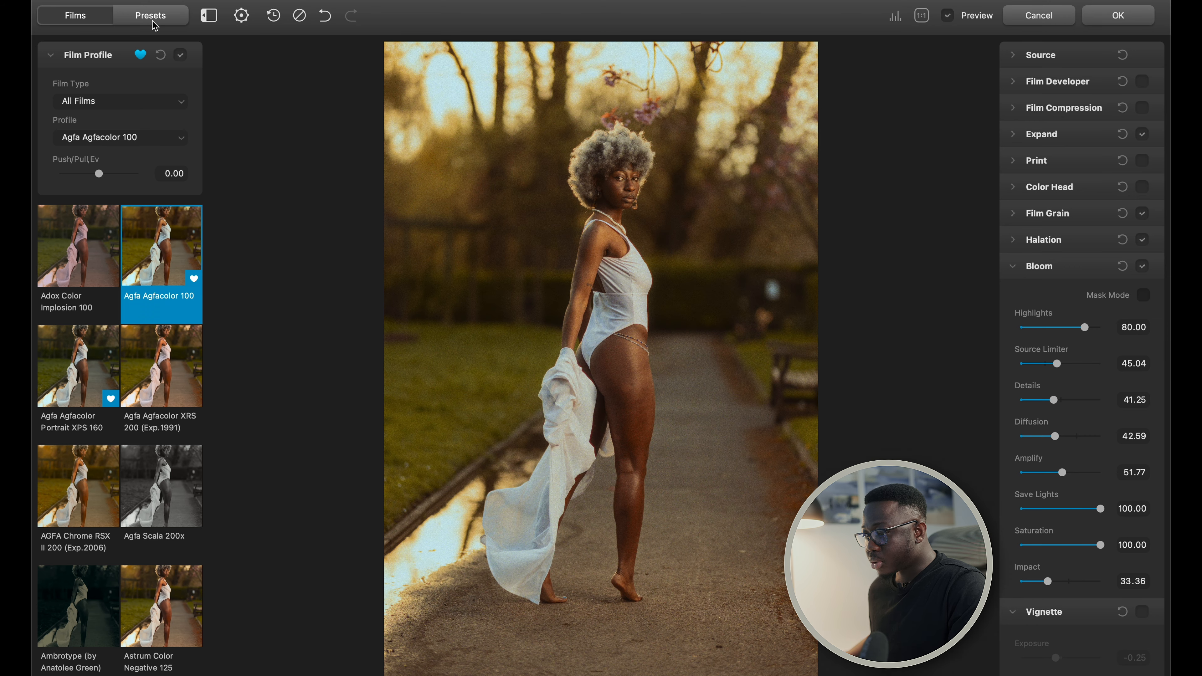
Step: Save the current film look as a new preset named Brown Skin 1
click(161, 26)
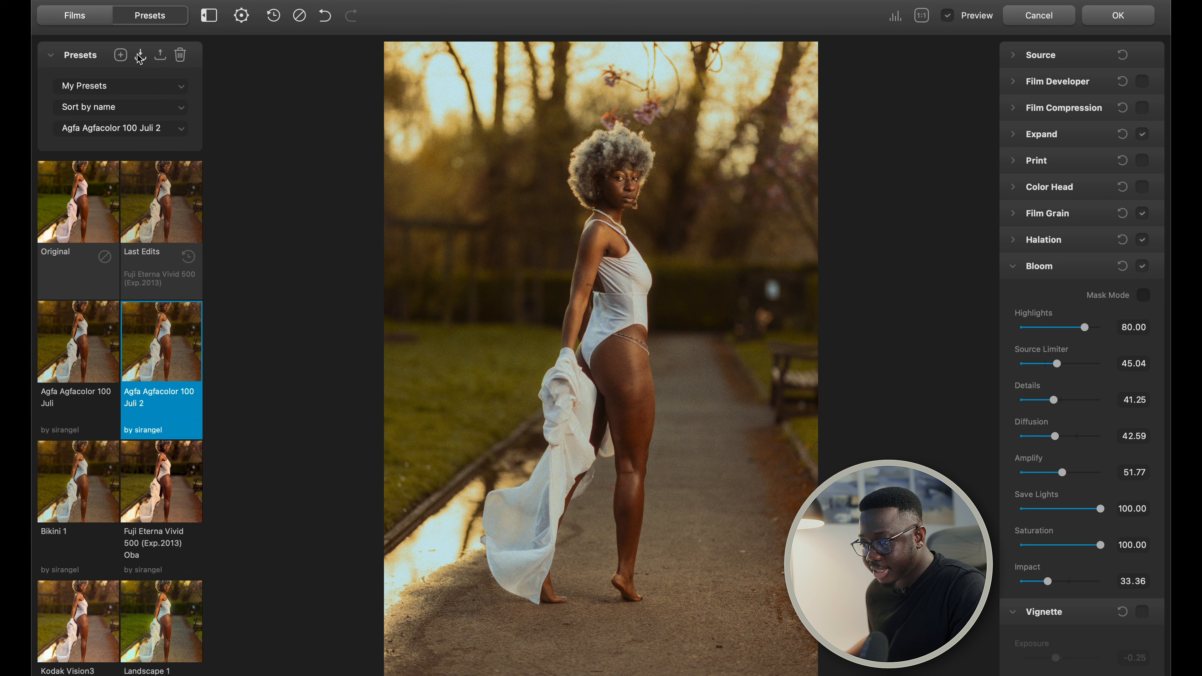
click(121, 55)
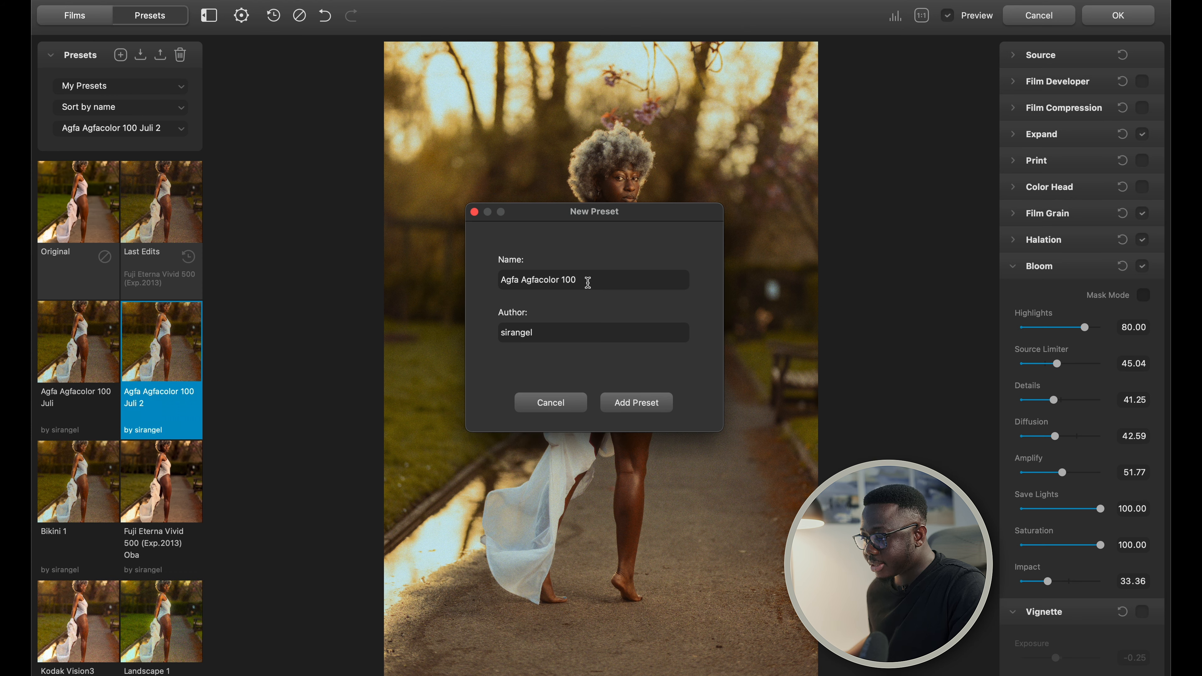
drag(587, 280, 433, 279)
drag(589, 213, 839, 159)
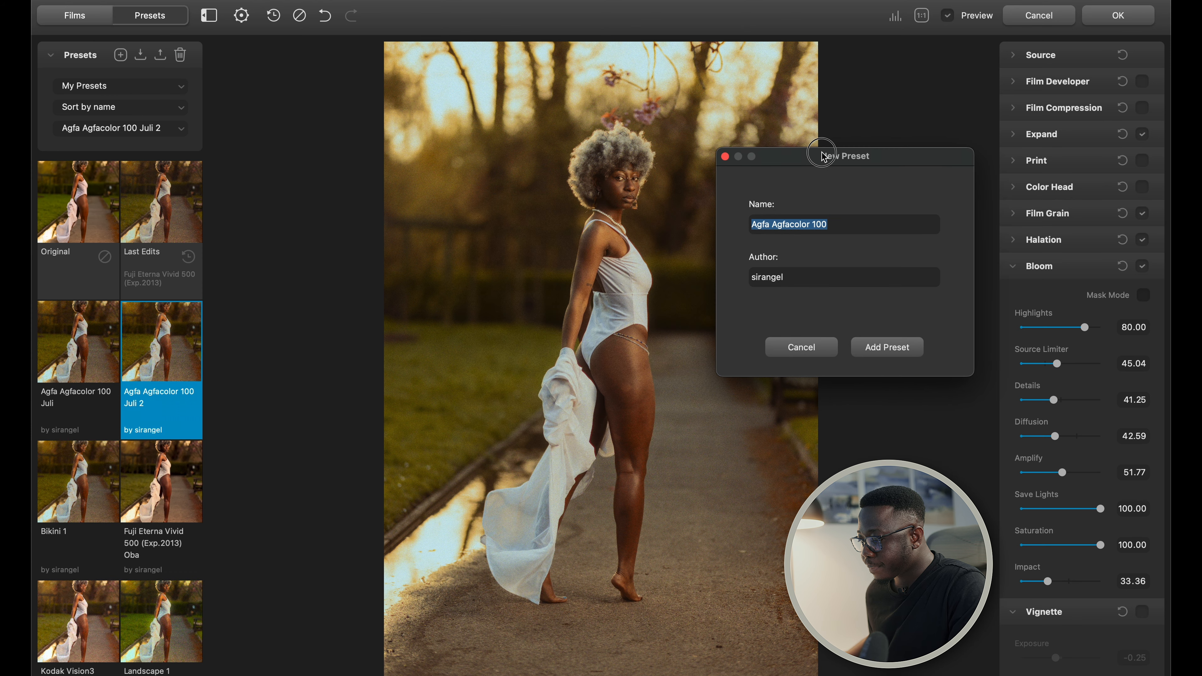
text(Brown Skin 1)
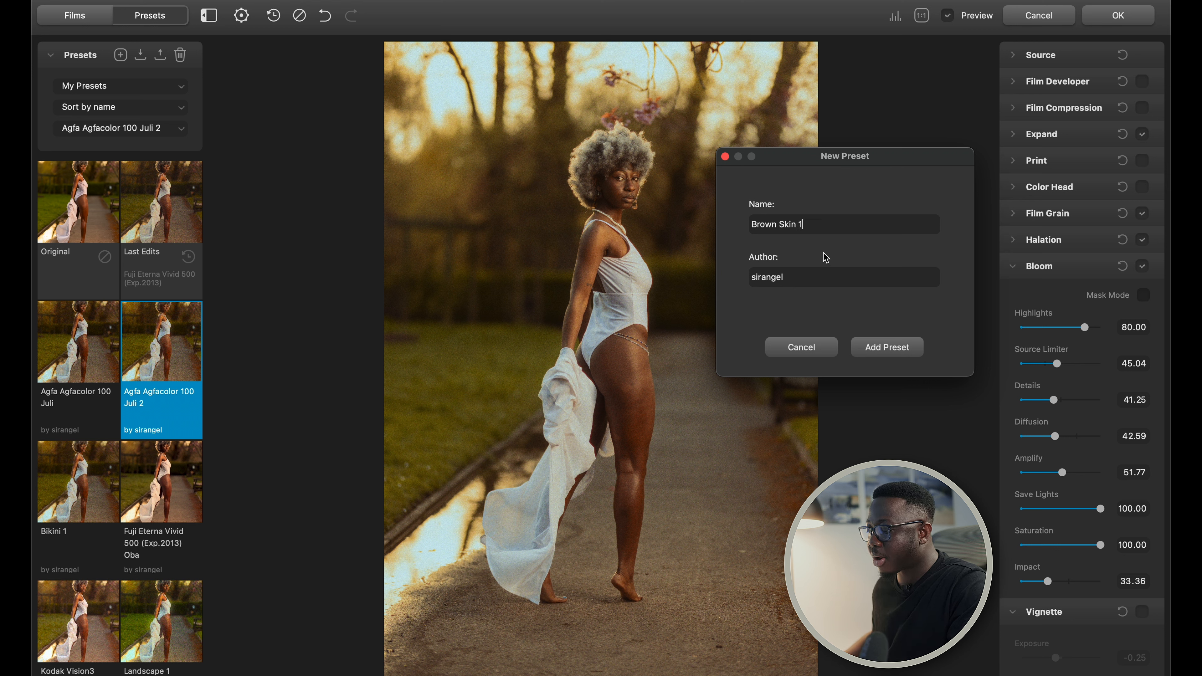
click(876, 362)
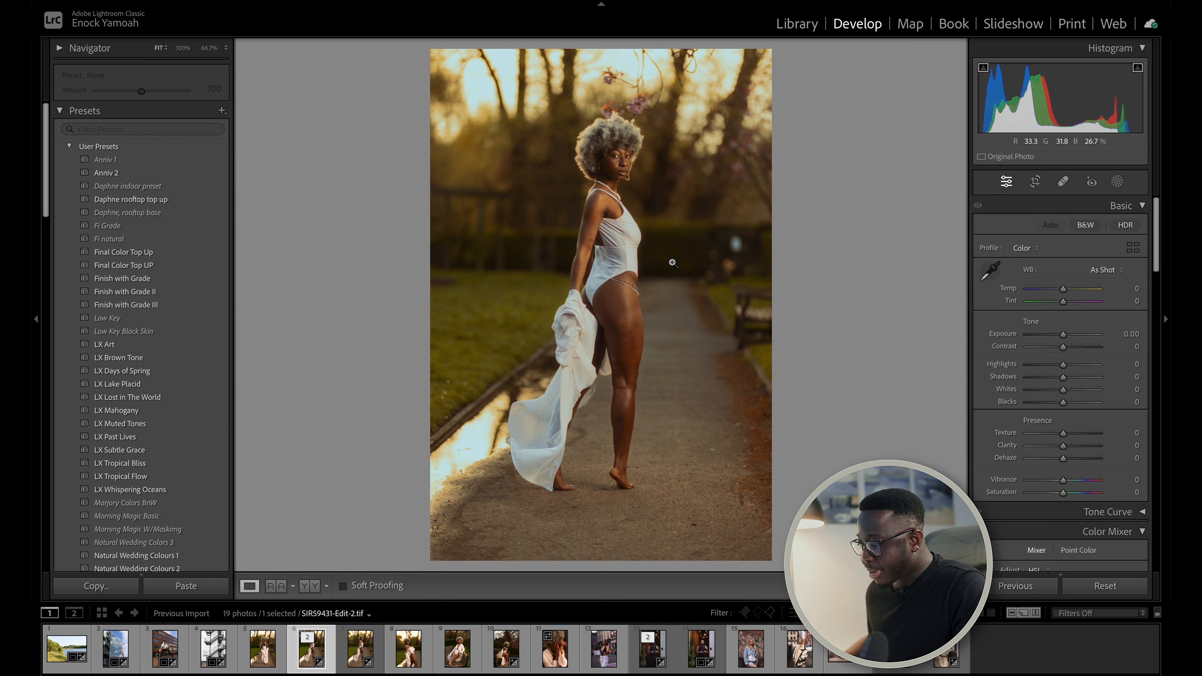
Step: In Lightroom Classic, open the bench portrait, set Exposure to +0.35, Contrast to -14 and Highlights to -21, and inspect the face
click(504, 656)
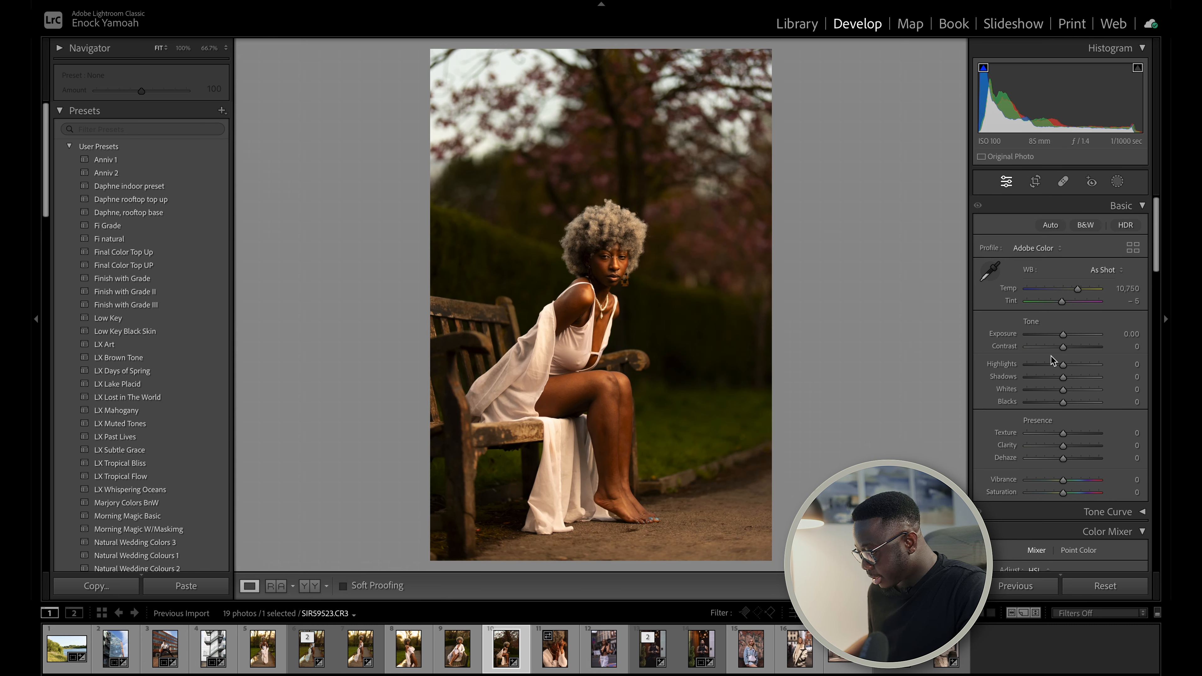
drag(1063, 347, 1055, 370)
click(612, 245)
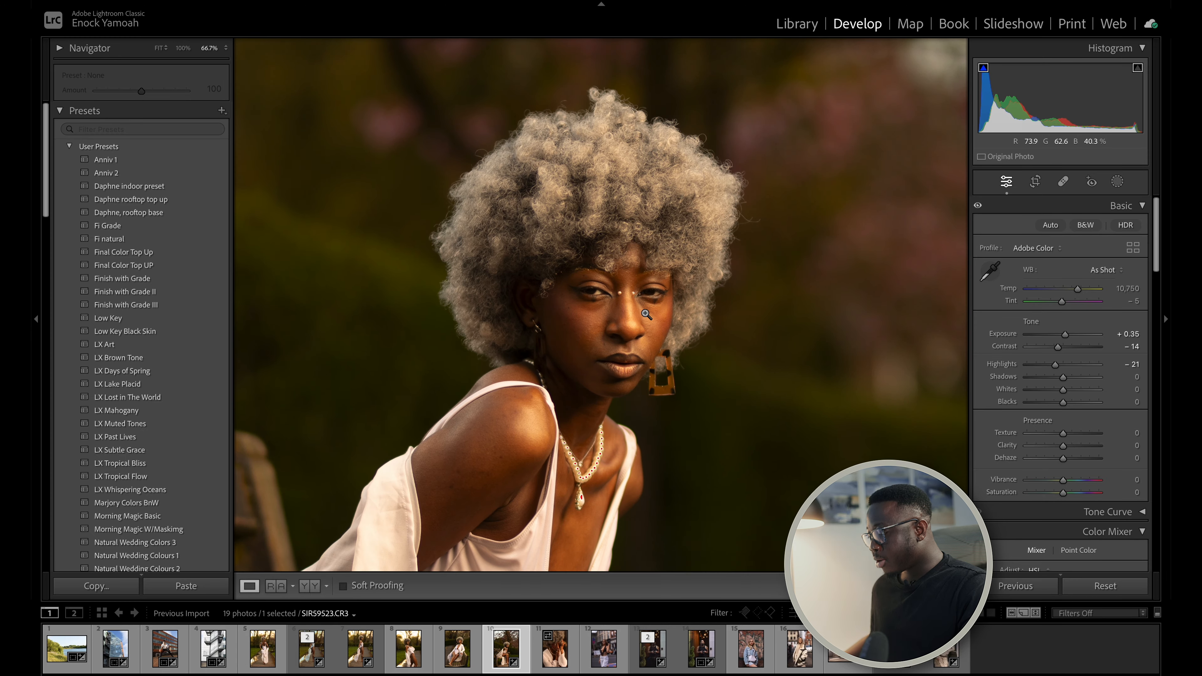